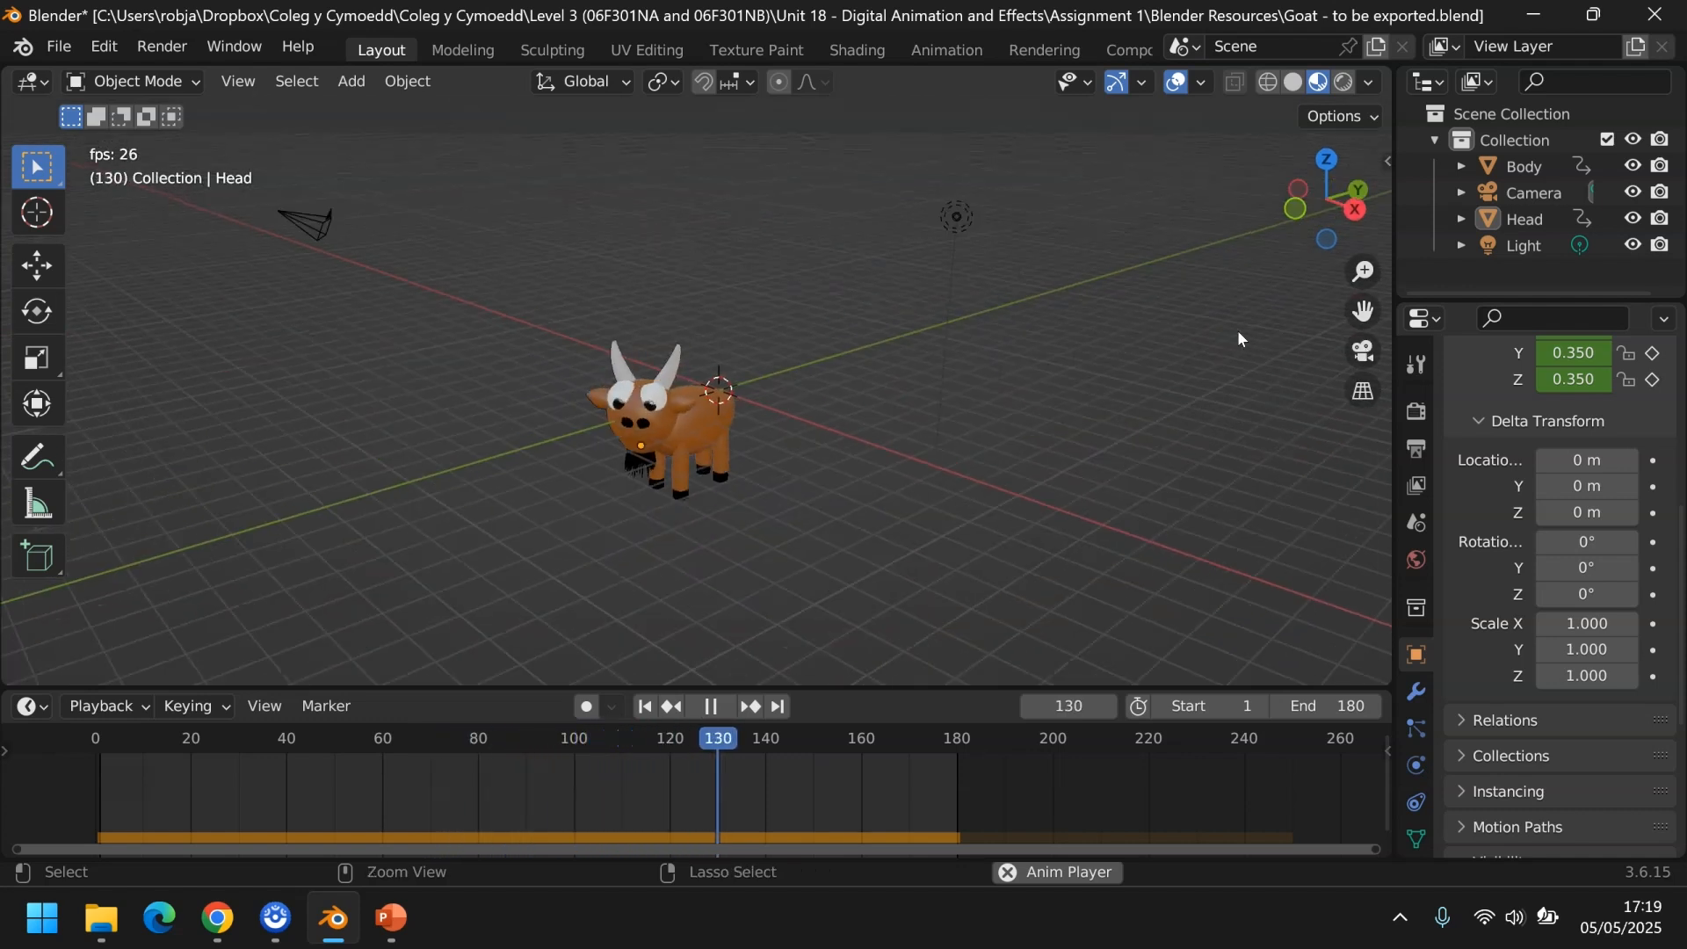
Check the playing animation through the scene camera, return to the free view and stop the playback
{"action": "left_click", "coordinate": [1363, 351]}
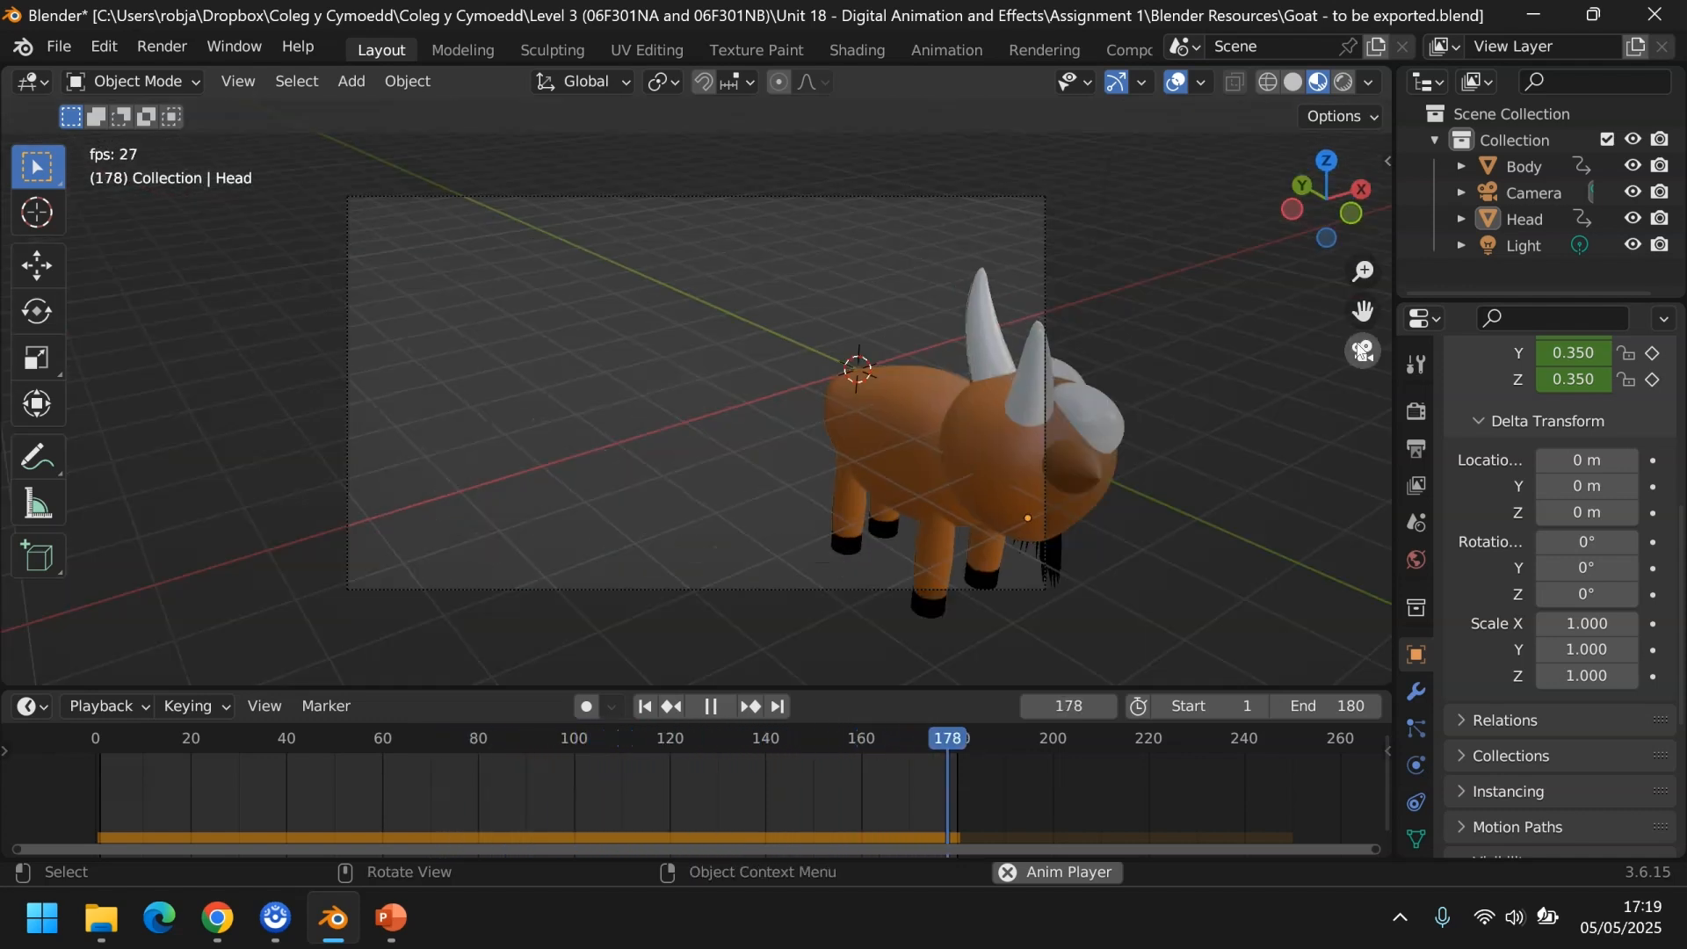
{"action": "left_click", "coordinate": [1364, 350]}
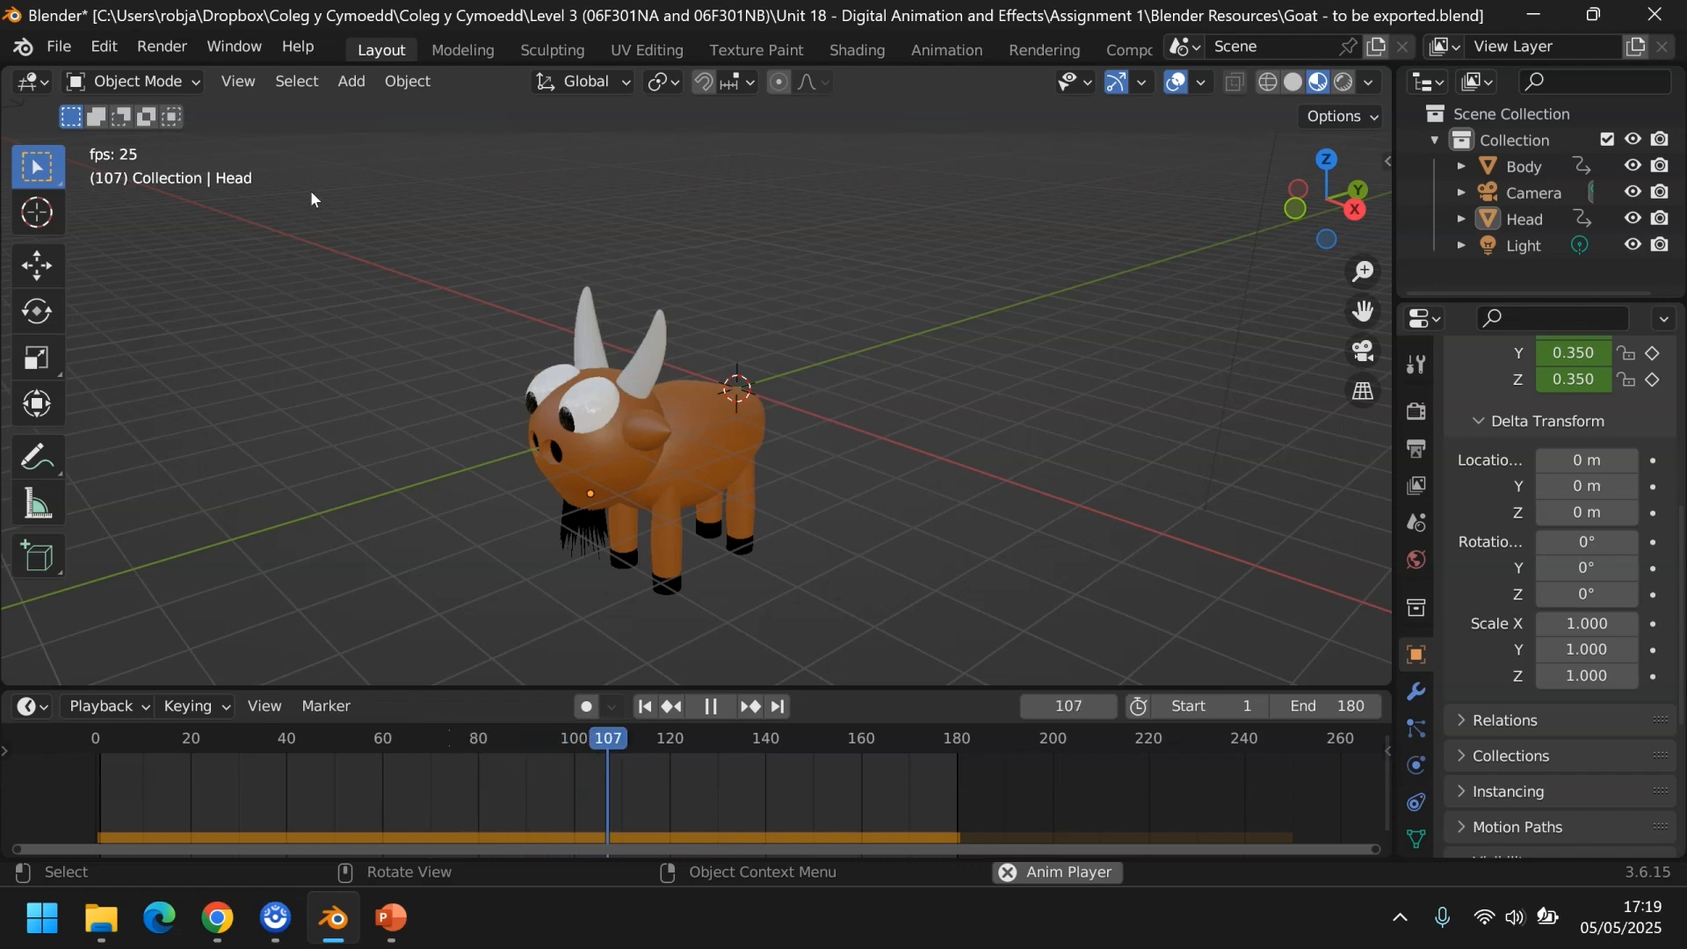
{"action": "left_click", "coordinate": [730, 706]}
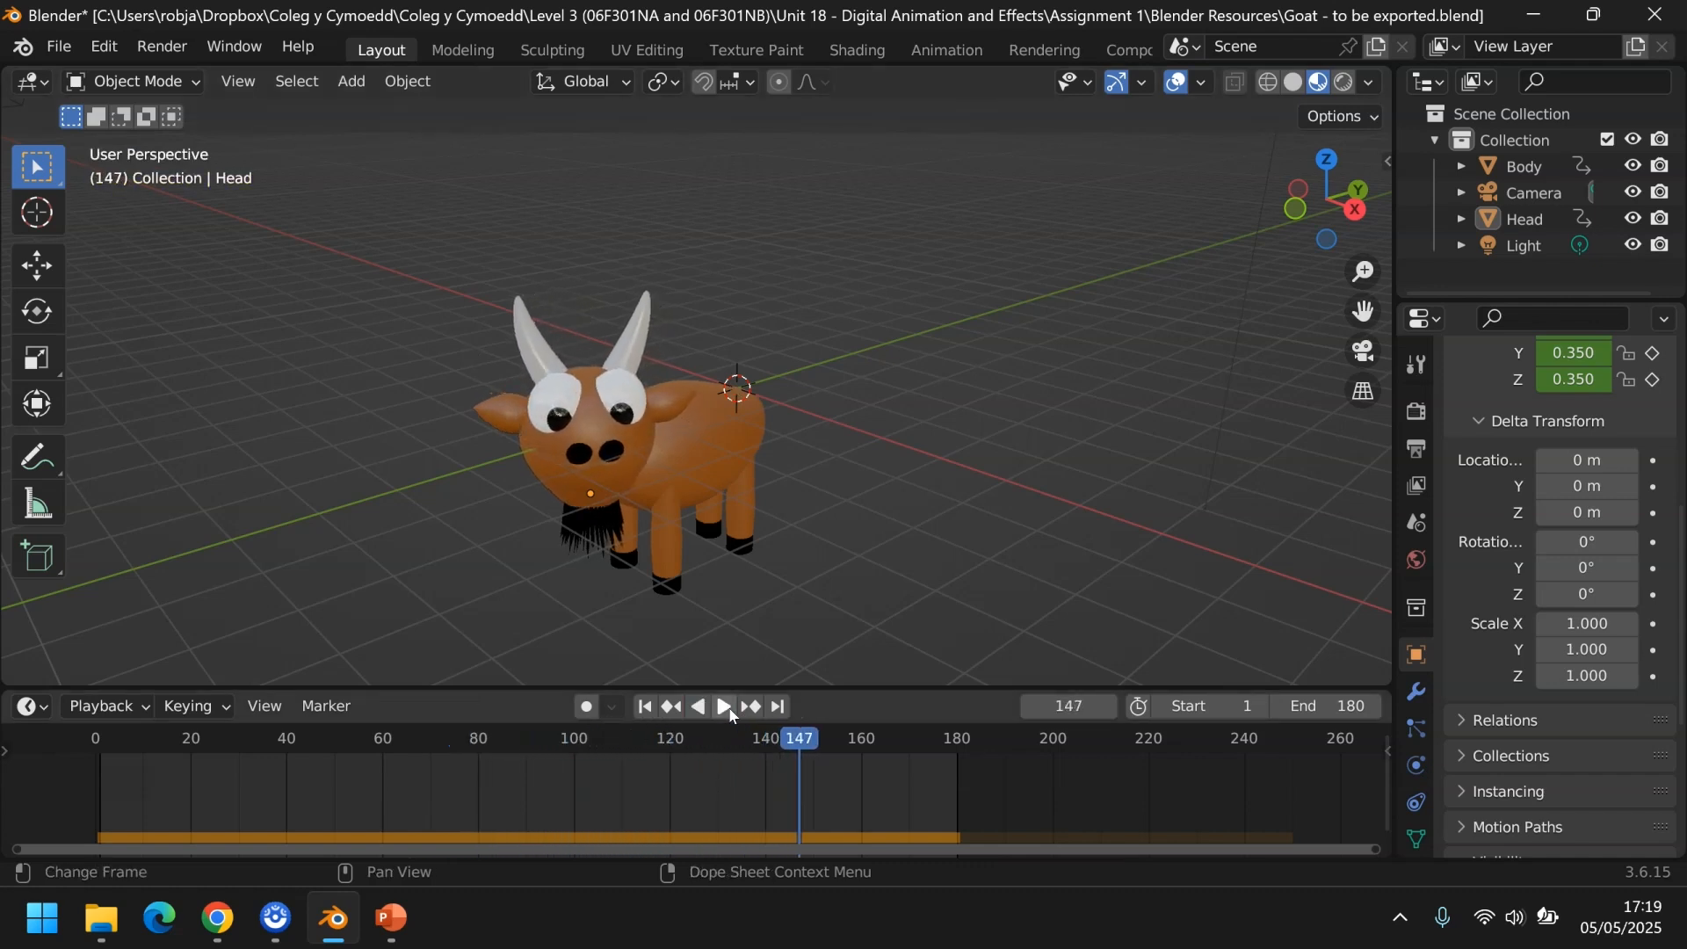
Frame the goat slightly lower and from the front, and align the active camera to this view
{"action": "left_click", "coordinate": [249, 85]}
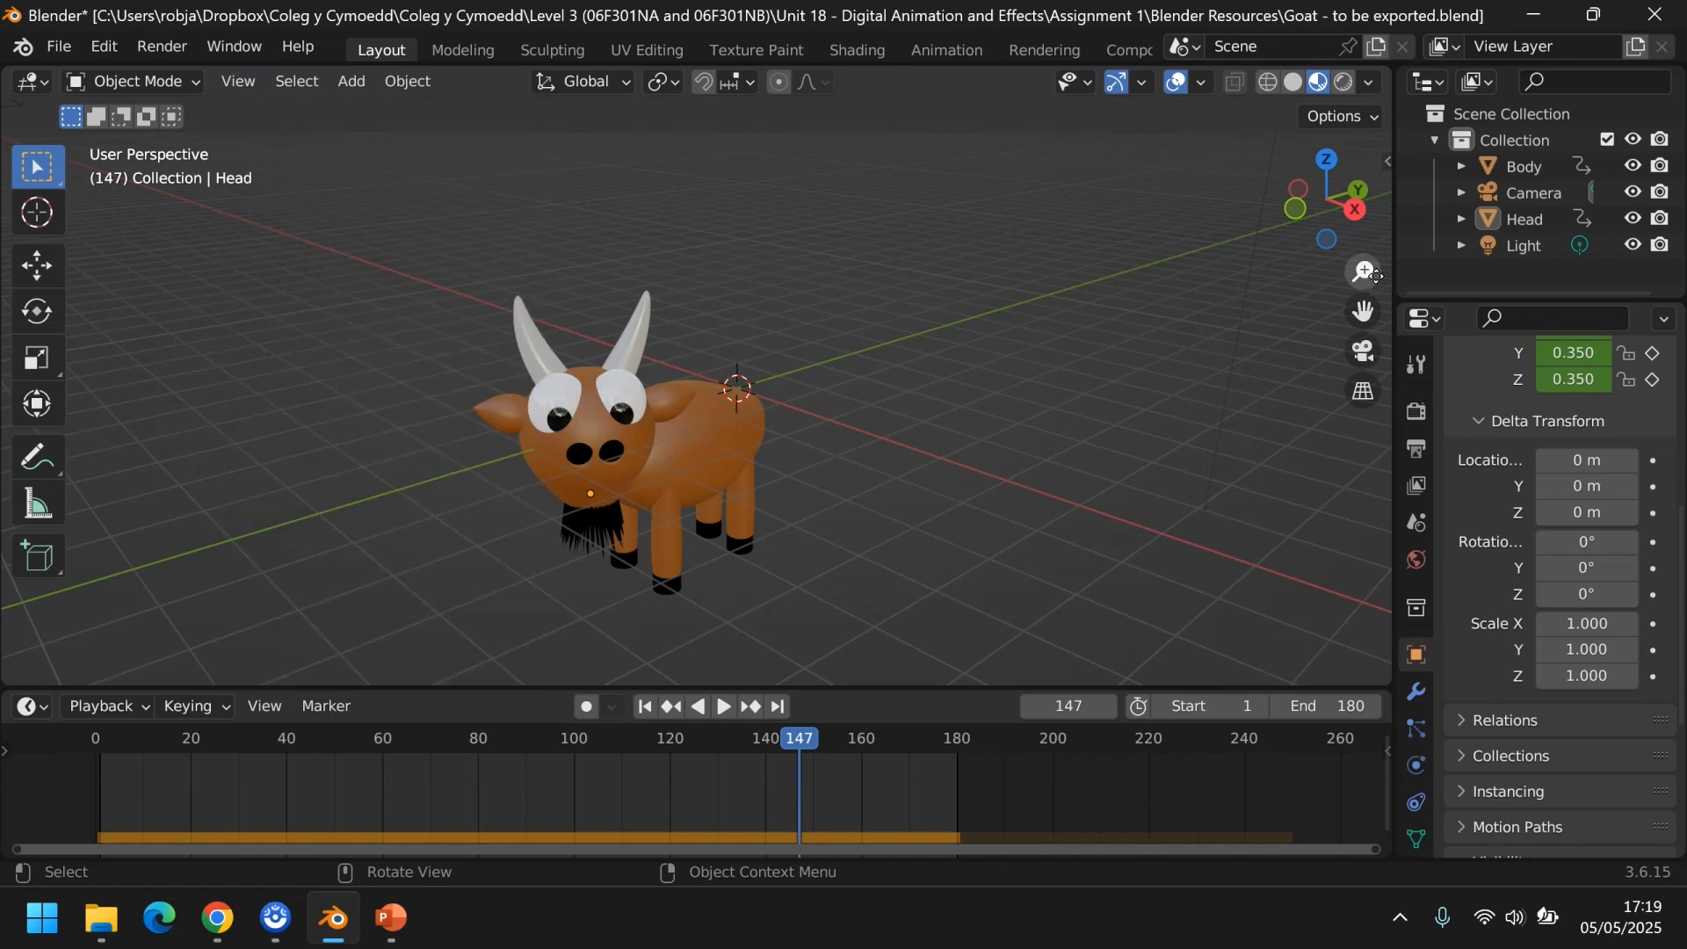
{"action": "left_click_drag", "start_coordinate": [1327, 200], "coordinate": [909, 362]}
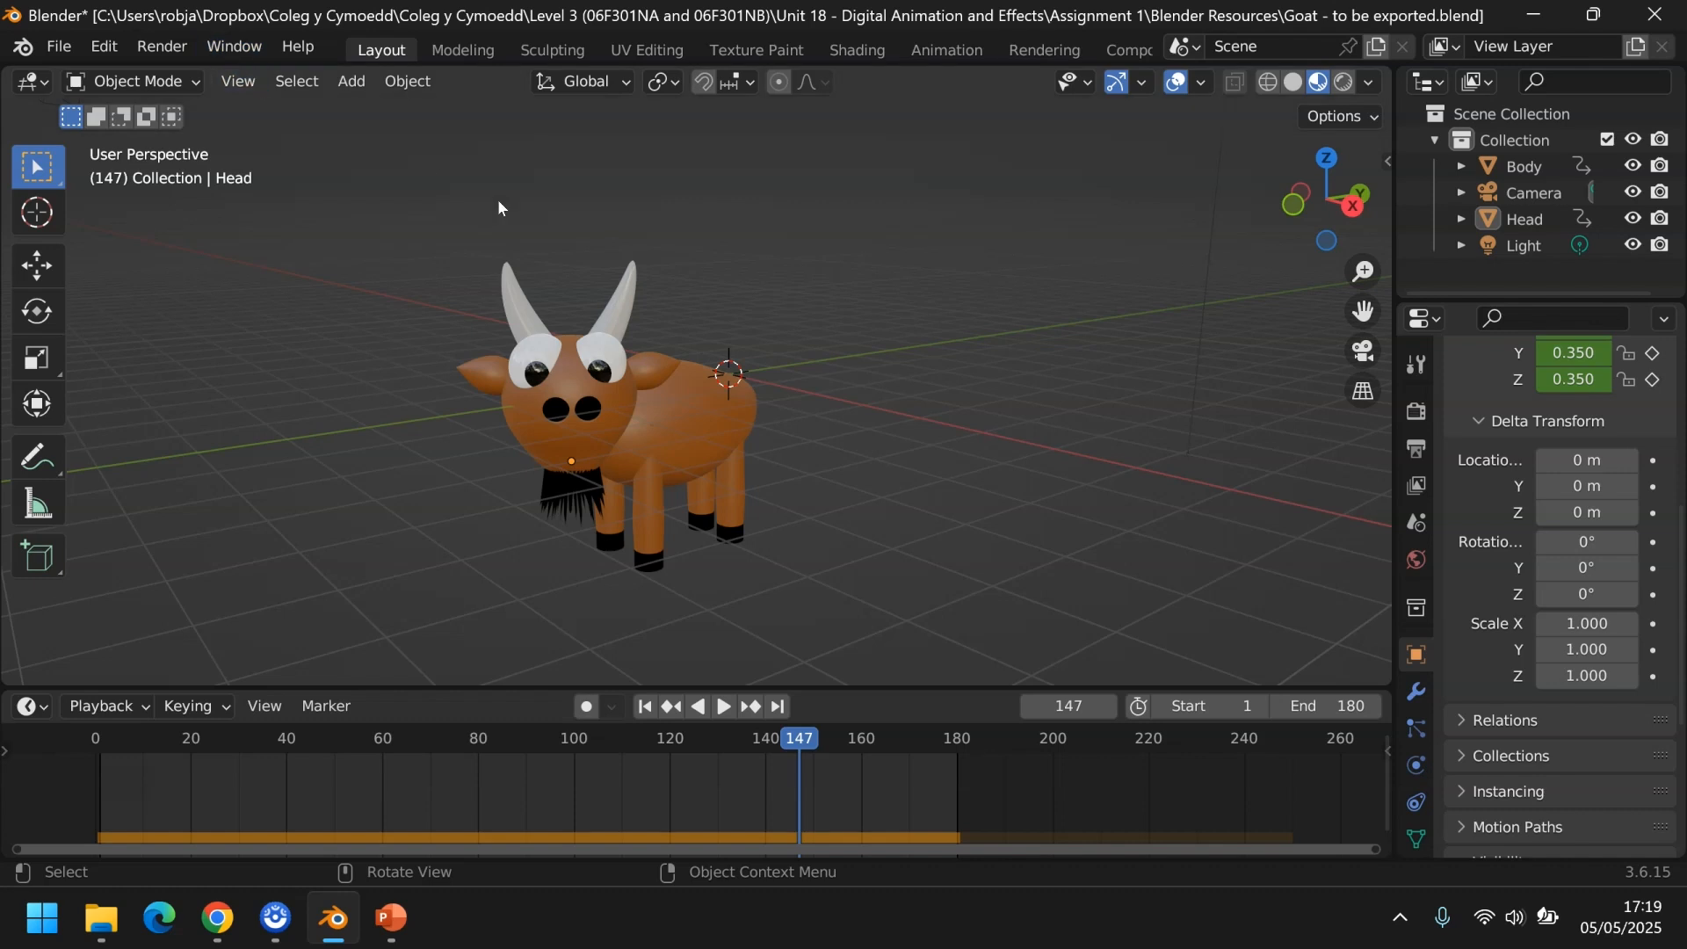
{"action": "left_click", "coordinate": [245, 86]}
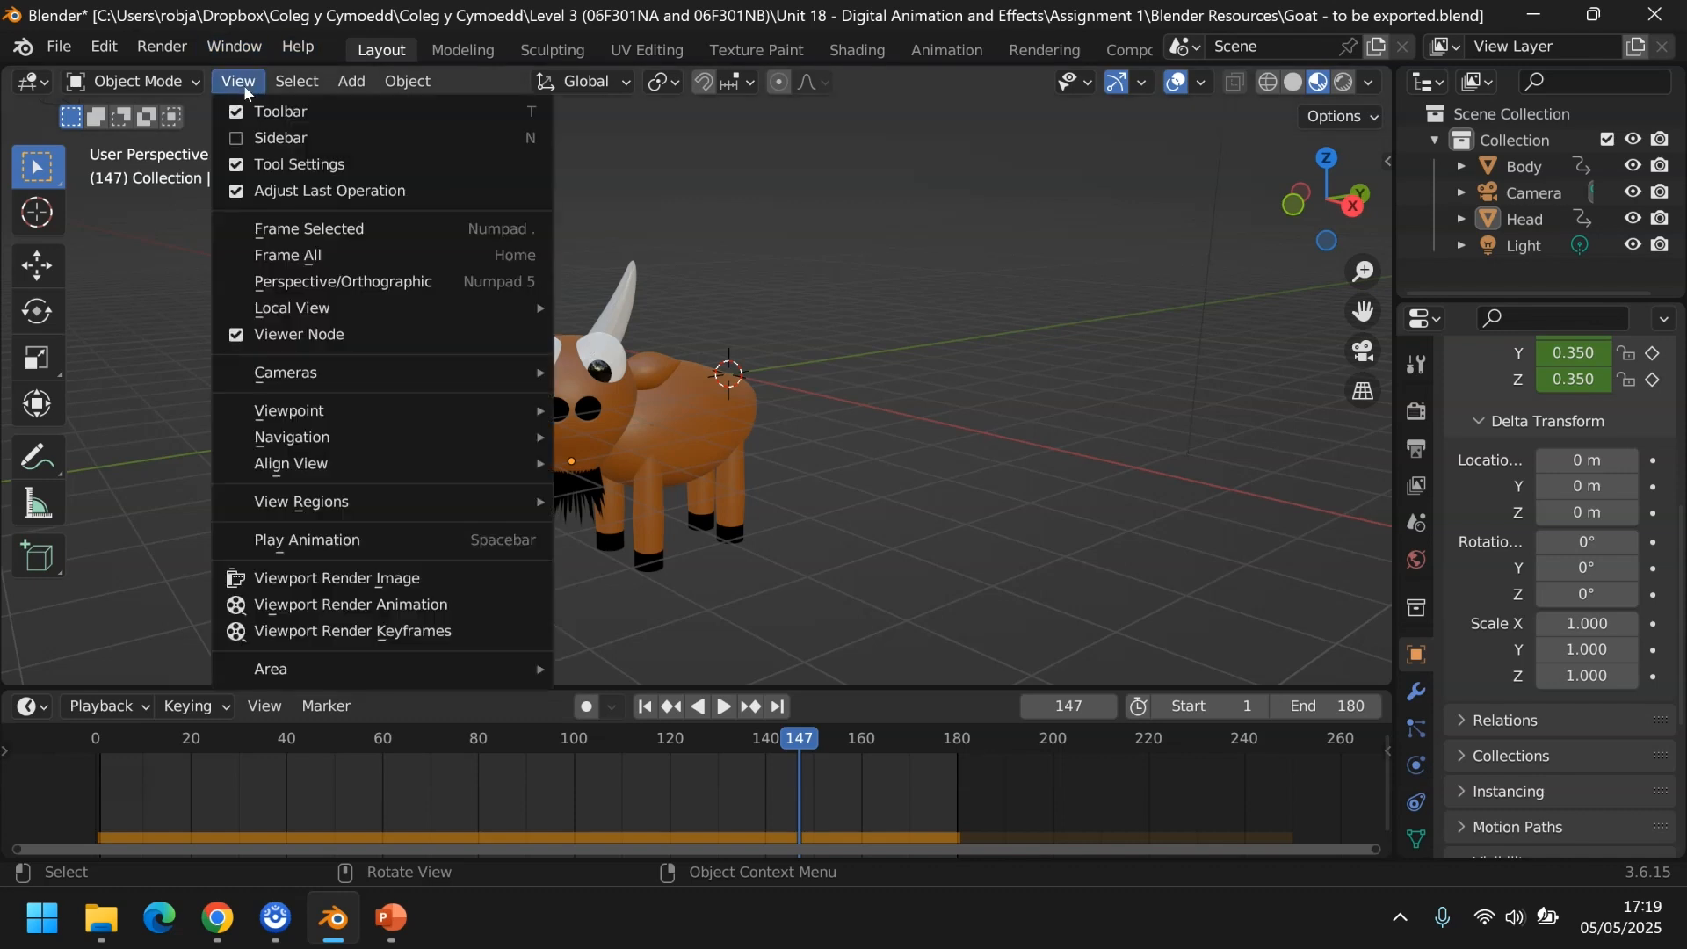
{"action": "mouse_move", "coordinate": [325, 465]}
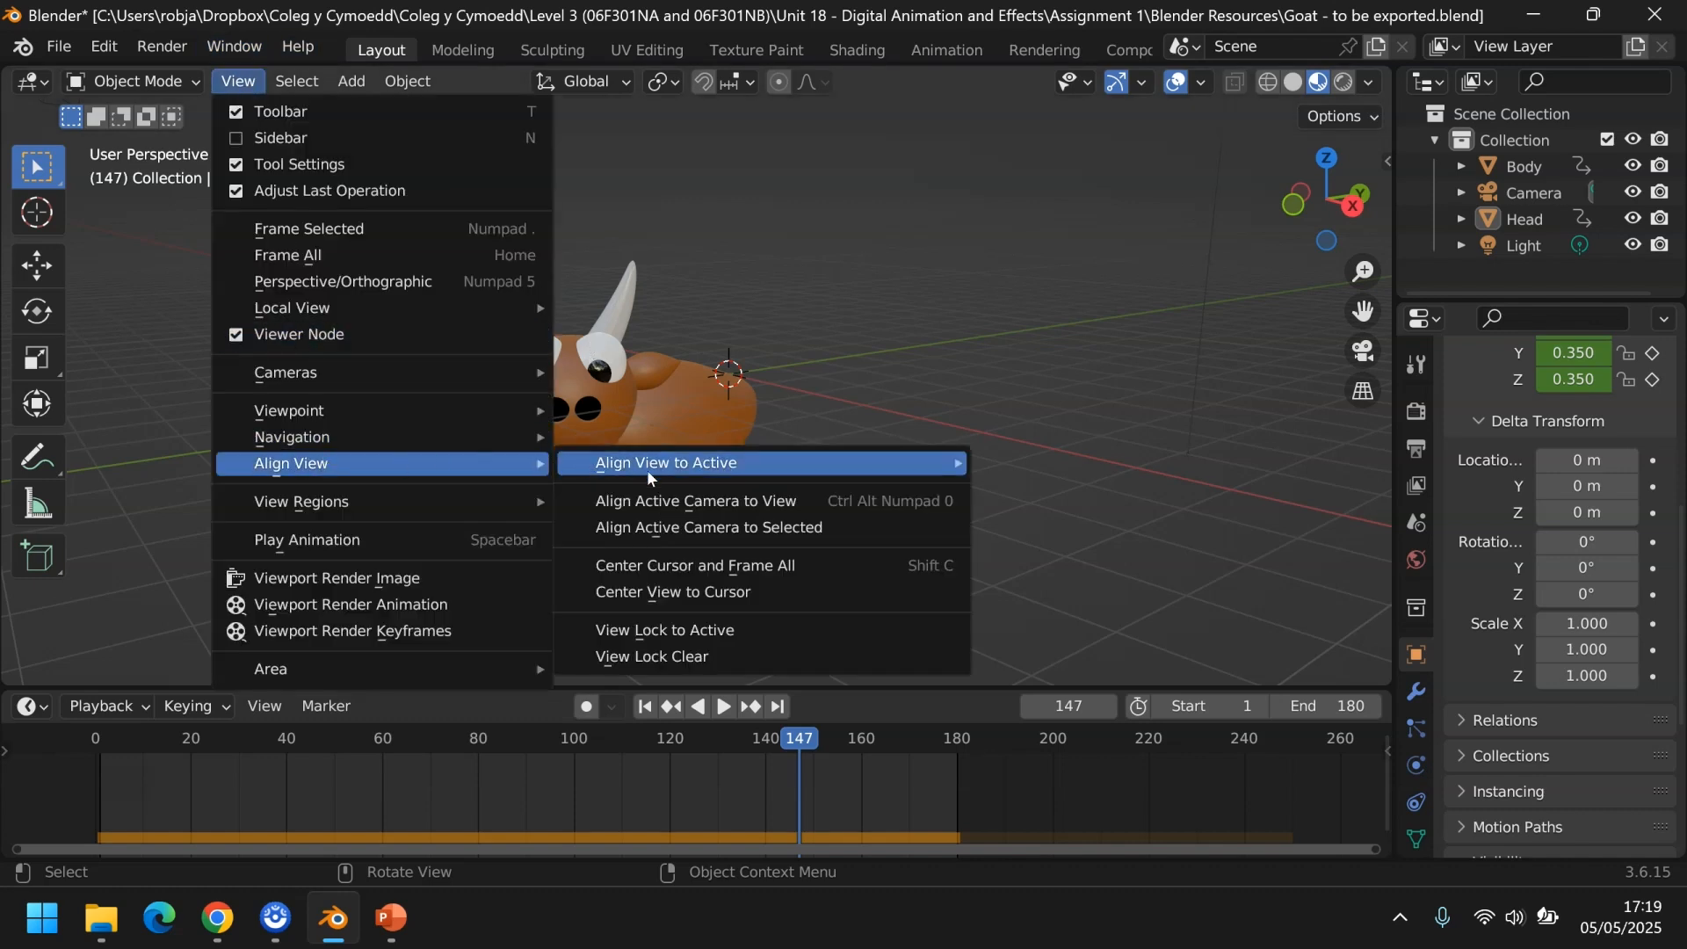
{"action": "left_click", "coordinate": [738, 501]}
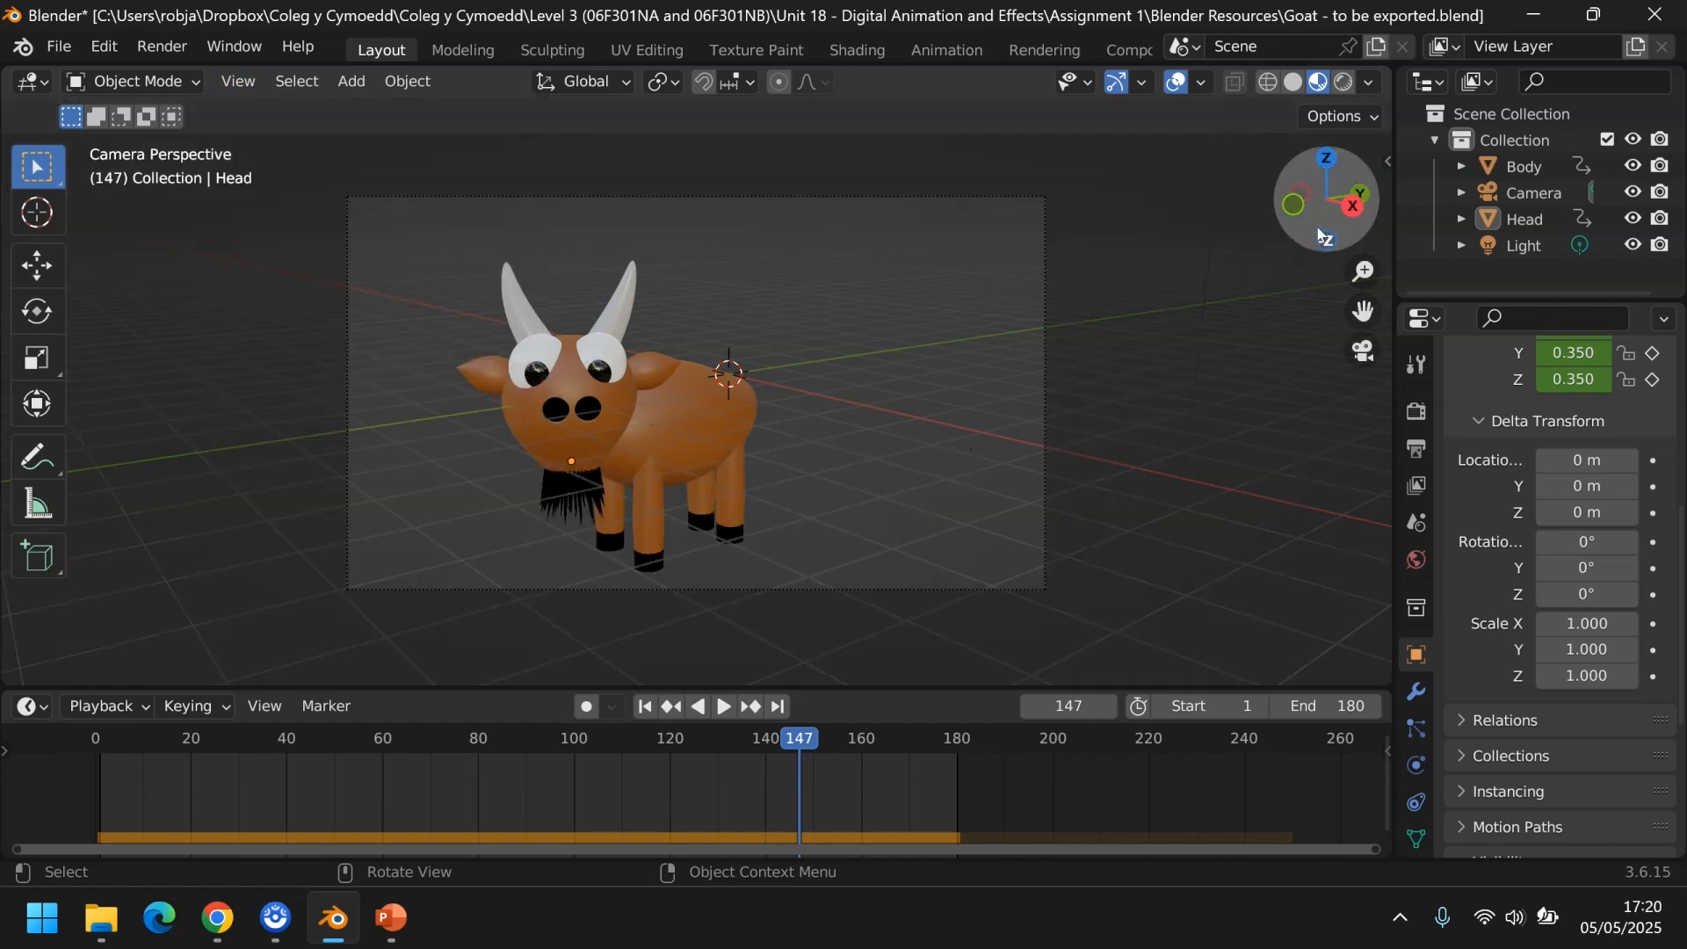
{"action": "left_click_drag", "start_coordinate": [1324, 200], "coordinate": [1239, 232]}
{"action": "left_click", "coordinate": [1363, 352]}
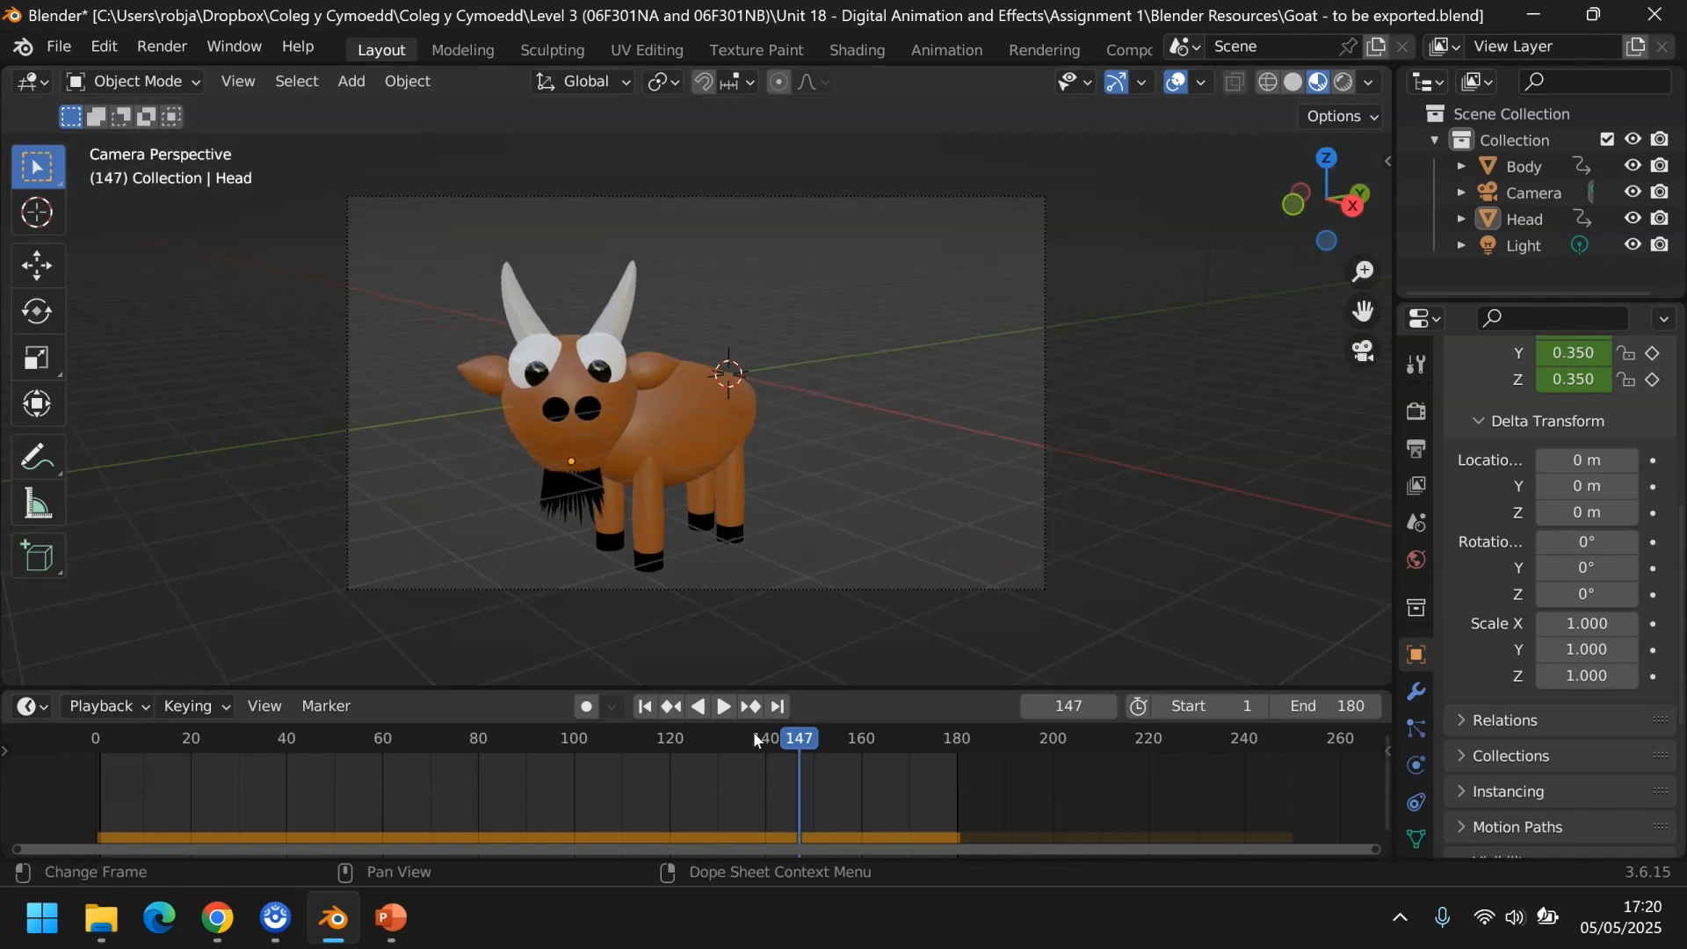
Play the animation through the realigned camera to check the framing, and pause it
{"action": "left_click", "coordinate": [723, 714]}
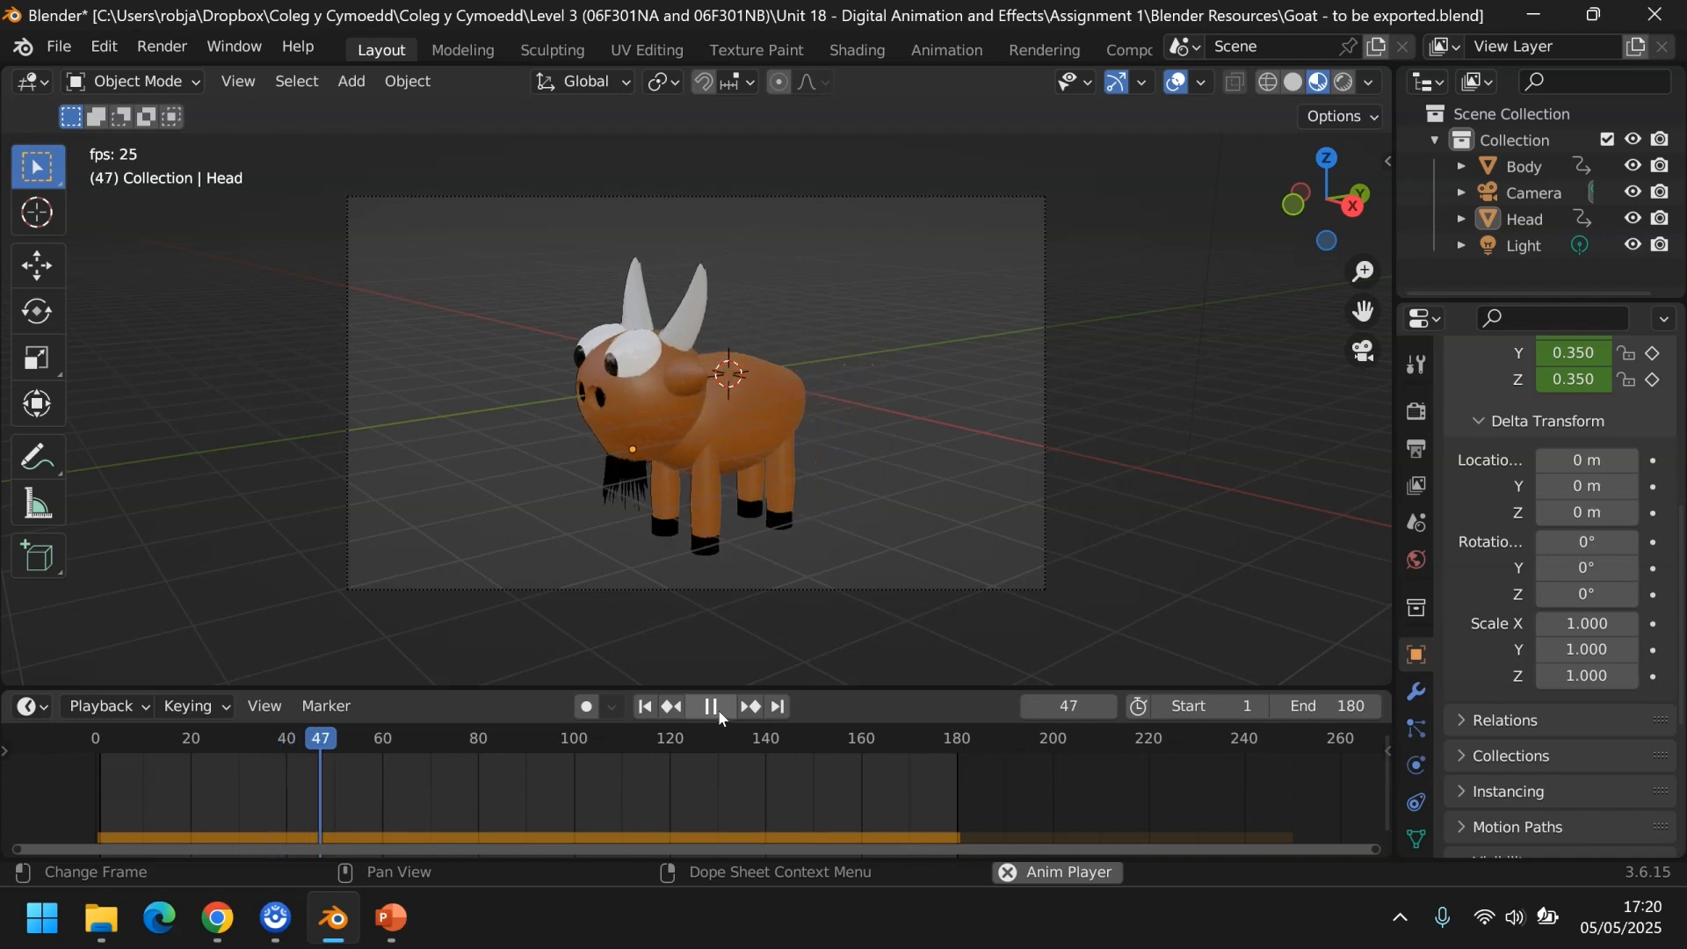
{"action": "left_click", "coordinate": [718, 710]}
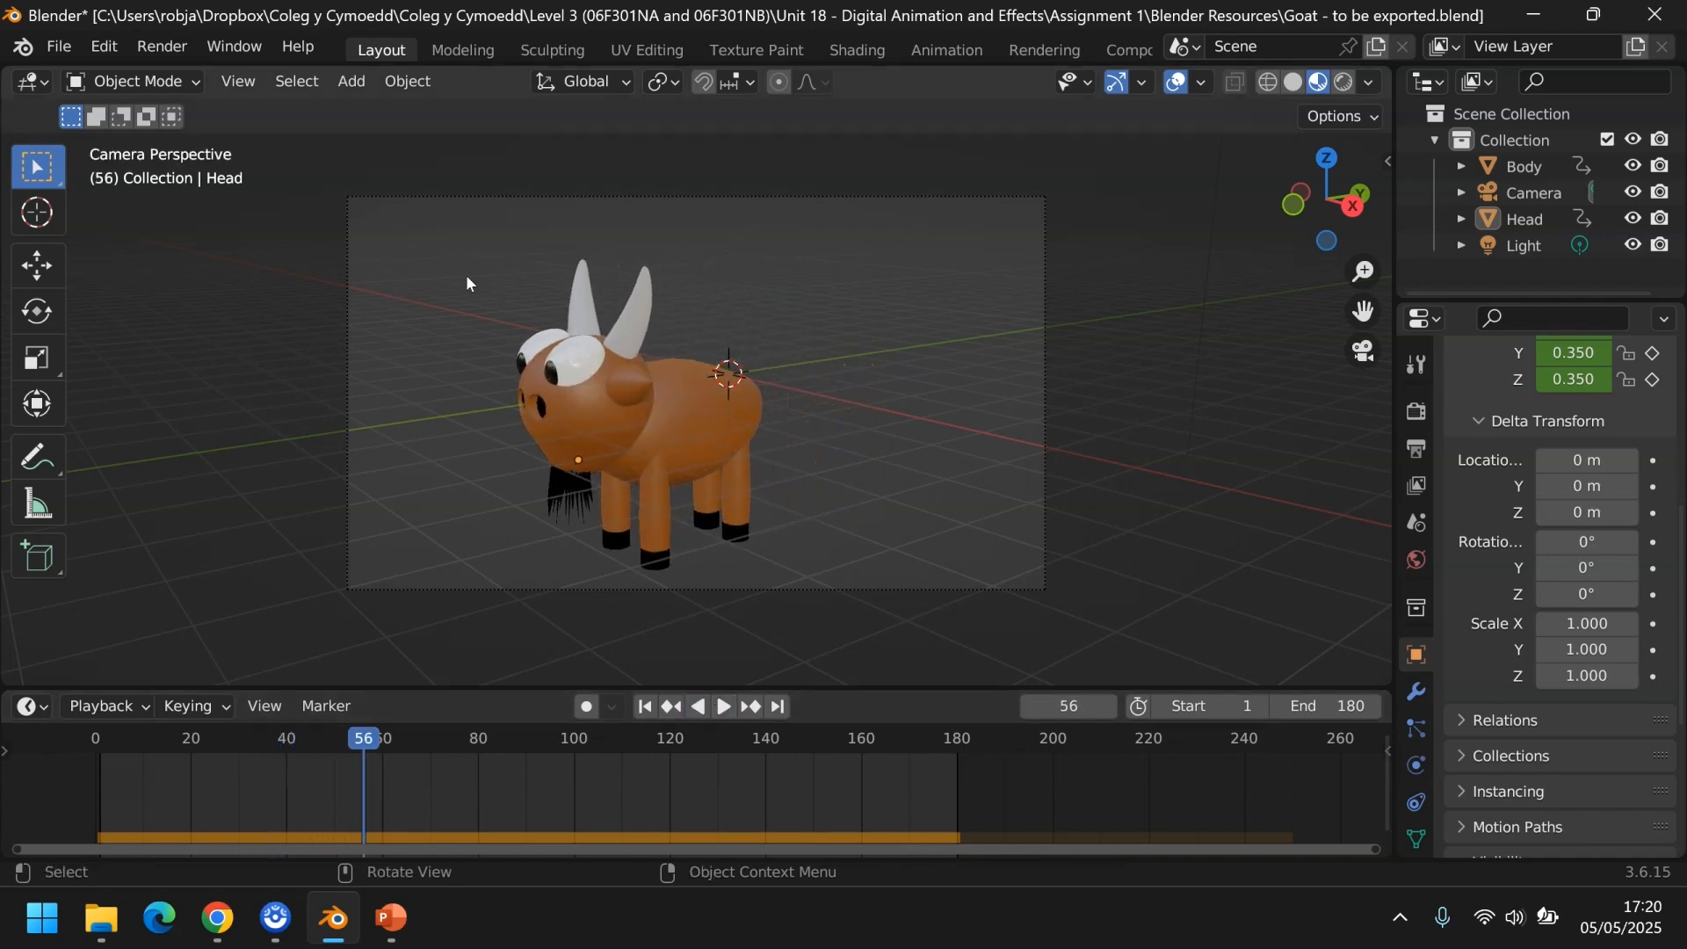
{"action": "left_click", "coordinate": [180, 48]}
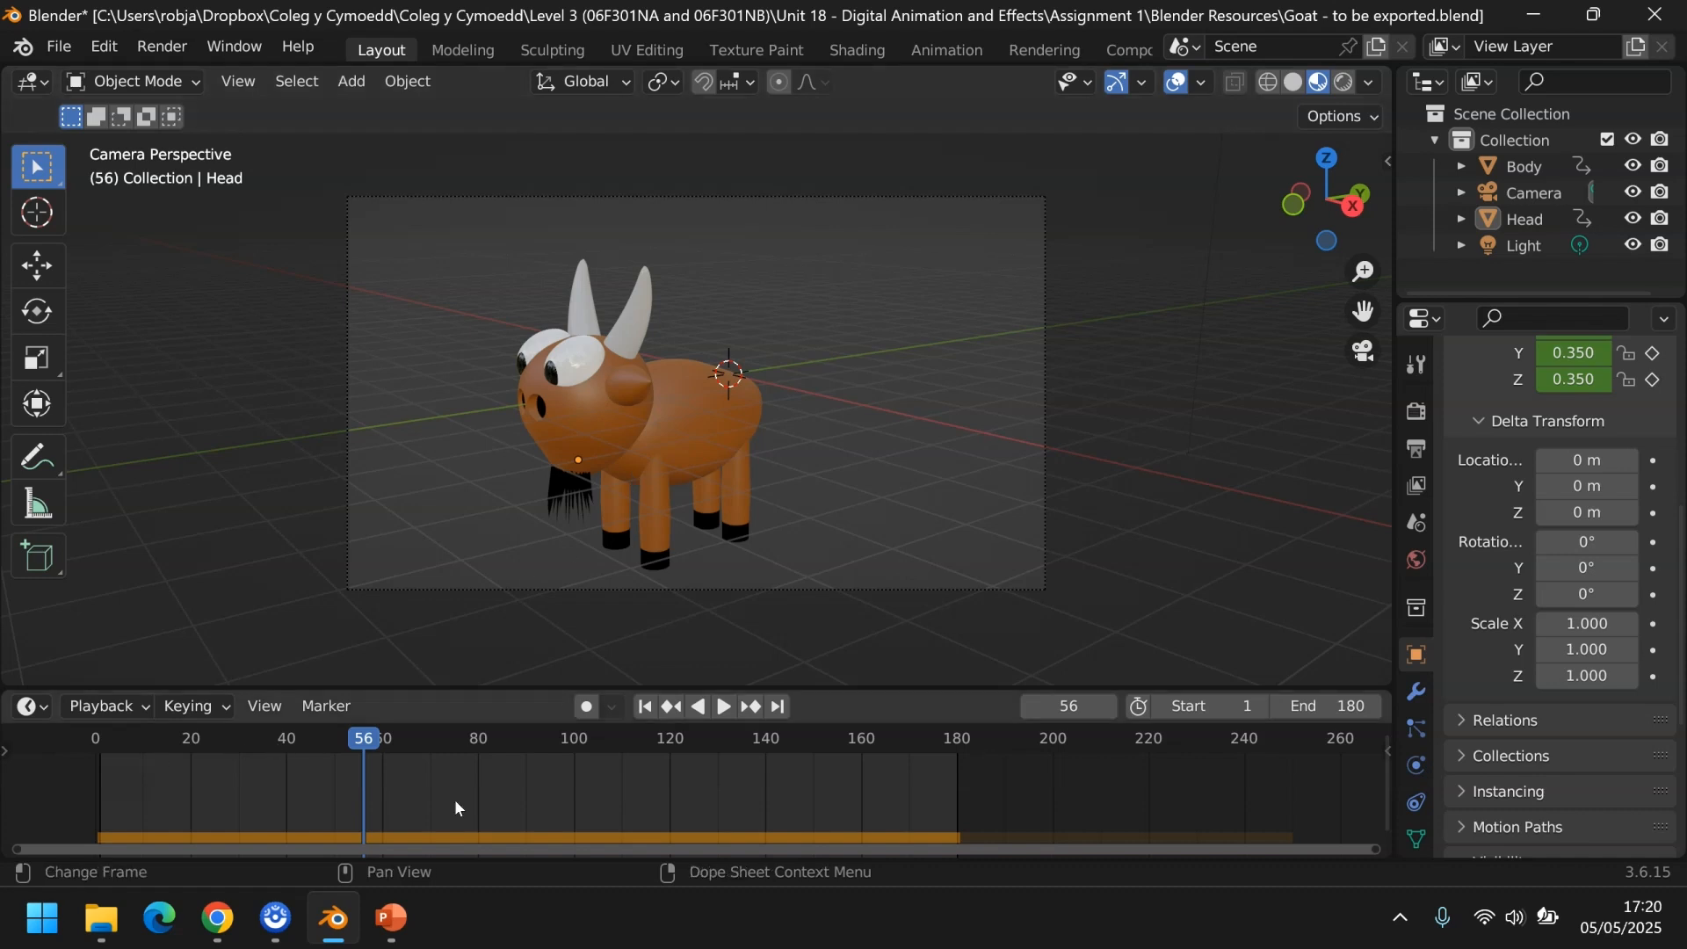
Set the render output folder to the Desktop in the scene's output settings, keeping the frame rate at 24 fps
{"action": "left_click", "coordinate": [1420, 419]}
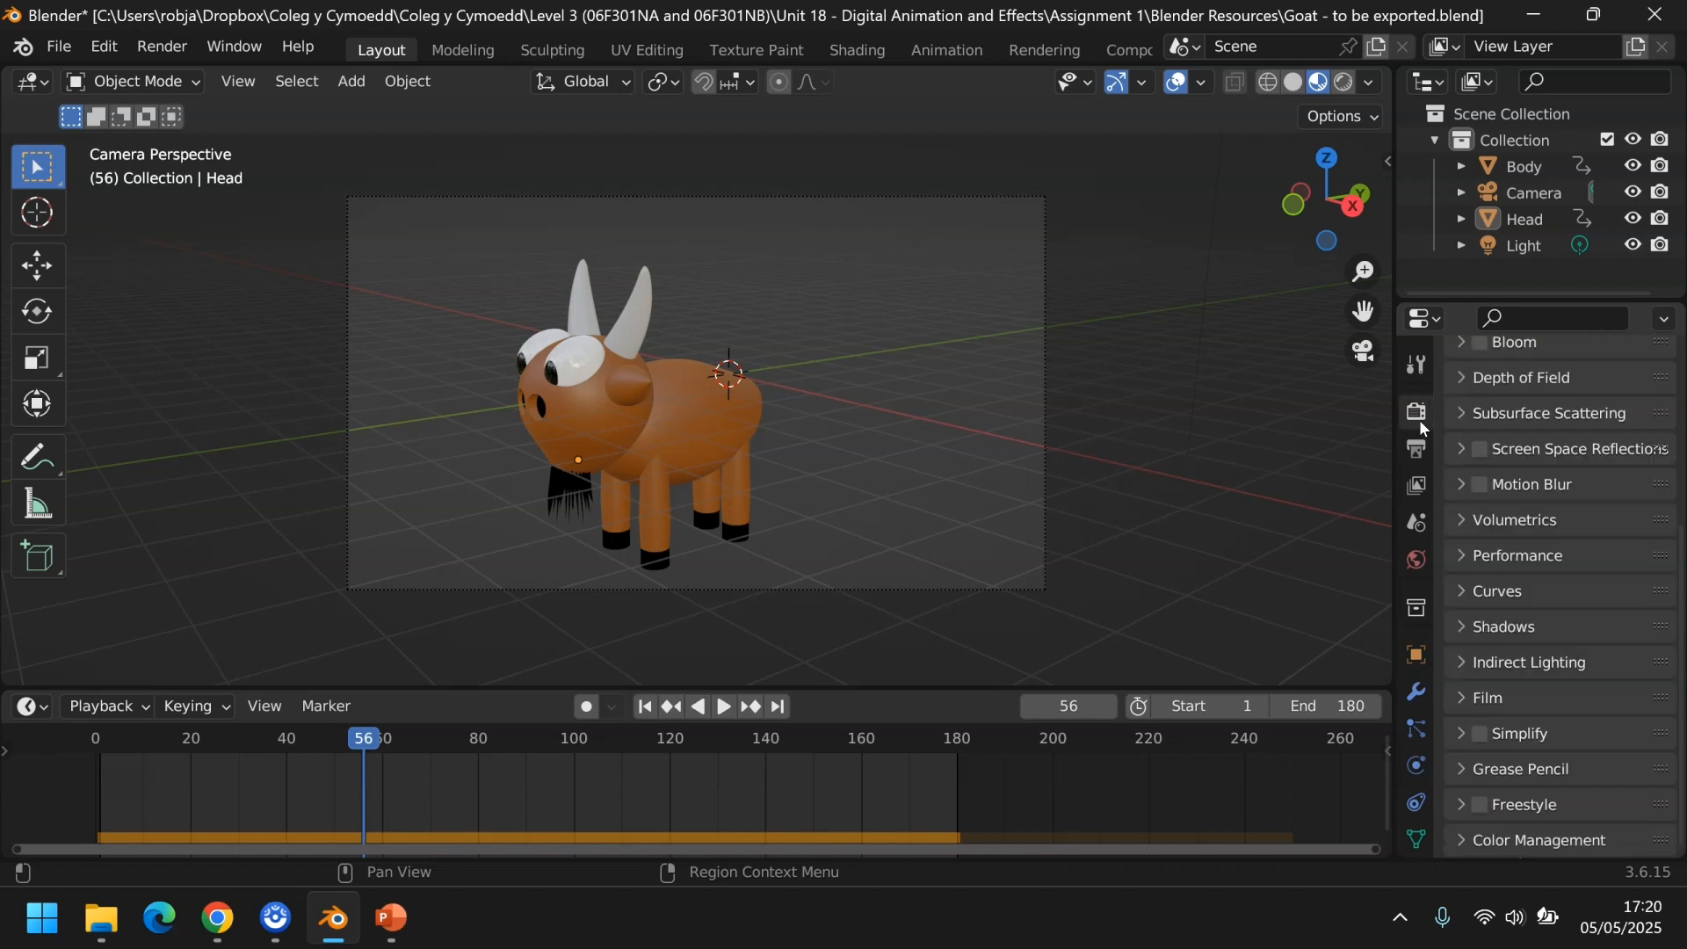
{"action": "scroll", "coordinate": [1564, 527], "scroll_direction": "up", "scroll_amount": 7}
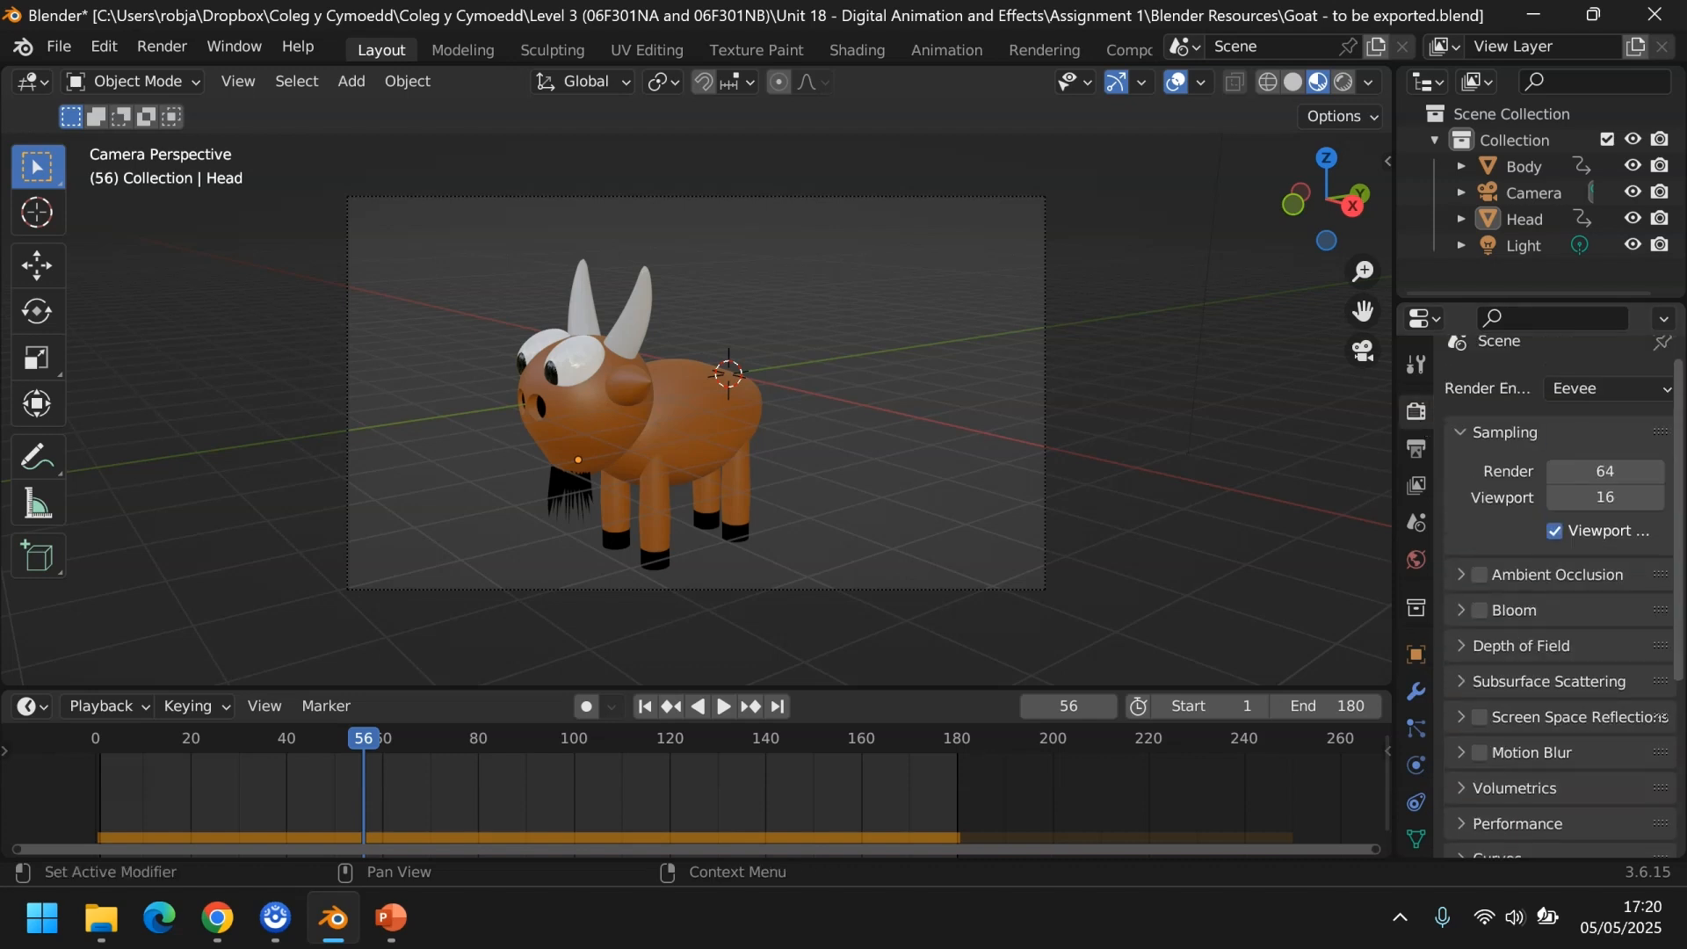
{"action": "left_click", "coordinate": [1418, 449]}
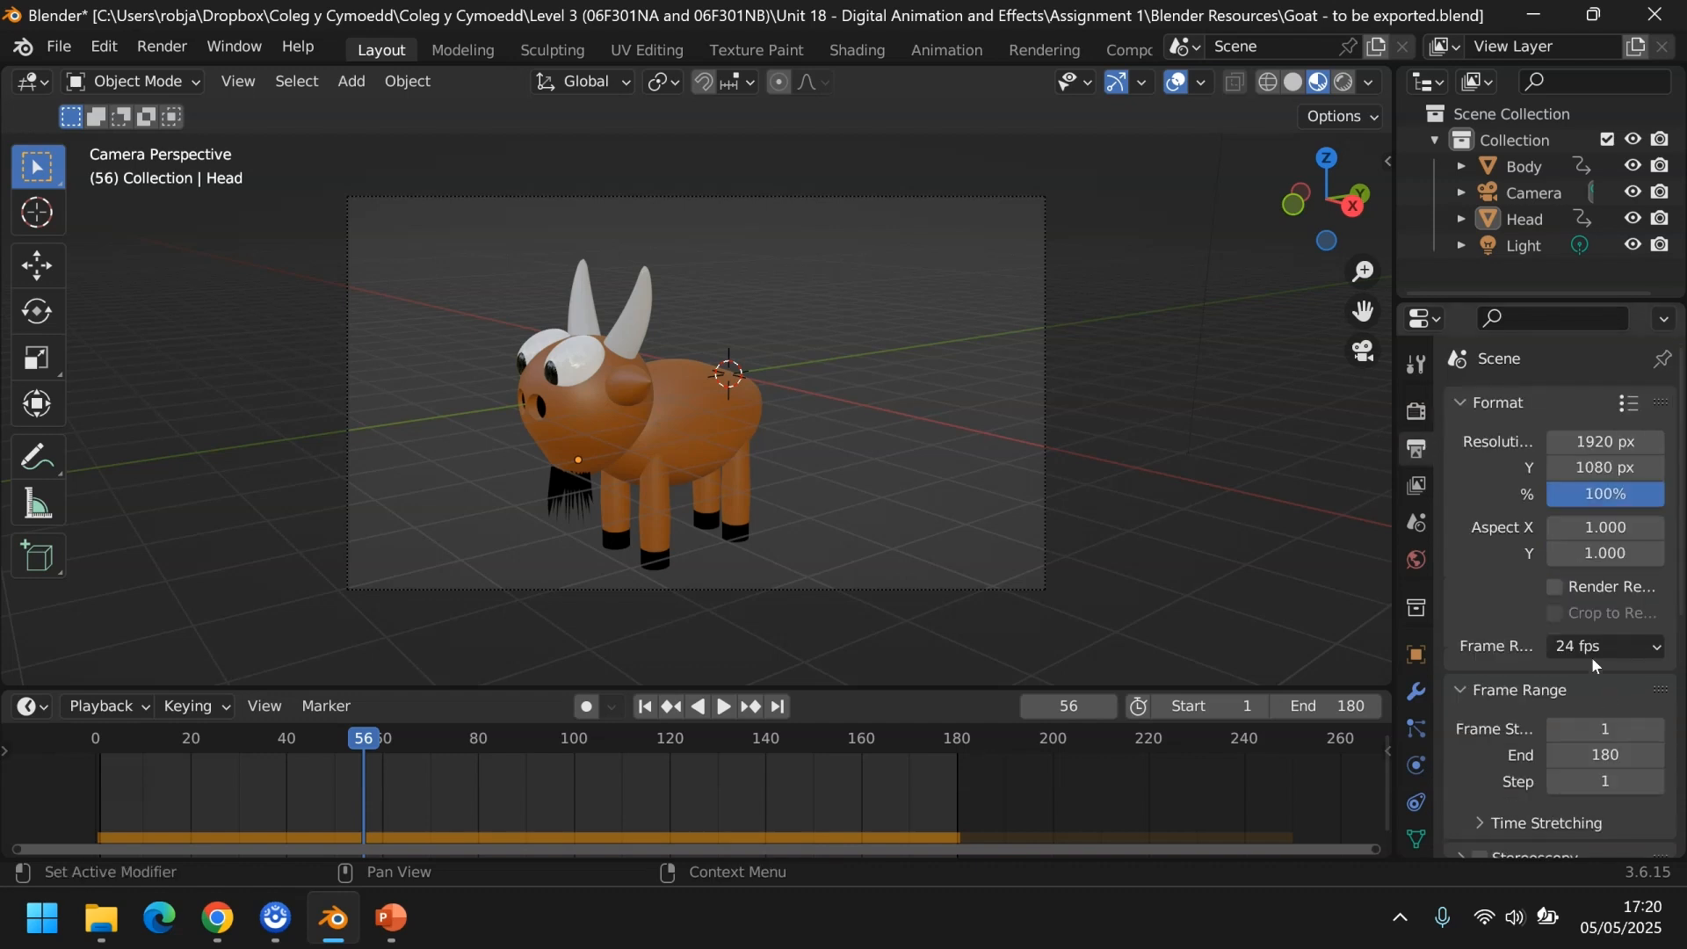
{"action": "left_click", "coordinate": [1649, 648]}
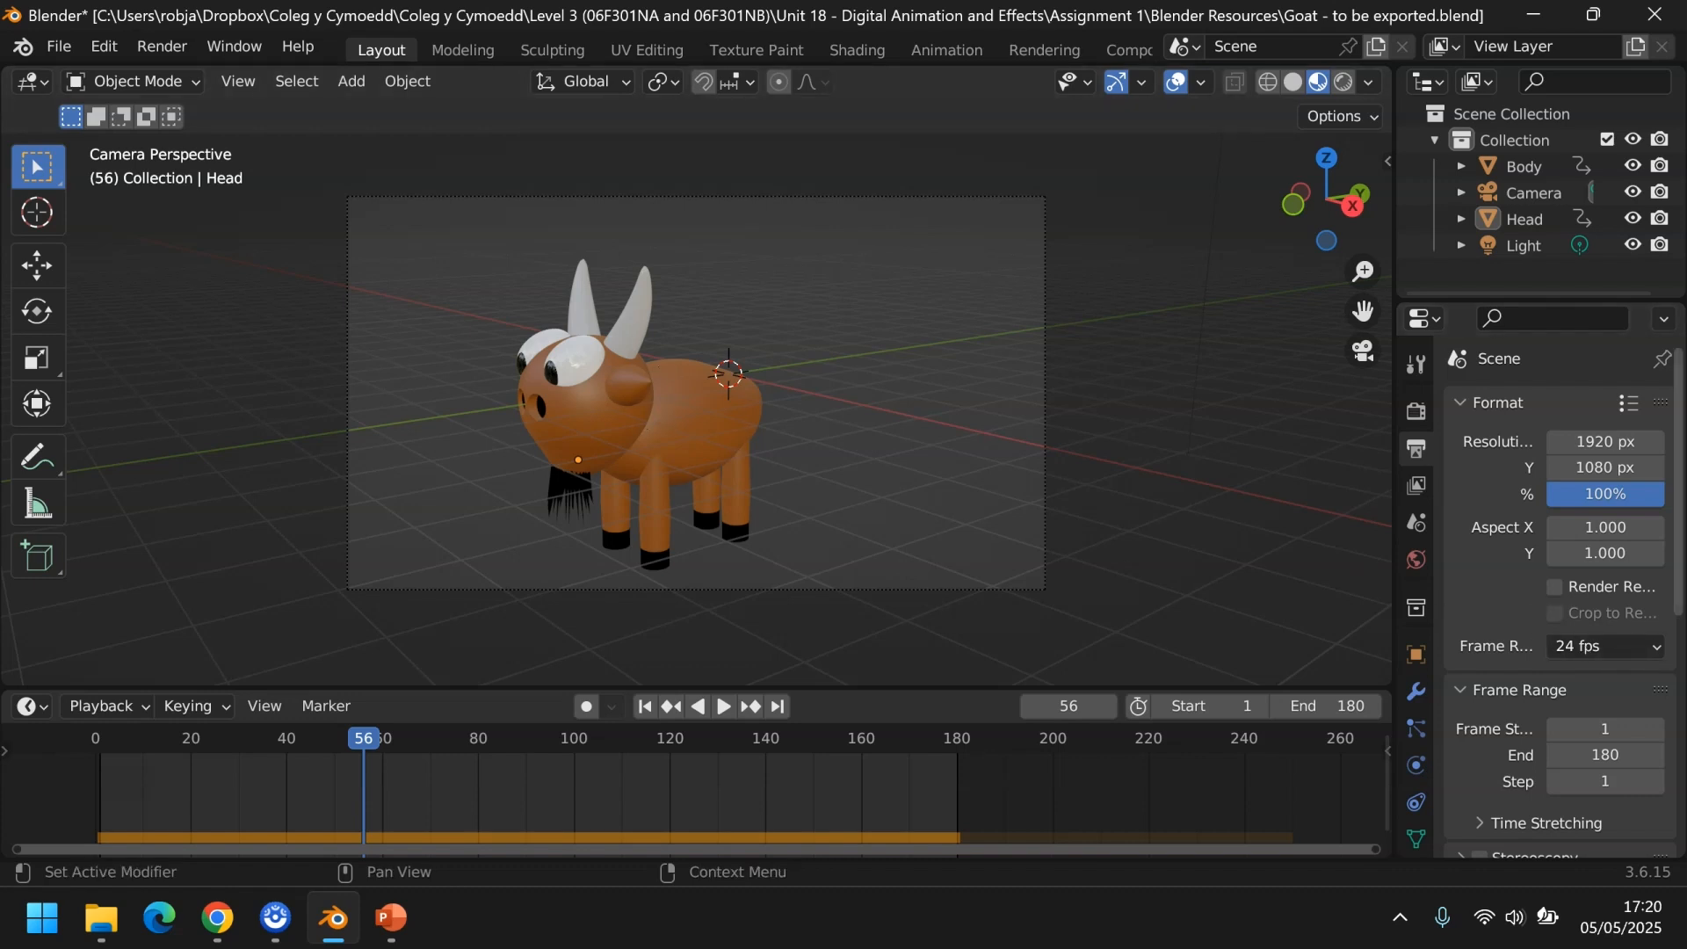
{"action": "scroll", "coordinate": [1593, 710], "scroll_direction": "down", "scroll_amount": 7}
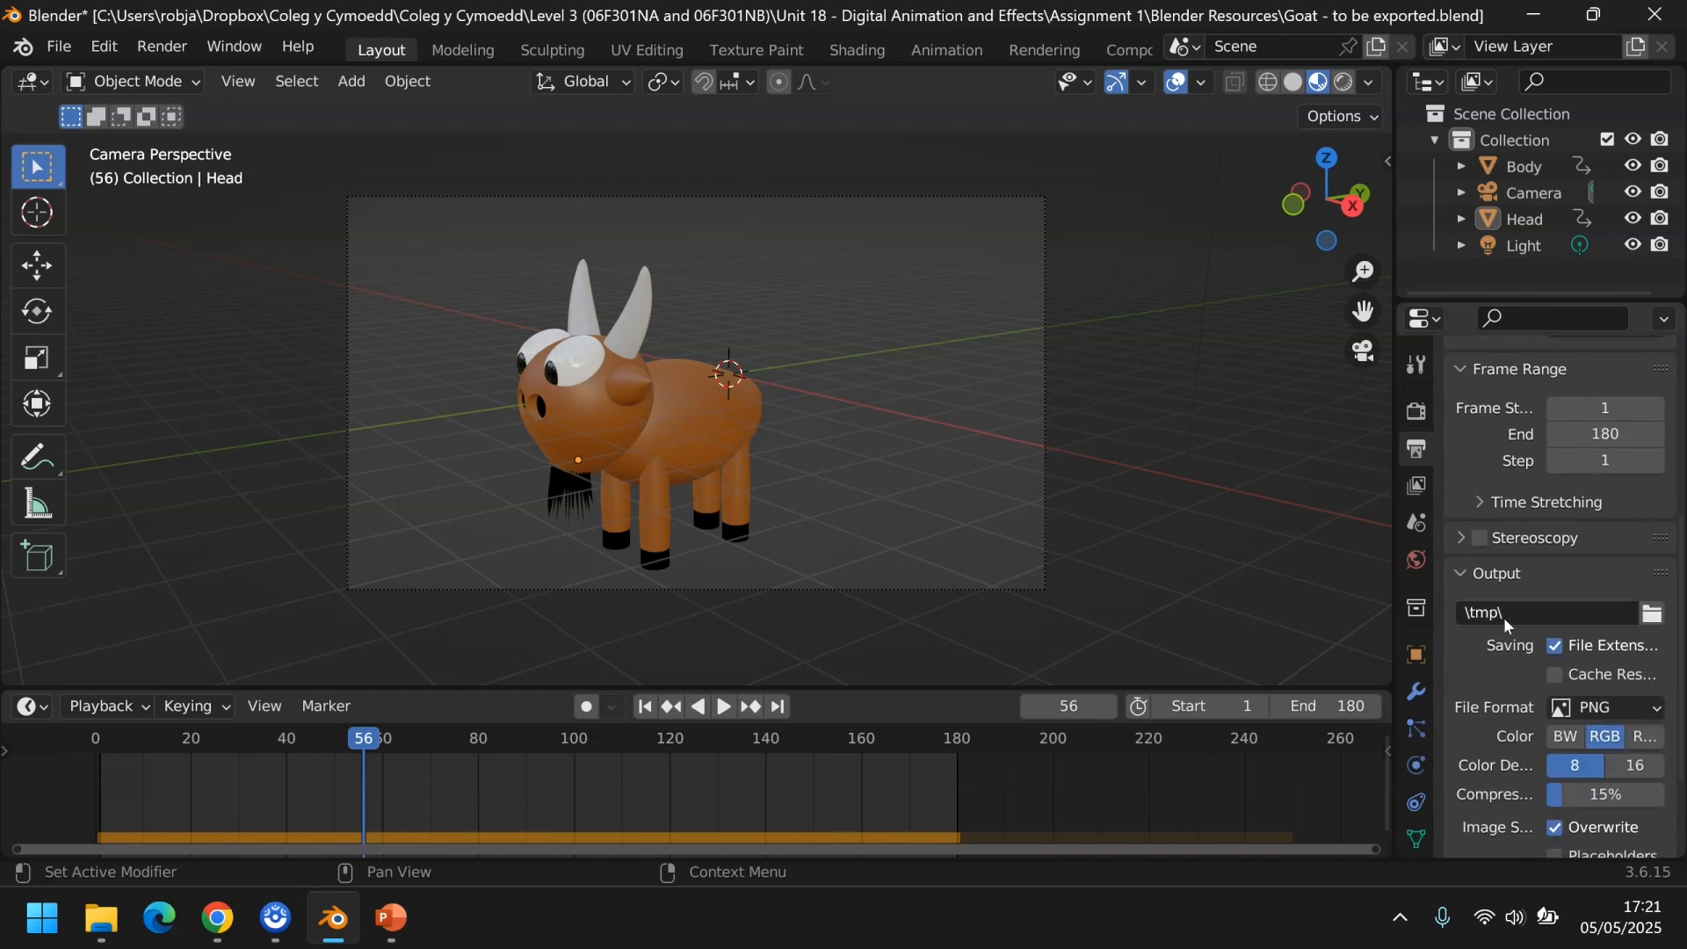
{"action": "left_click", "coordinate": [1652, 615]}
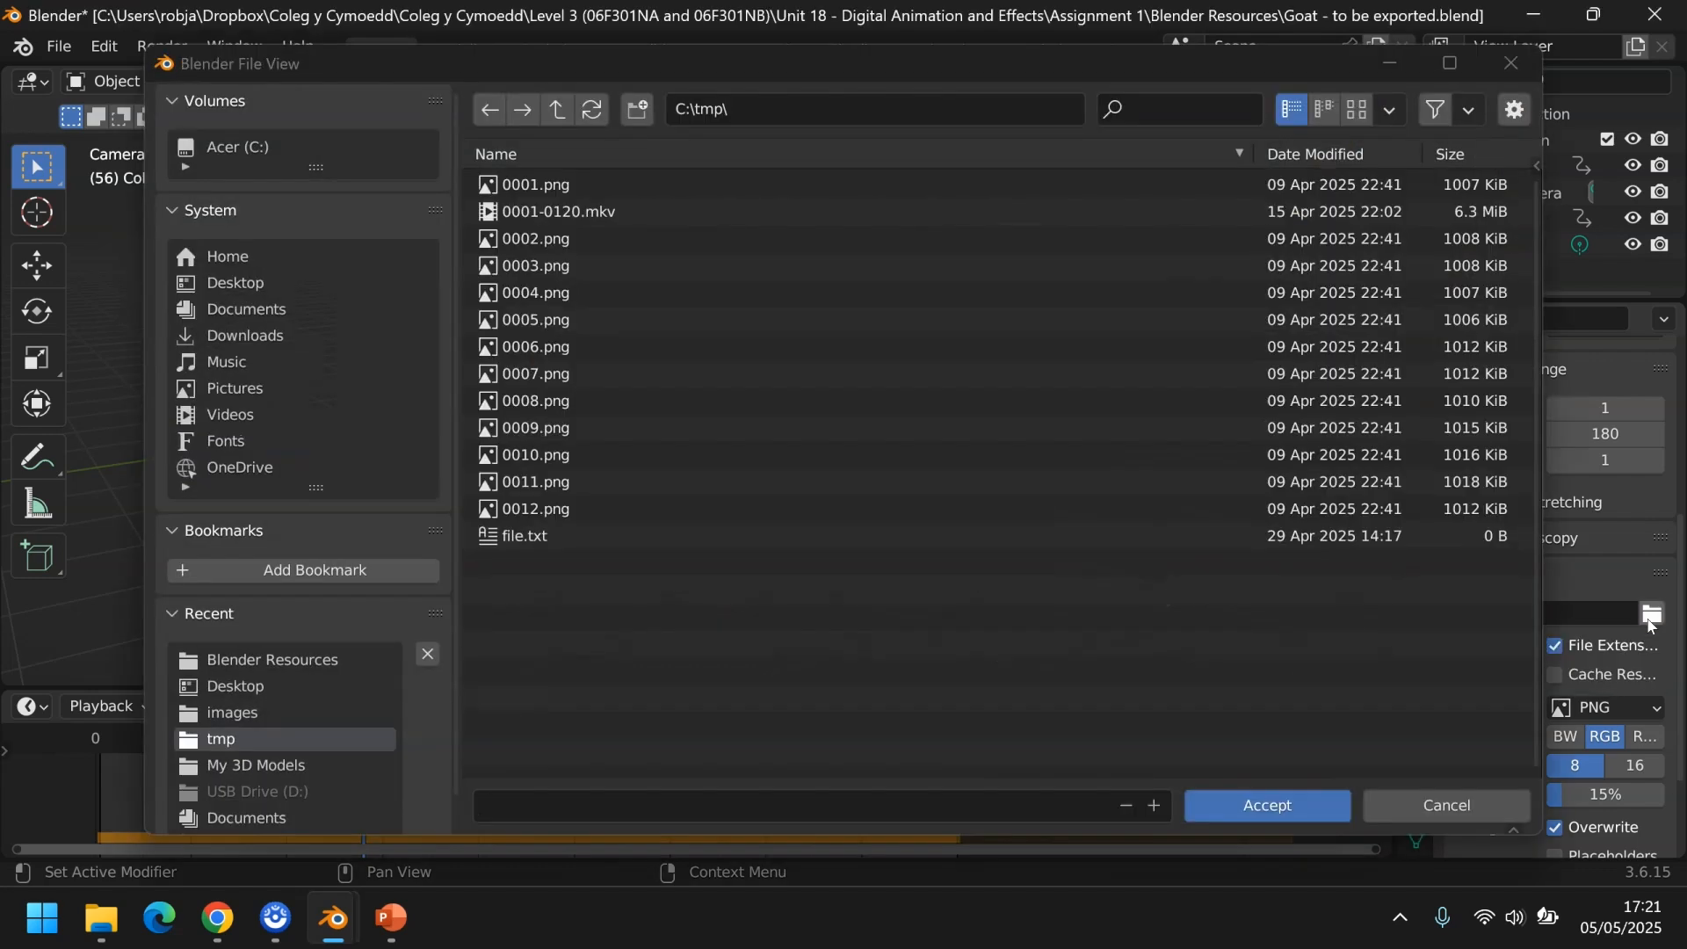
{"action": "left_click", "coordinate": [252, 283]}
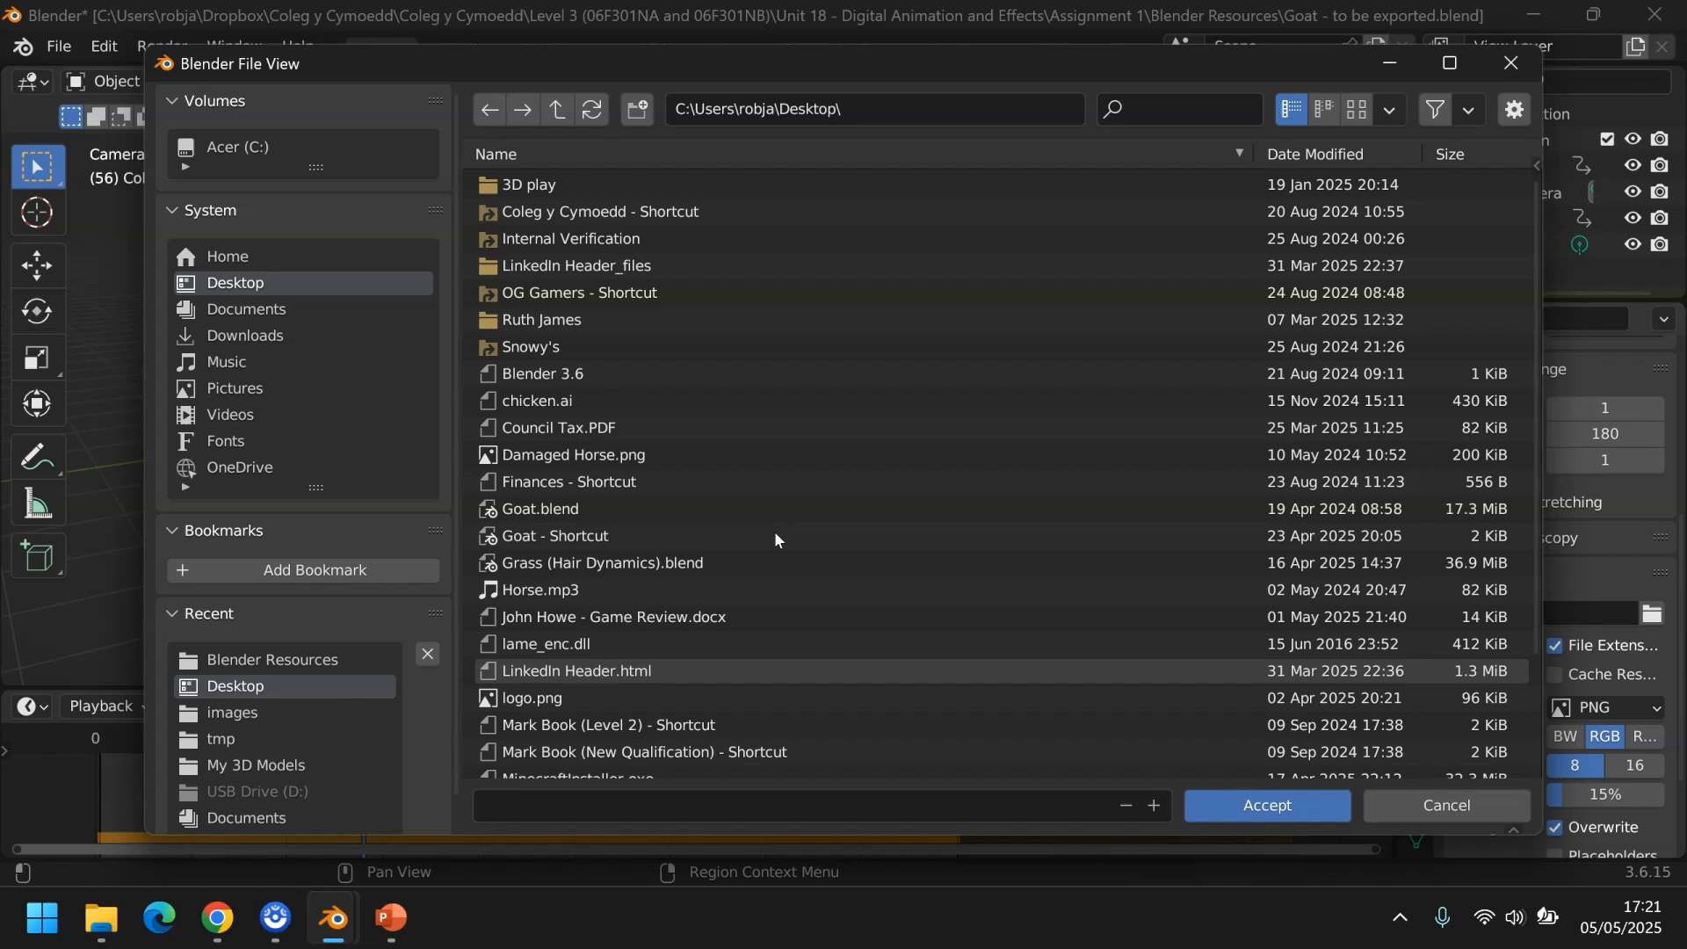
{"action": "left_click", "coordinate": [1268, 806]}
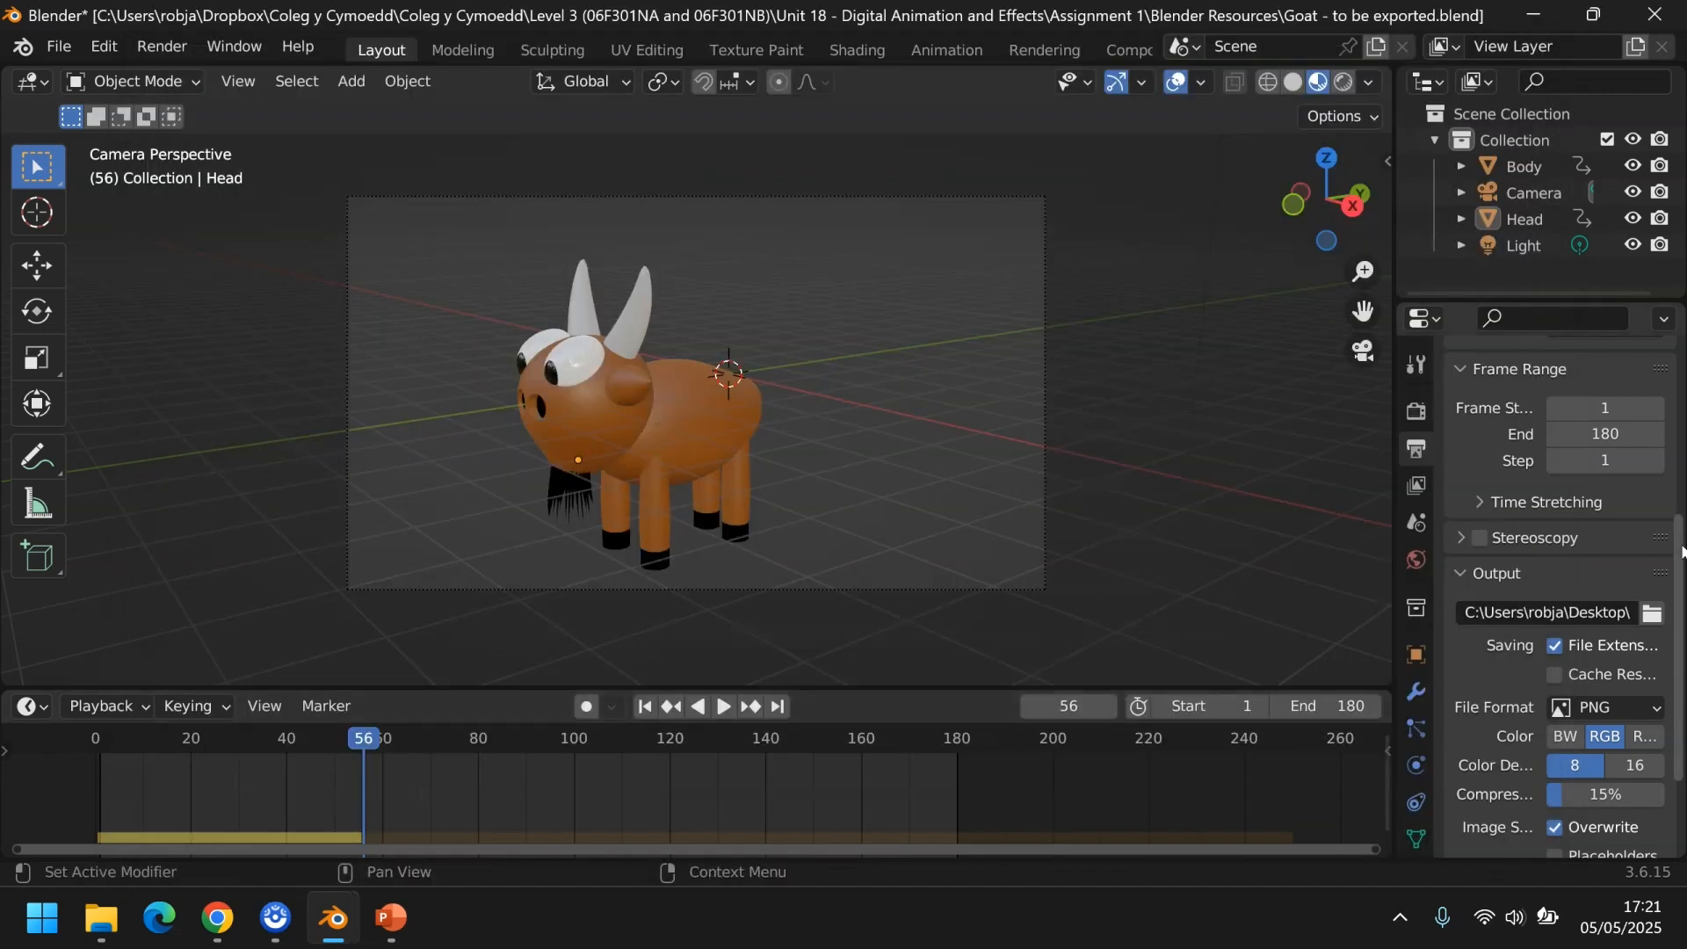
Set the render output's file format to FFmpeg Video
{"action": "scroll", "coordinate": [1681, 551], "scroll_direction": "down", "scroll_amount": 3}
{"action": "left_click", "coordinate": [1617, 623]}
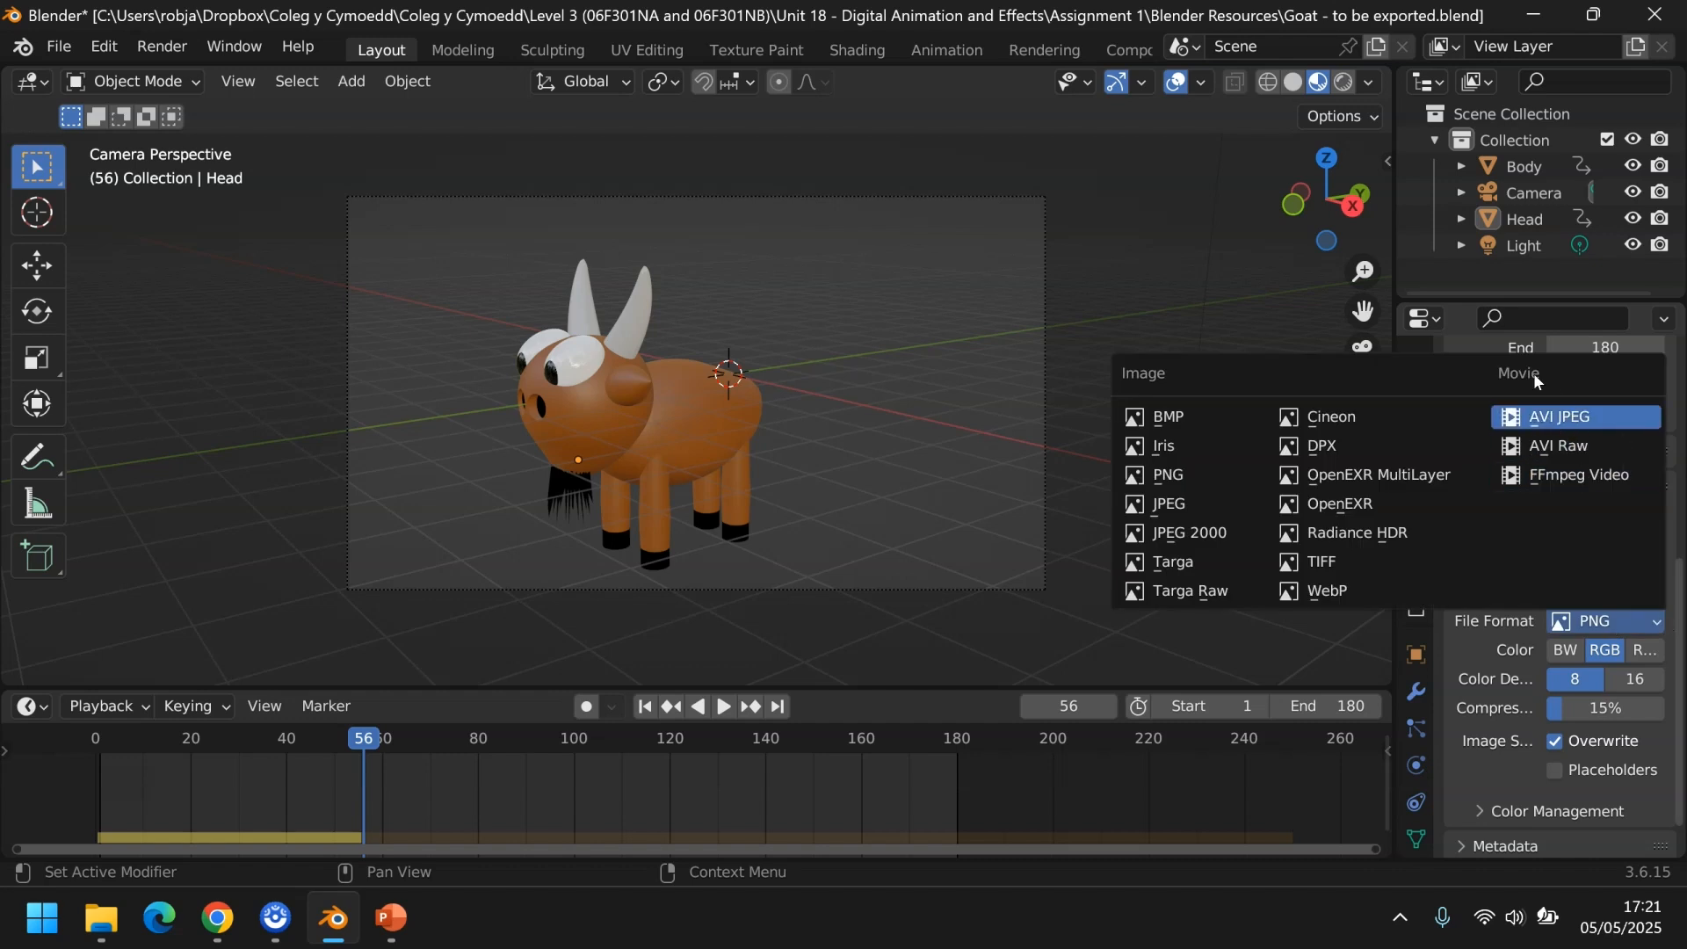
{"action": "left_click", "coordinate": [1590, 476]}
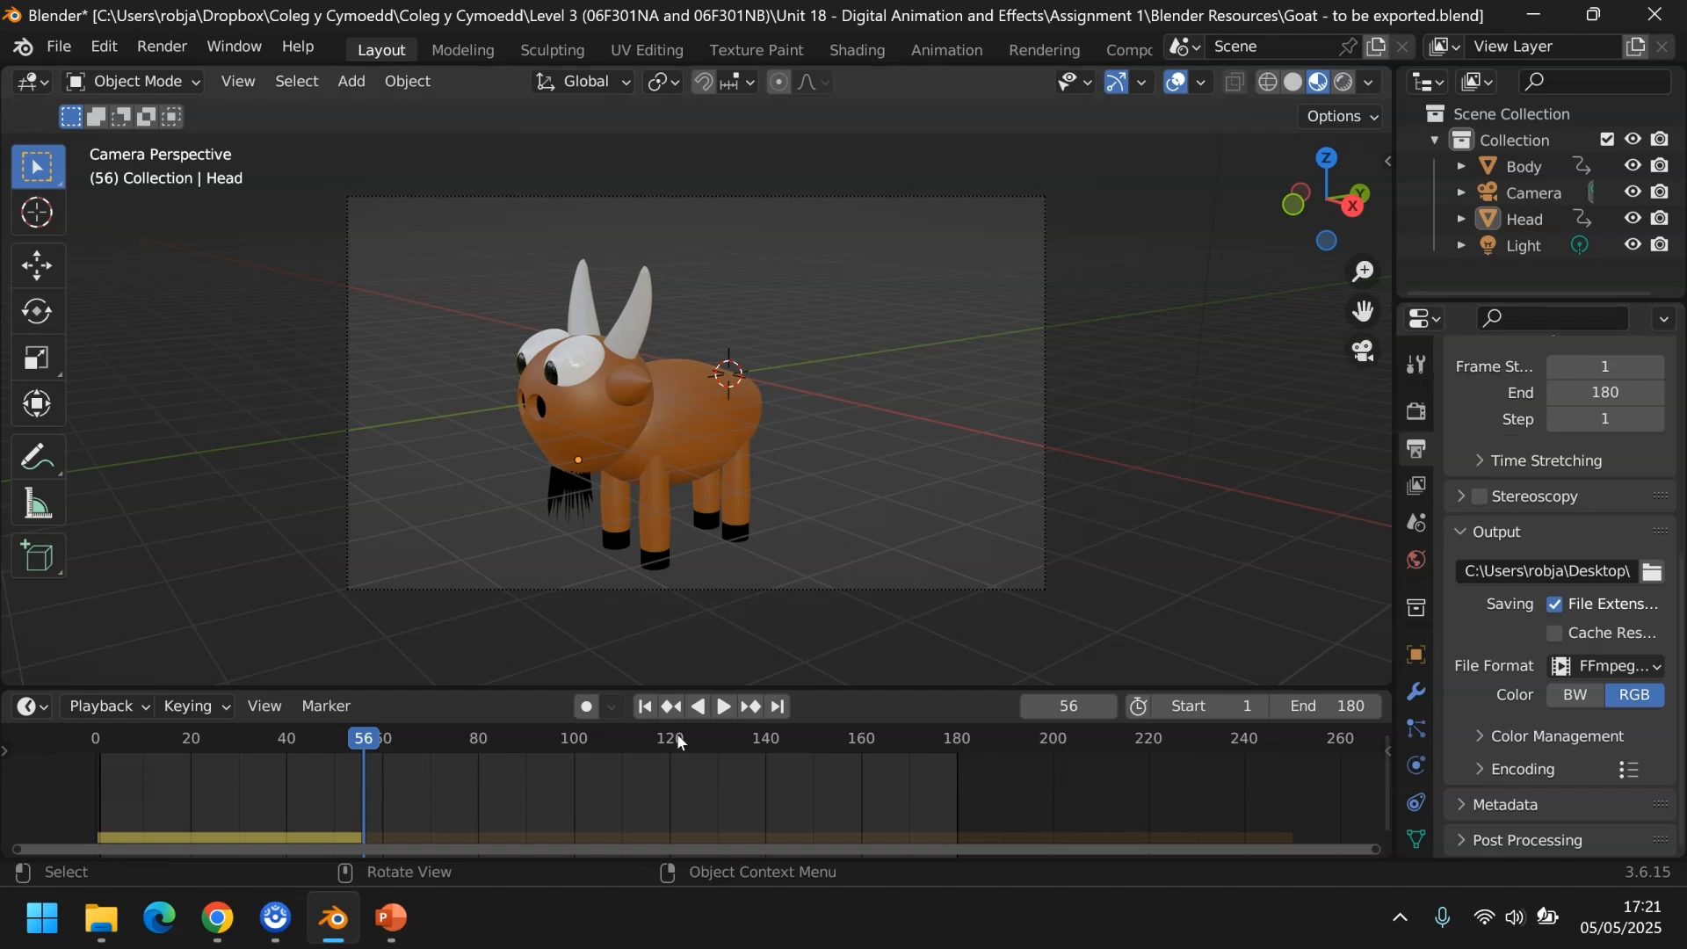
Go to frame 136, leave the camera view and select the camera above the goat
{"action": "left_click", "coordinate": [746, 742]}
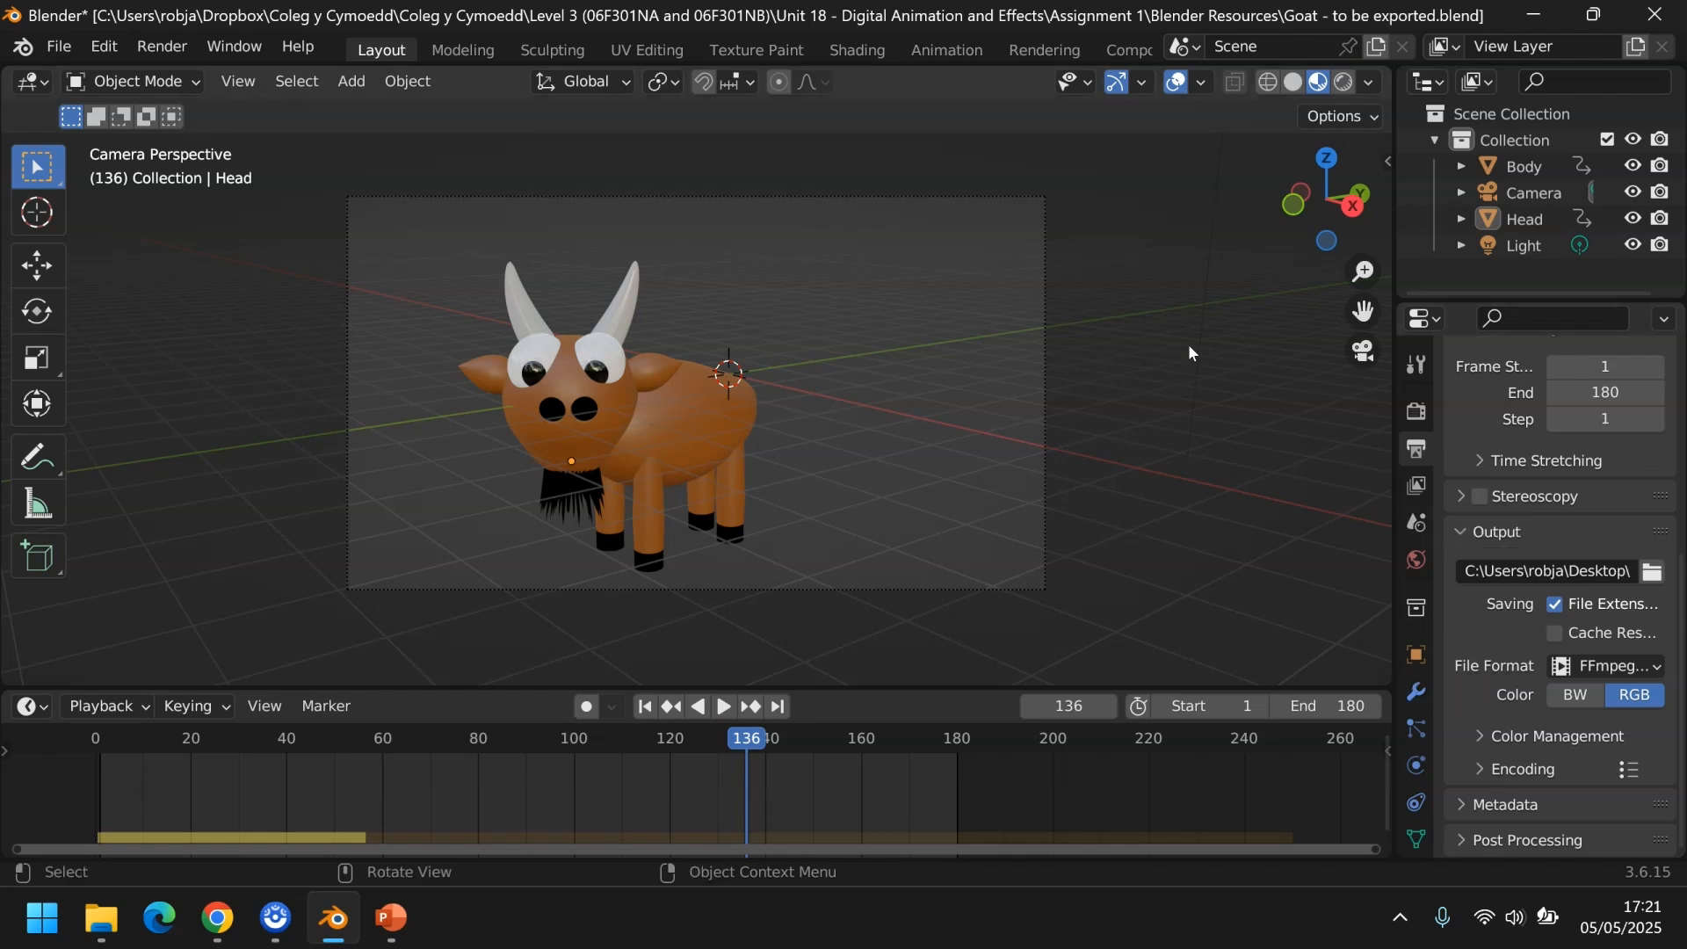
{"action": "scroll", "coordinate": [1188, 345], "scroll_direction": "down", "scroll_amount": 3}
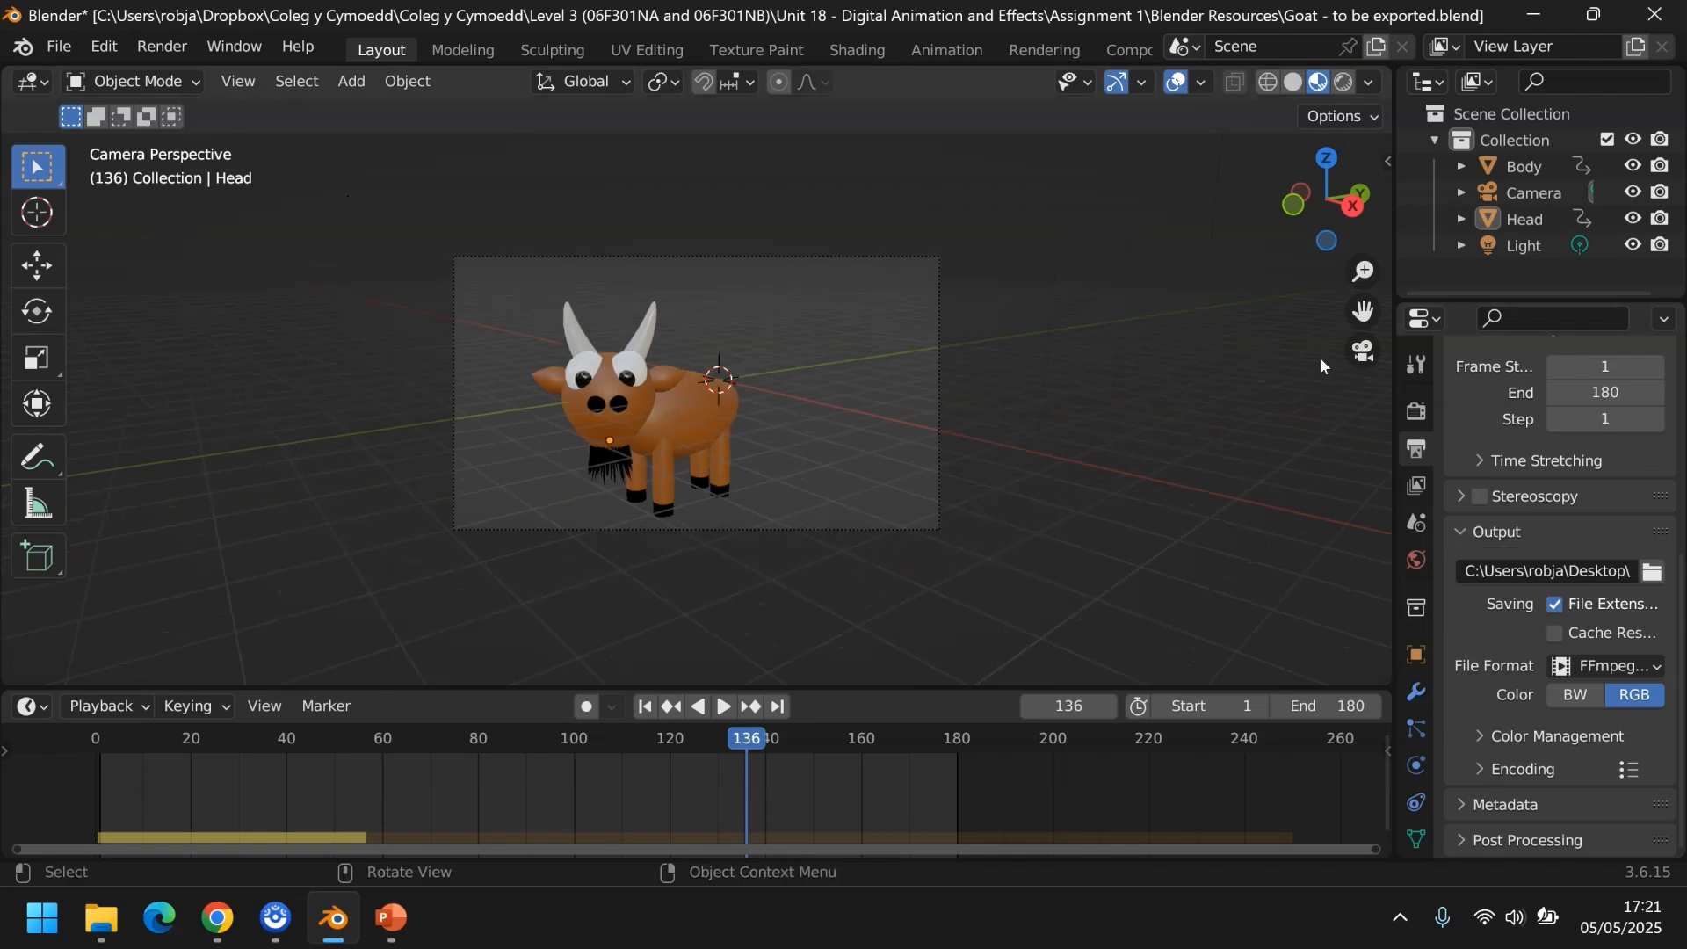
{"action": "left_click", "coordinate": [1361, 350]}
{"action": "scroll", "coordinate": [1198, 368], "scroll_direction": "down", "scroll_amount": 2}
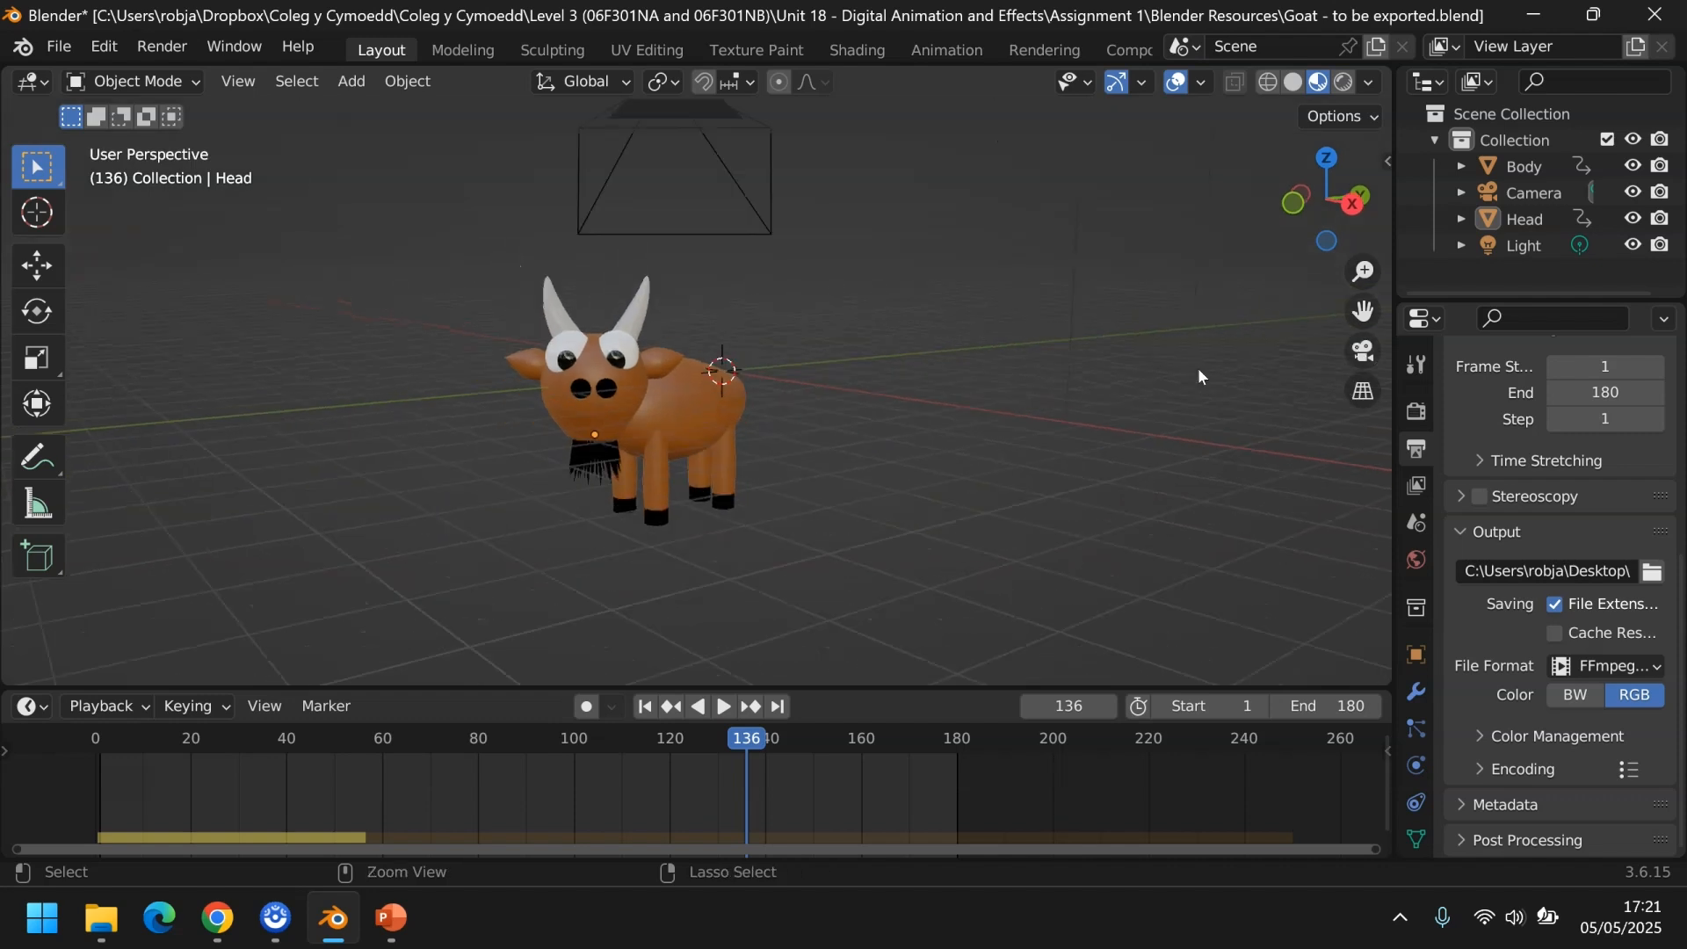
{"action": "left_click", "coordinate": [708, 316]}
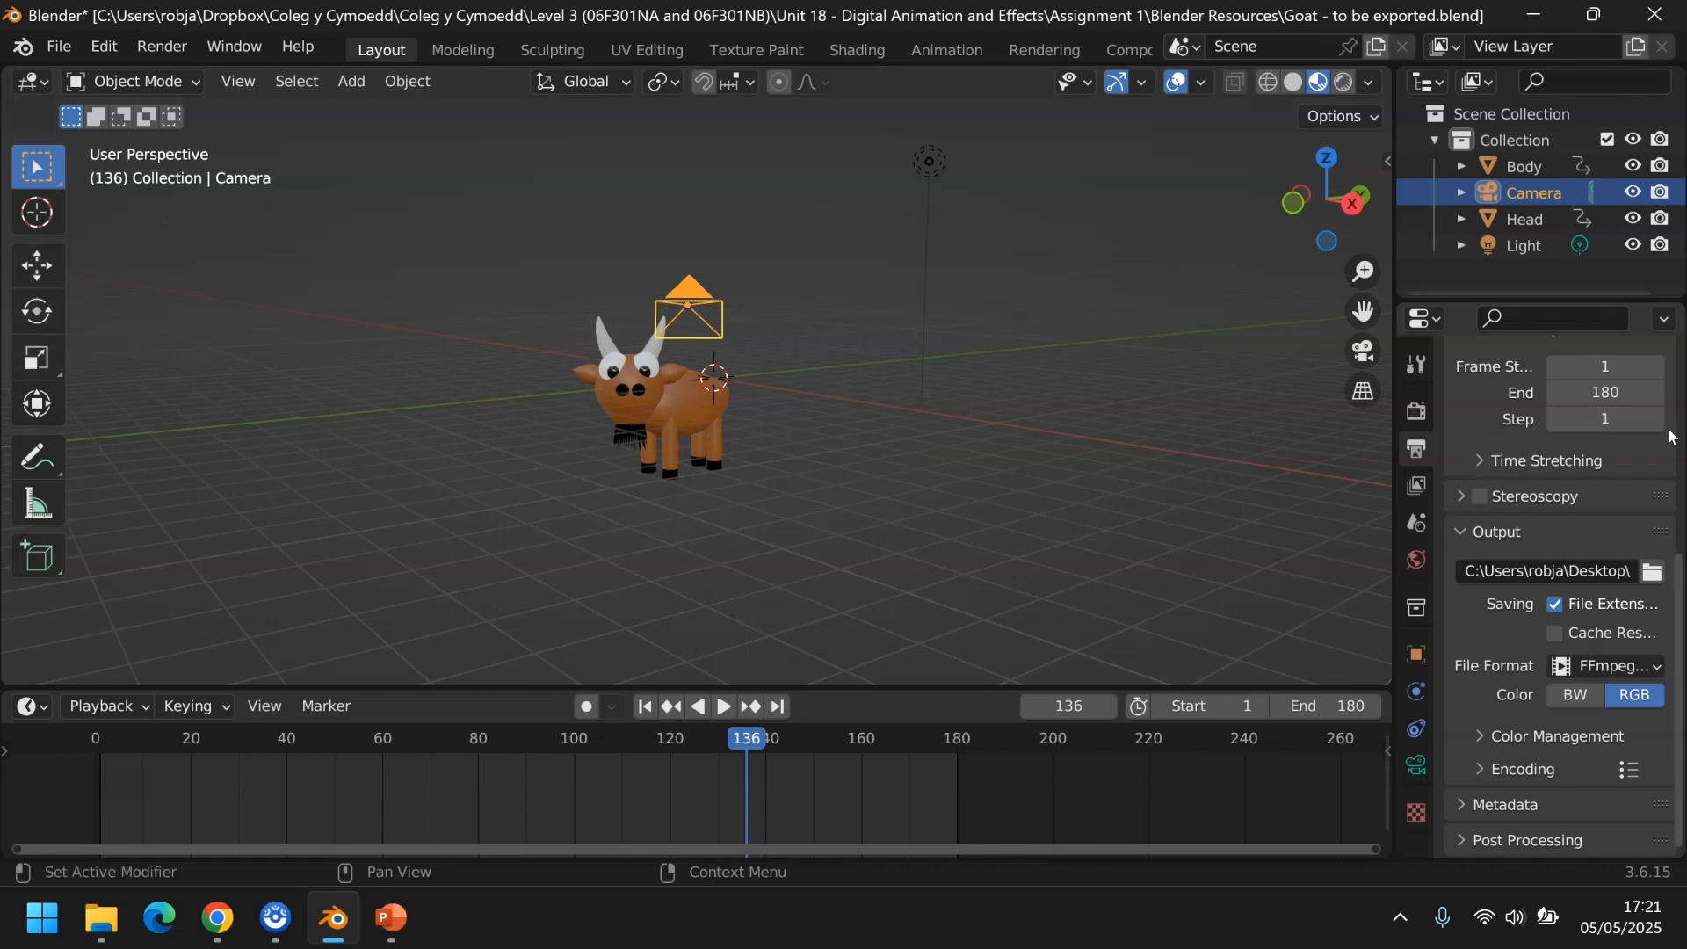
Set the camera's focal length to 40 mm while looking through the camera
{"action": "left_click", "coordinate": [1416, 768]}
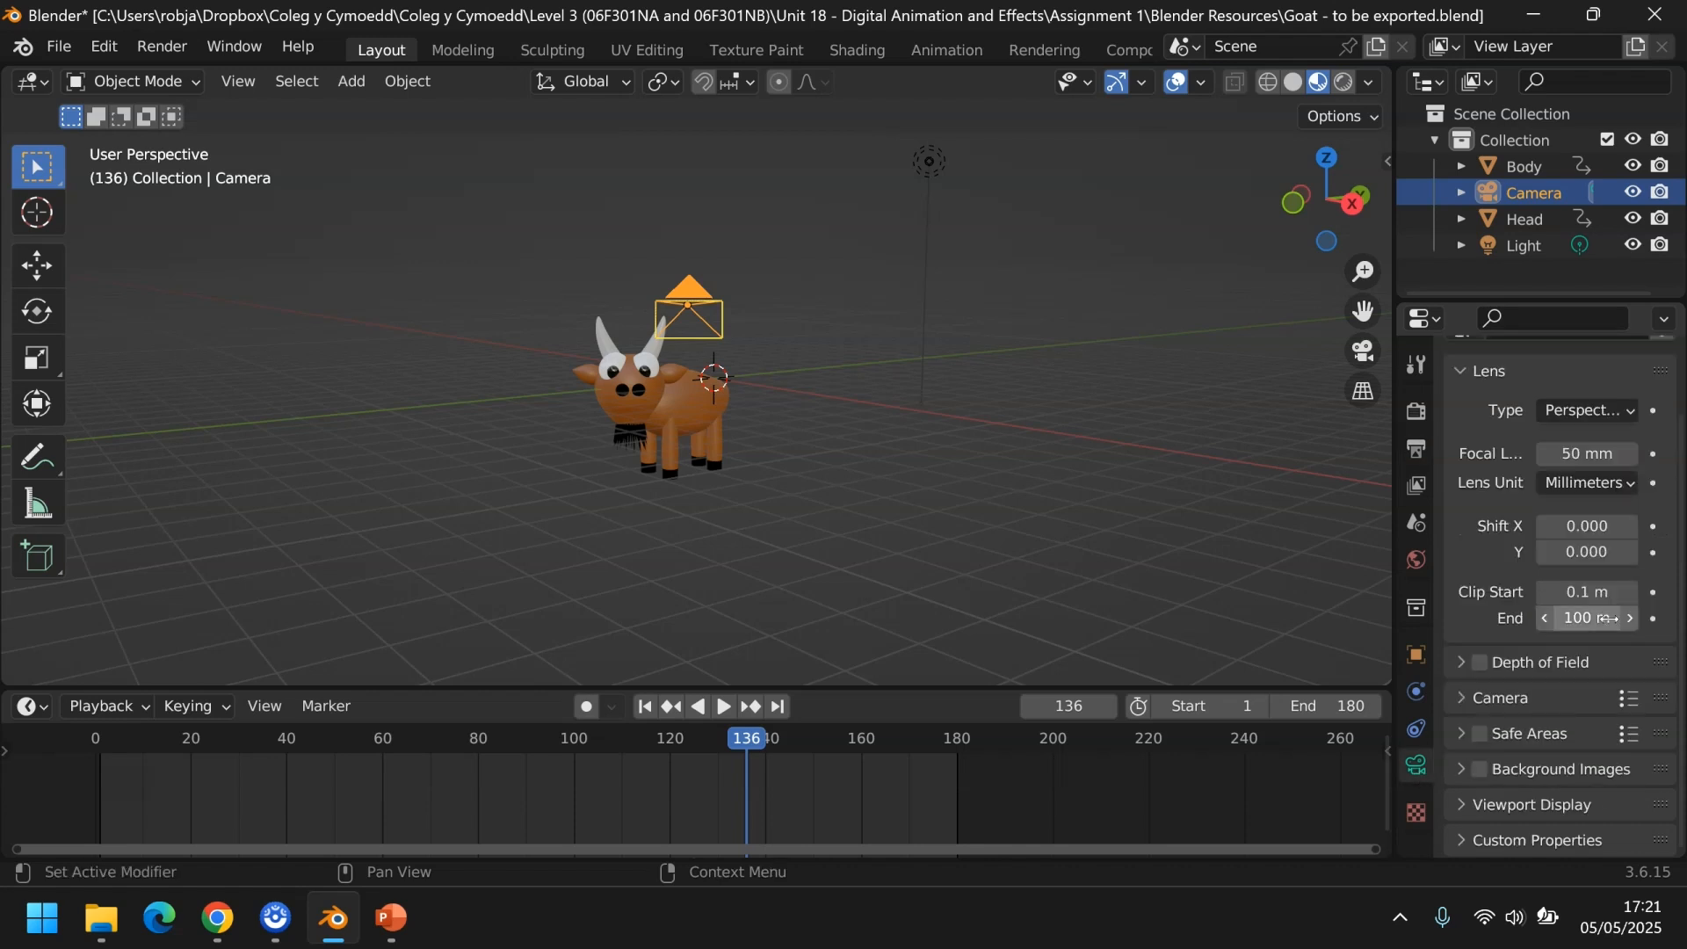
{"action": "left_click", "coordinate": [1544, 457]}
{"action": "left_click", "coordinate": [1544, 457]}
{"action": "left_click", "coordinate": [1361, 353]}
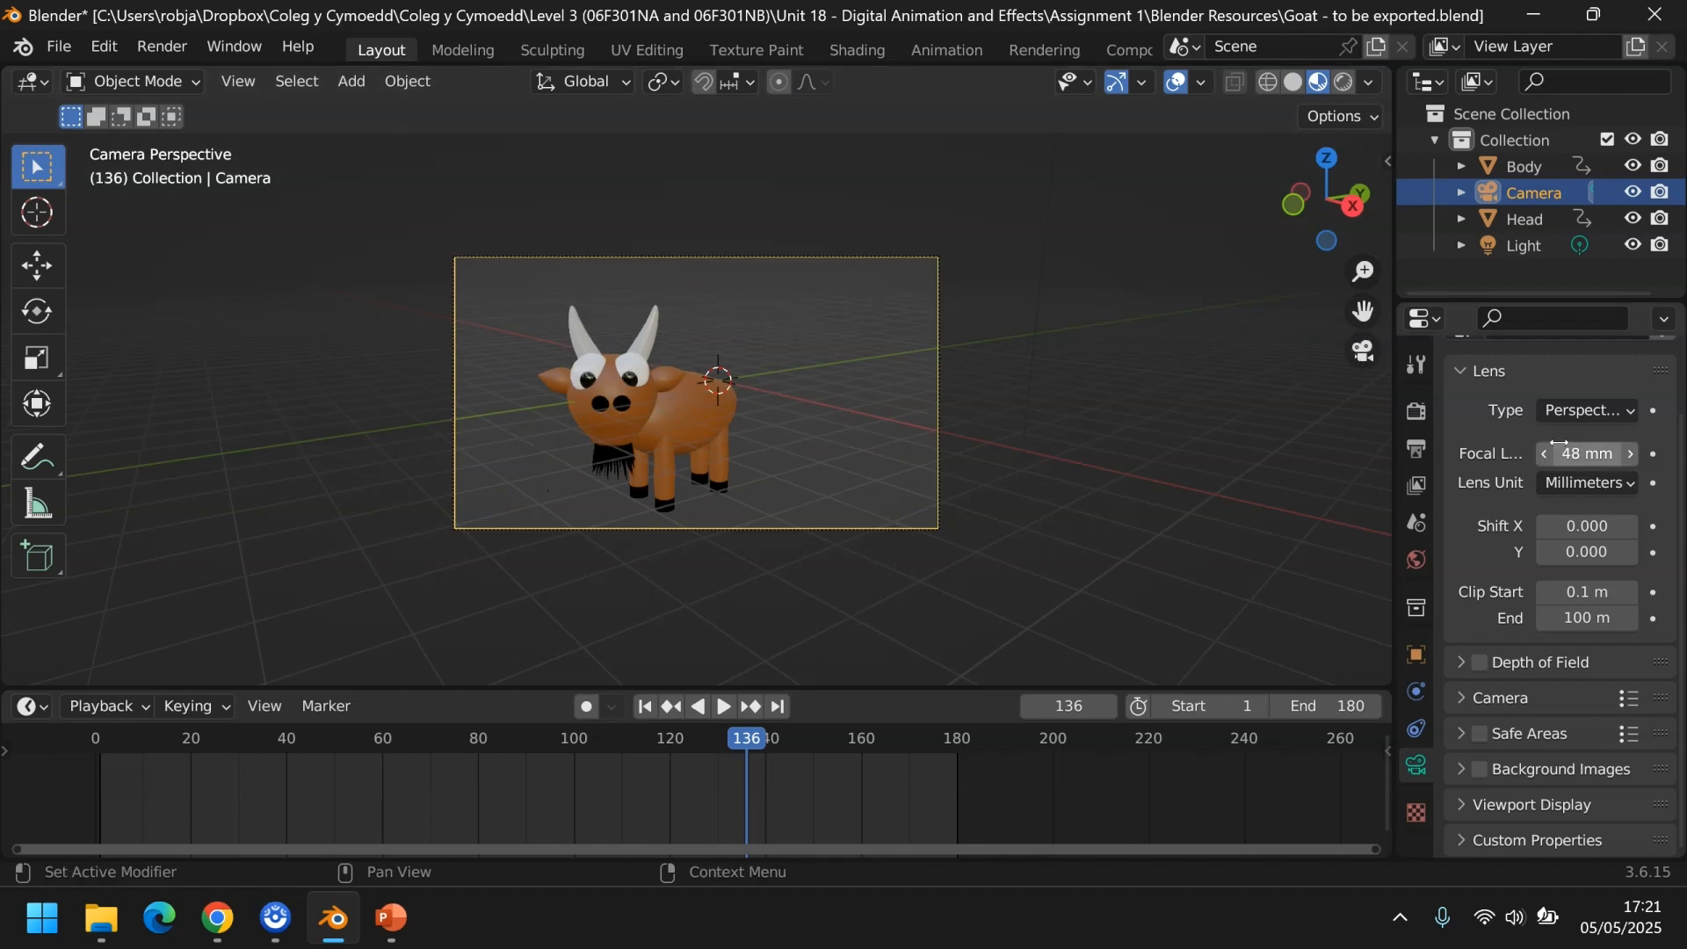
{"action": "left_click_drag", "start_coordinate": [1607, 454], "coordinate": [1528, 455]}
{"action": "left_click", "coordinate": [1630, 455]}
{"action": "left_click", "coordinate": [1630, 454]}
{"action": "left_click", "coordinate": [1631, 455]}
{"action": "left_click", "coordinate": [1631, 455]}
{"action": "left_click", "coordinate": [1630, 454]}
{"action": "left_click", "coordinate": [1631, 454]}
{"action": "left_click", "coordinate": [1630, 454]}
{"action": "left_click", "coordinate": [1543, 454]}
{"action": "left_click", "coordinate": [1543, 455]}
{"action": "left_click", "coordinate": [1543, 454]}
{"action": "left_click", "coordinate": [1543, 454]}
{"action": "left_click", "coordinate": [1543, 454]}
{"action": "left_click", "coordinate": [1543, 454]}
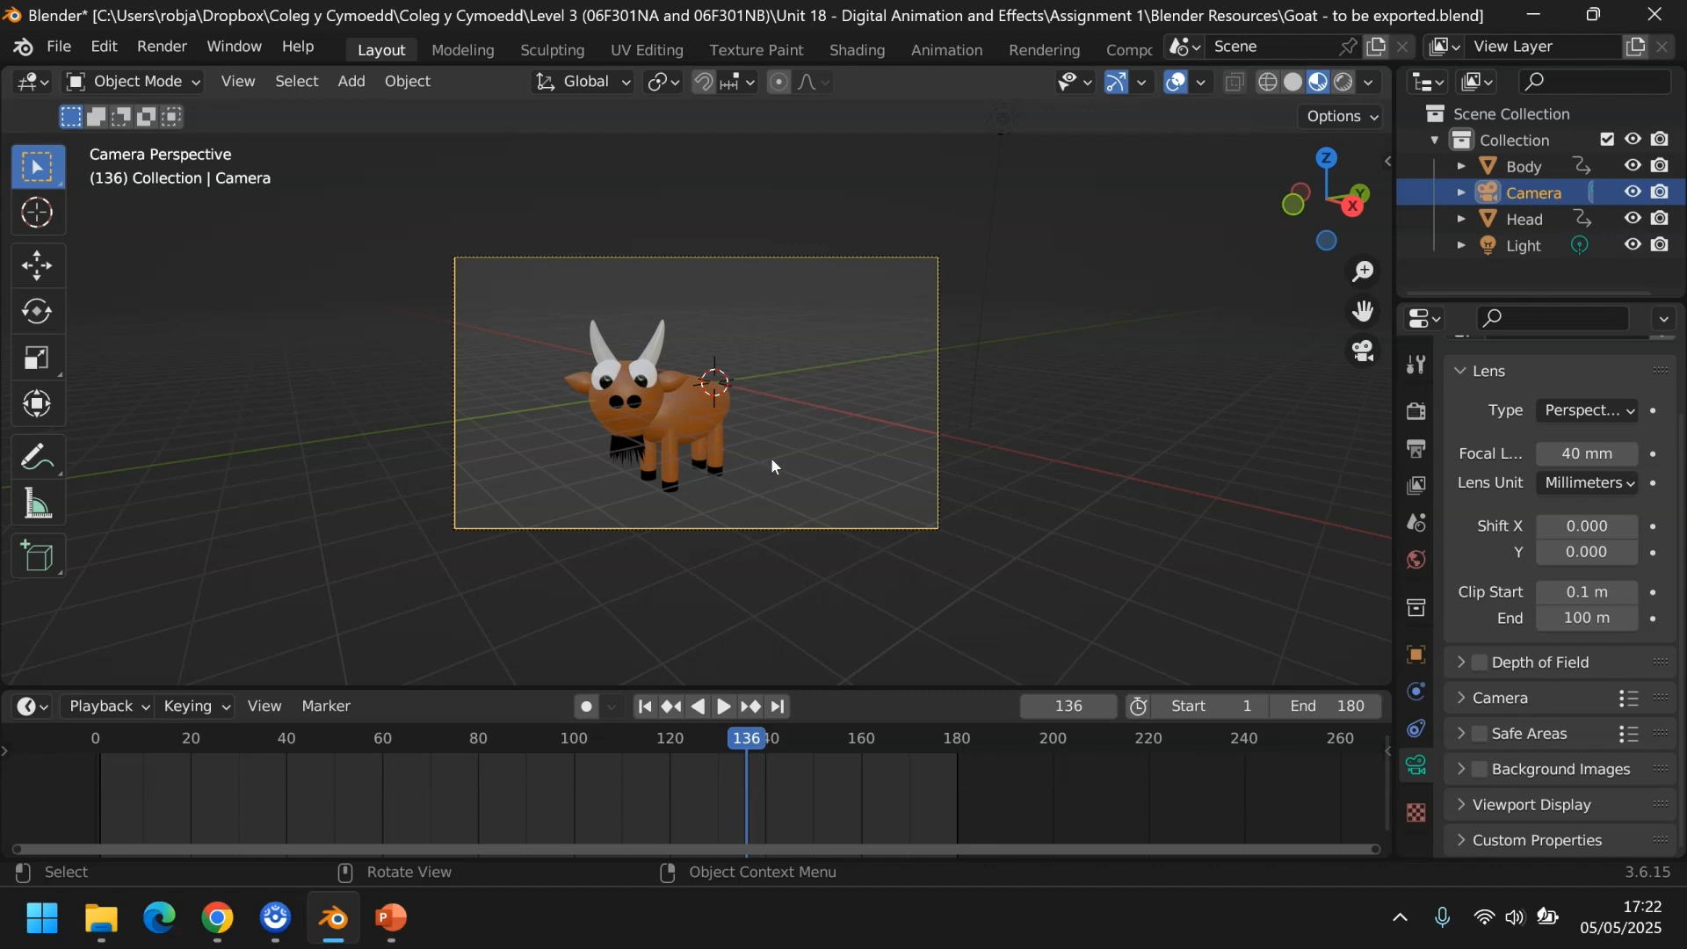
Try the camera's horizontal lens shift in both directions, including -0.030, and return Shift X to 0.000
{"action": "left_click", "coordinate": [1630, 526]}
{"action": "left_click", "coordinate": [1631, 526]}
{"action": "left_click", "coordinate": [1631, 526]}
{"action": "left_click", "coordinate": [1630, 526]}
{"action": "left_click", "coordinate": [1548, 527]}
{"action": "left_click", "coordinate": [1548, 527]}
{"action": "left_click", "coordinate": [1548, 527]}
{"action": "left_click", "coordinate": [1548, 527]}
{"action": "left_click", "coordinate": [1548, 528]}
{"action": "left_click", "coordinate": [1548, 528]}
{"action": "left_click", "coordinate": [1548, 527]}
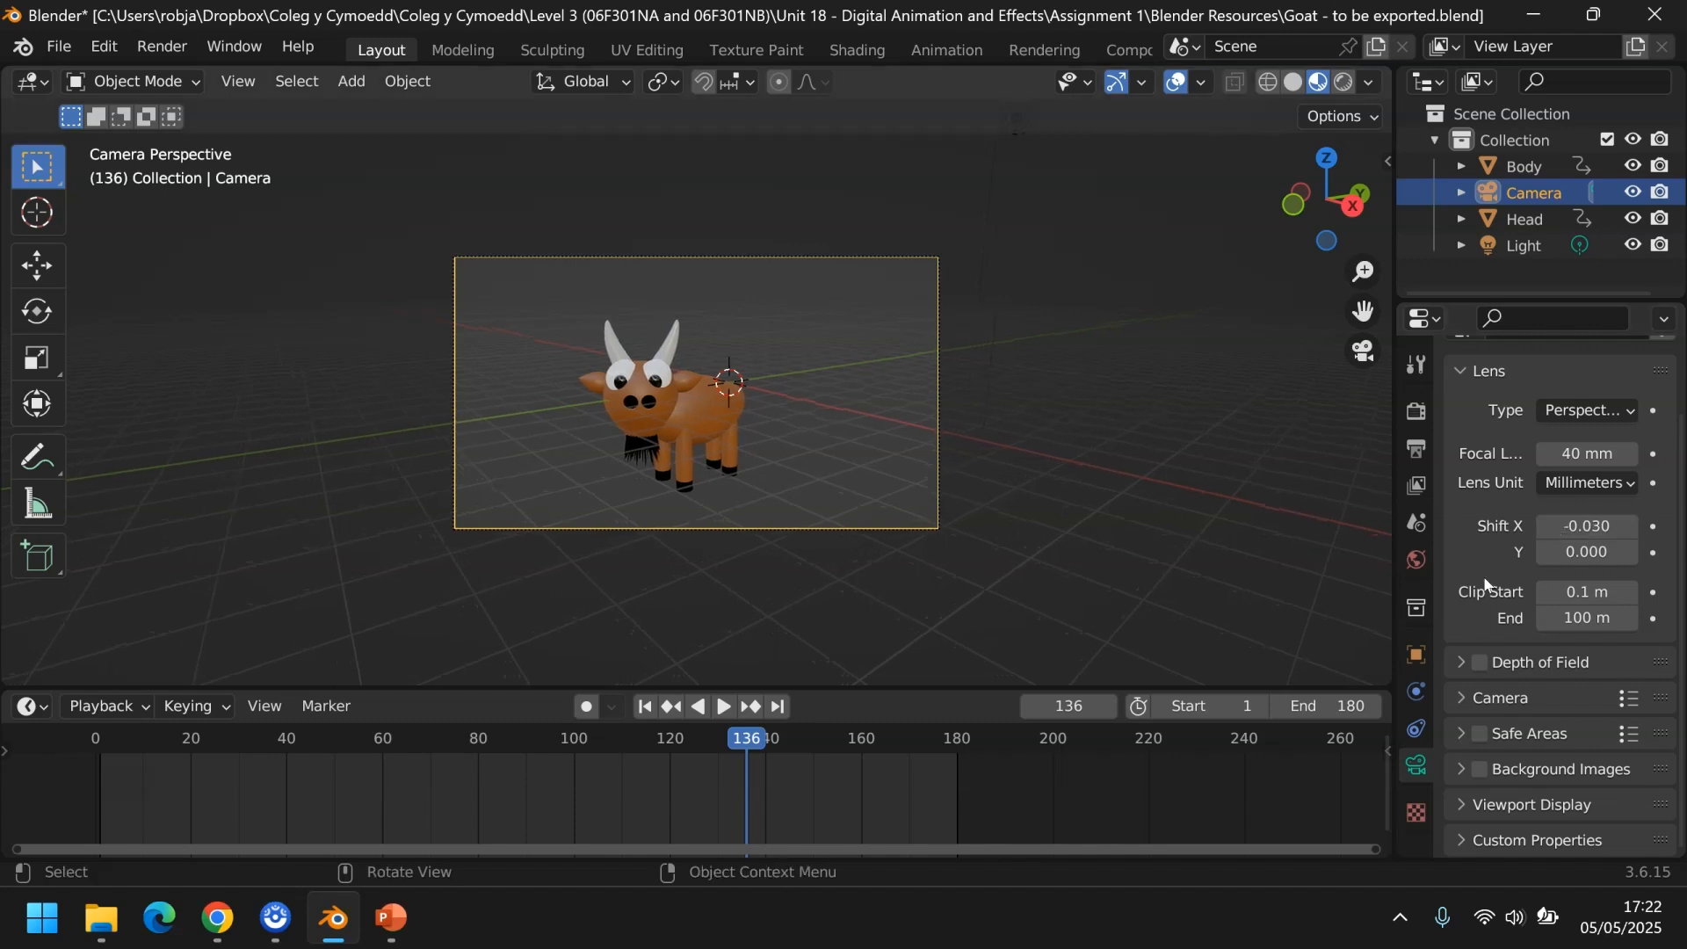
{"action": "left_click", "coordinate": [1631, 527]}
{"action": "left_click", "coordinate": [1631, 526]}
{"action": "left_click", "coordinate": [1632, 526]}
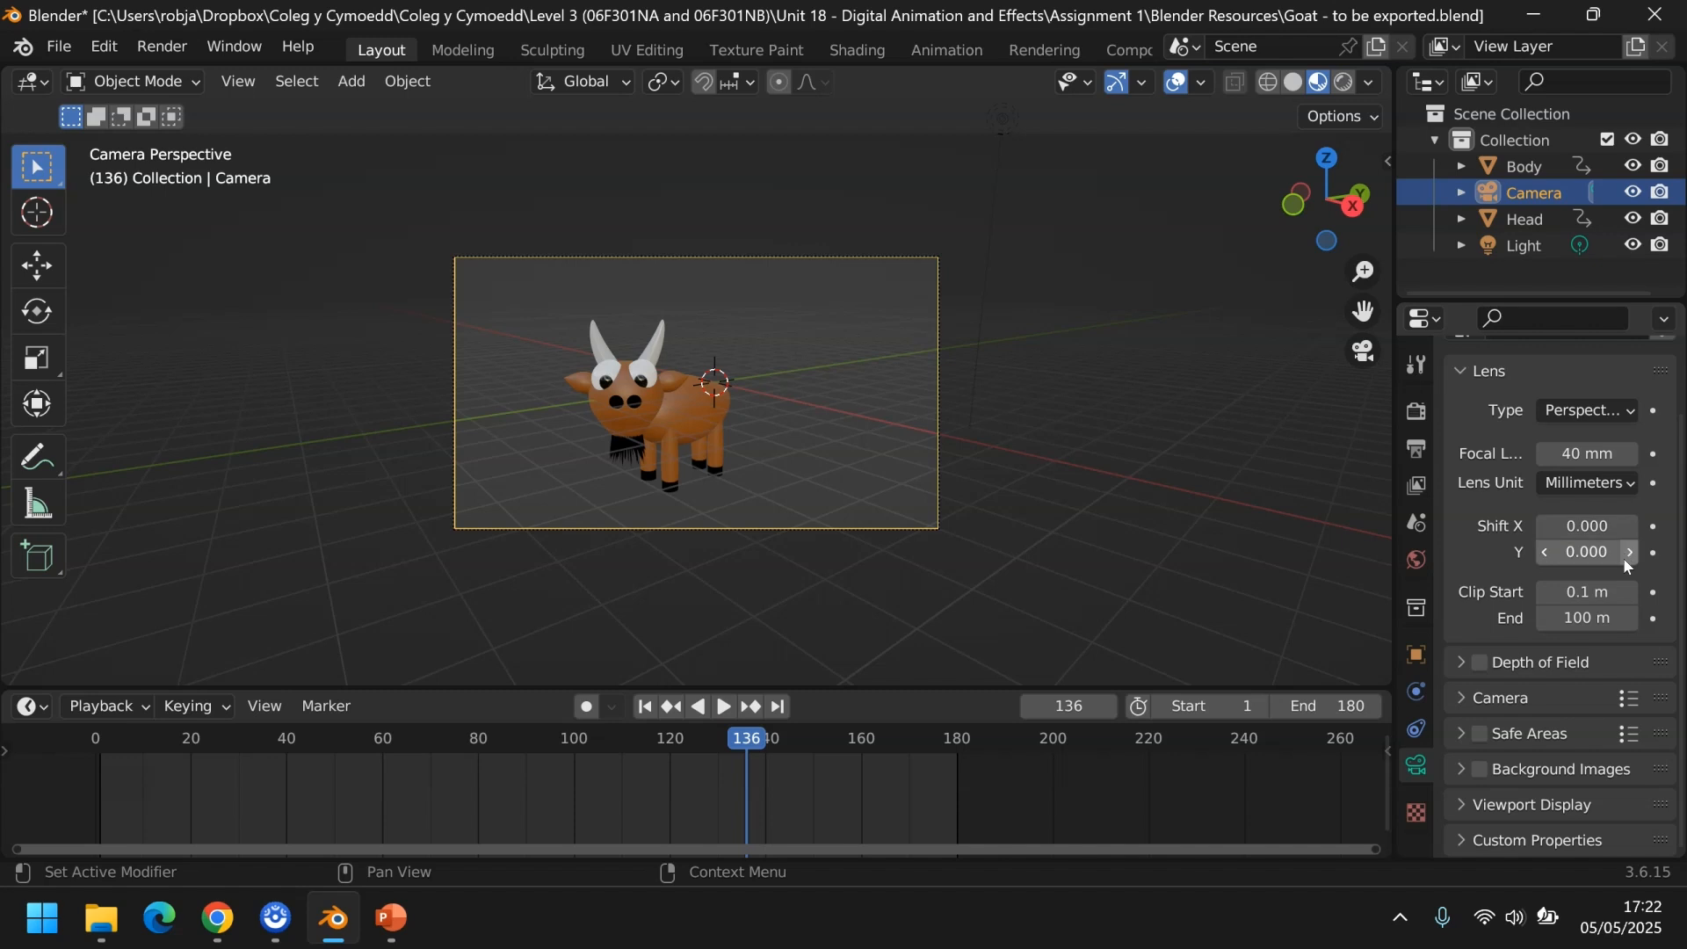
Try a vertical lens shift of 0.030 on the camera and return Shift Y to 0.000
{"action": "left_click", "coordinate": [1631, 552]}
{"action": "left_click", "coordinate": [1630, 553]}
{"action": "left_click", "coordinate": [1630, 553]}
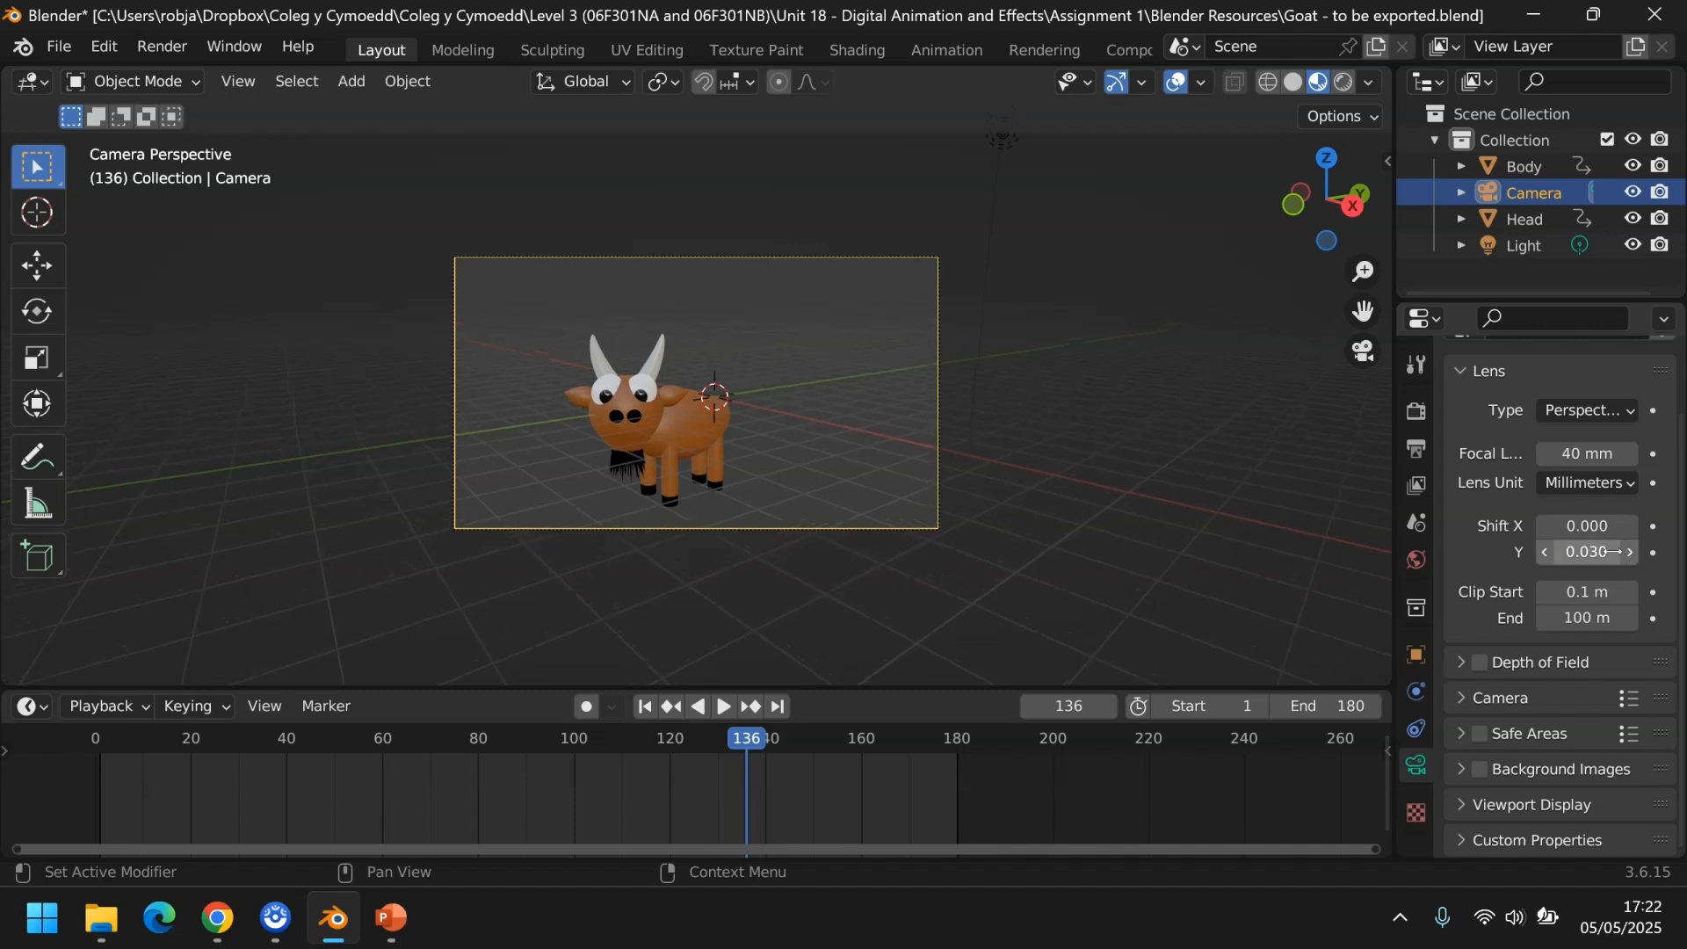
{"action": "left_click", "coordinate": [1545, 553]}
{"action": "left_click", "coordinate": [1544, 552]}
{"action": "left_click", "coordinate": [1545, 553]}
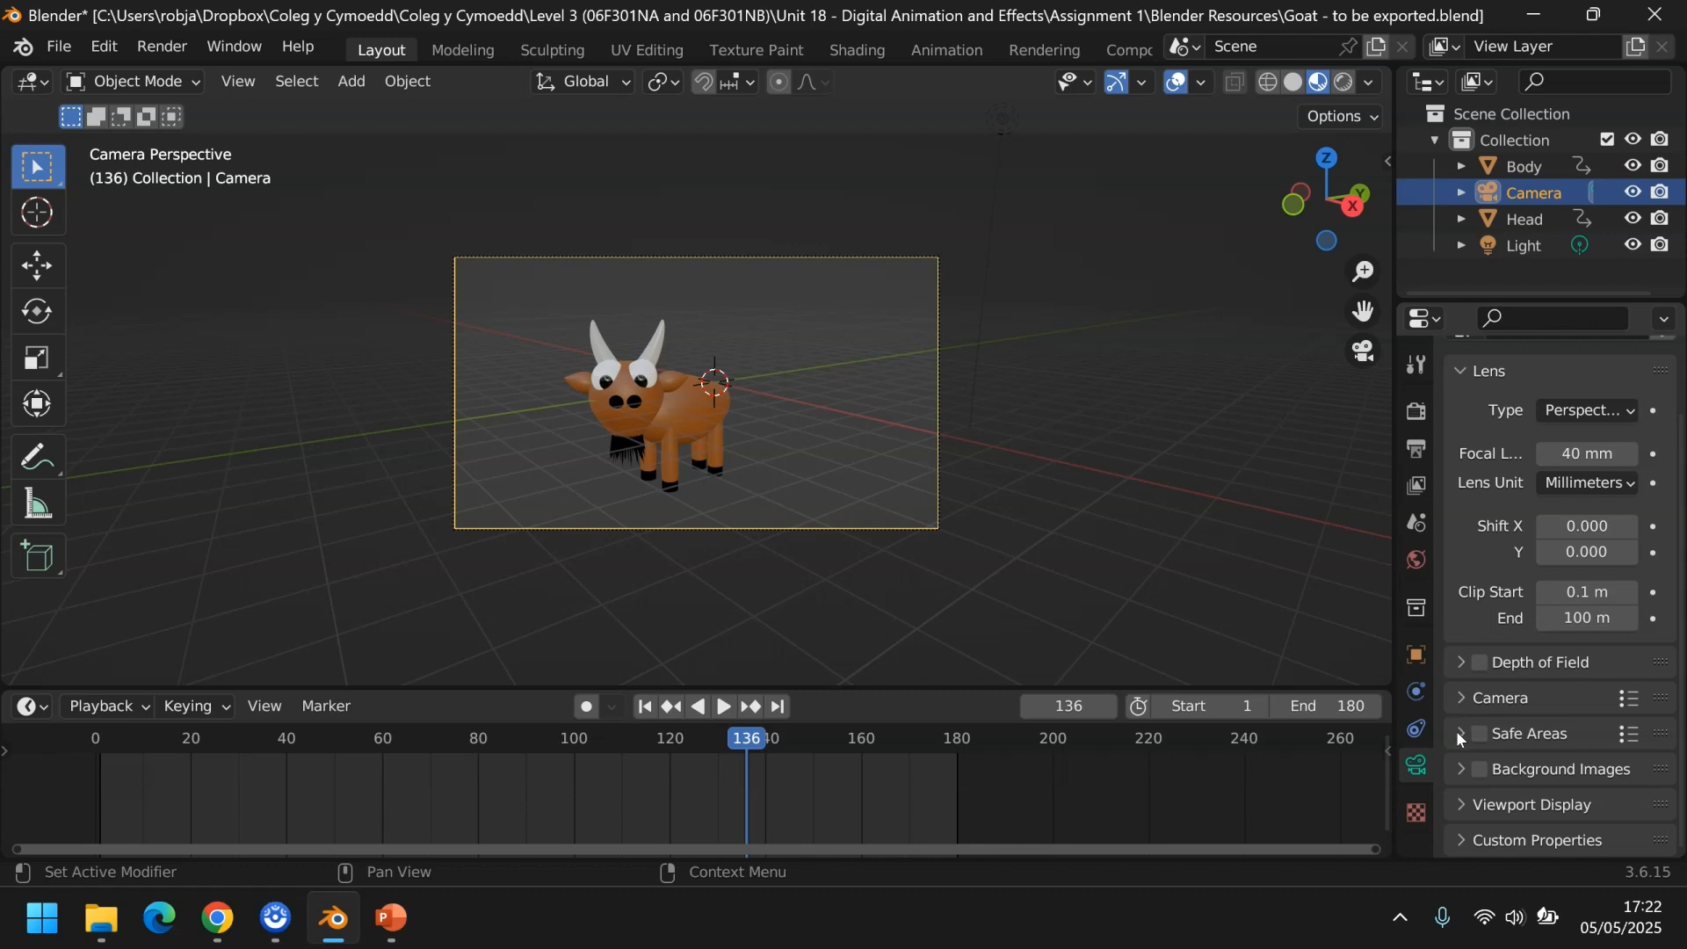
{"action": "left_click", "coordinate": [1459, 772]}
{"action": "left_click", "coordinate": [1459, 772]}
{"action": "left_click", "coordinate": [1460, 804]}
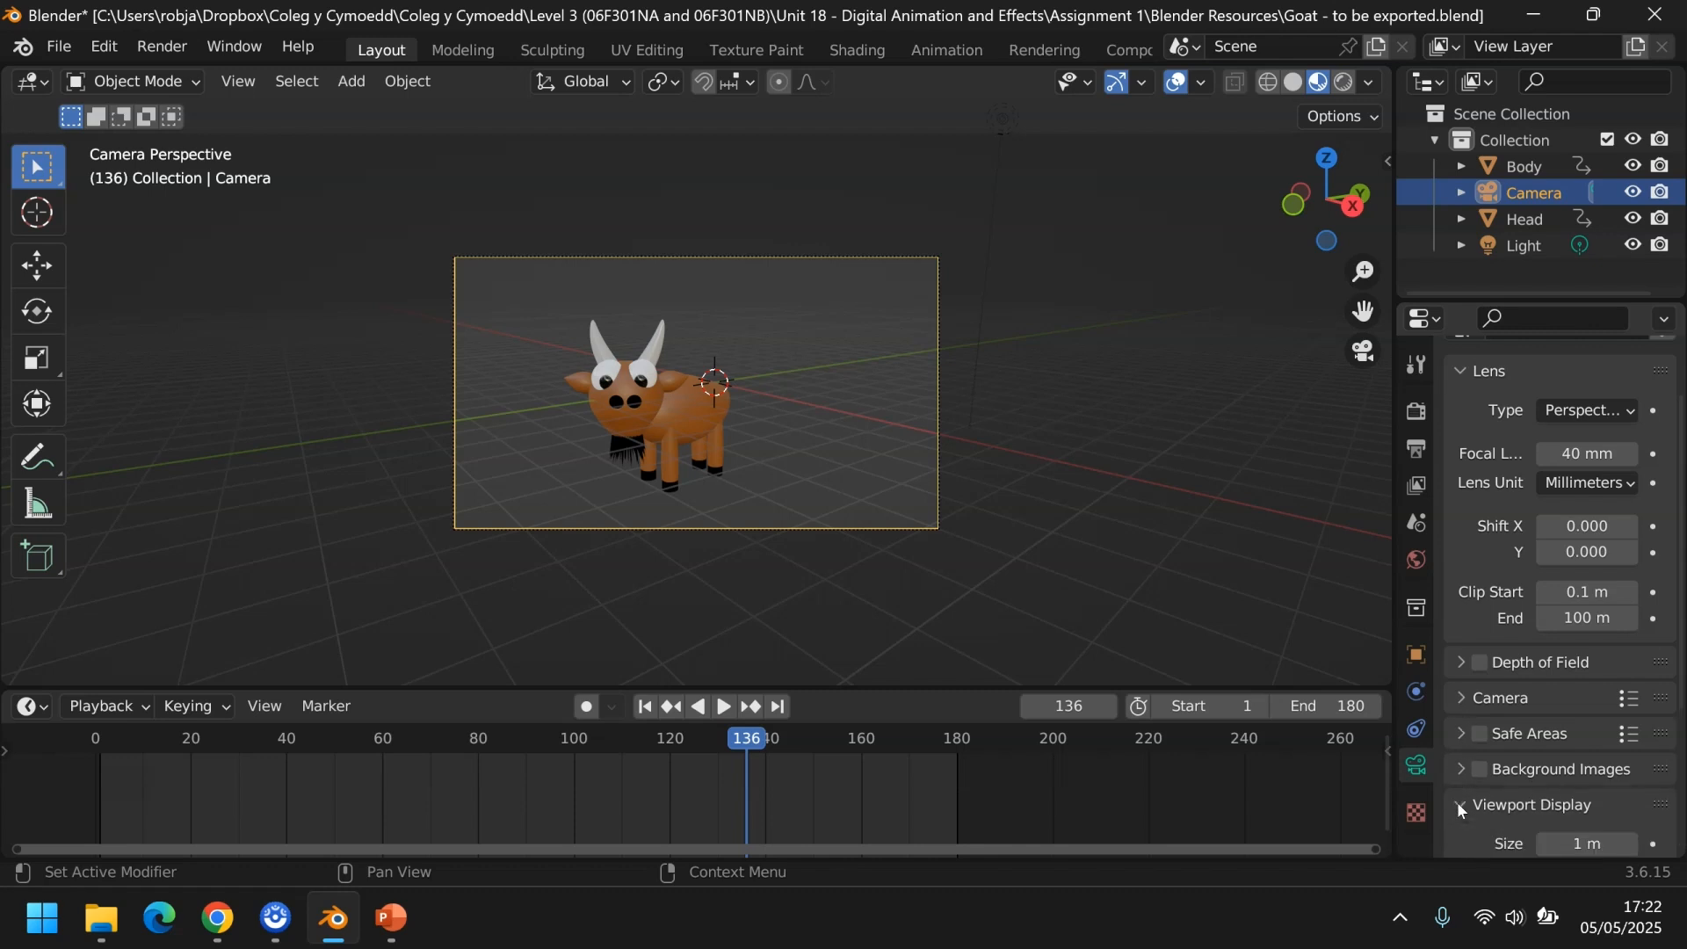
{"action": "left_click", "coordinate": [1460, 698]}
{"action": "left_click", "coordinate": [1460, 699]}
Try the Panoramic lens type on the camera and return it to Perspective
{"action": "left_click", "coordinate": [1626, 409]}
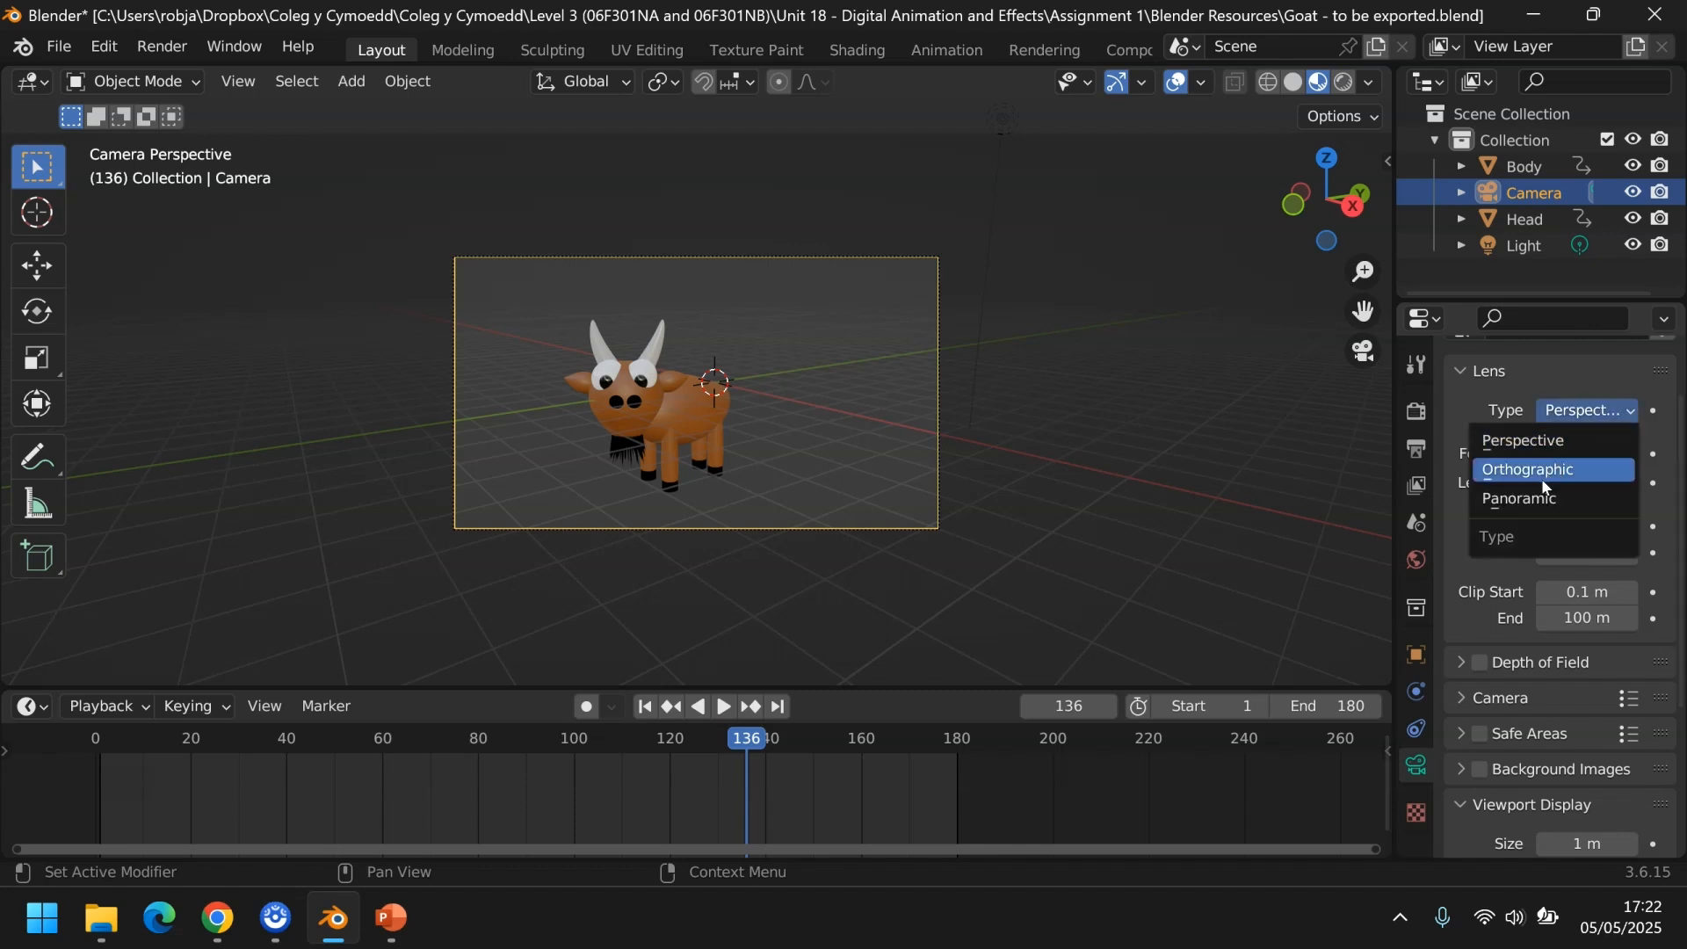
{"action": "left_click", "coordinate": [1532, 498]}
{"action": "left_click", "coordinate": [1602, 410]}
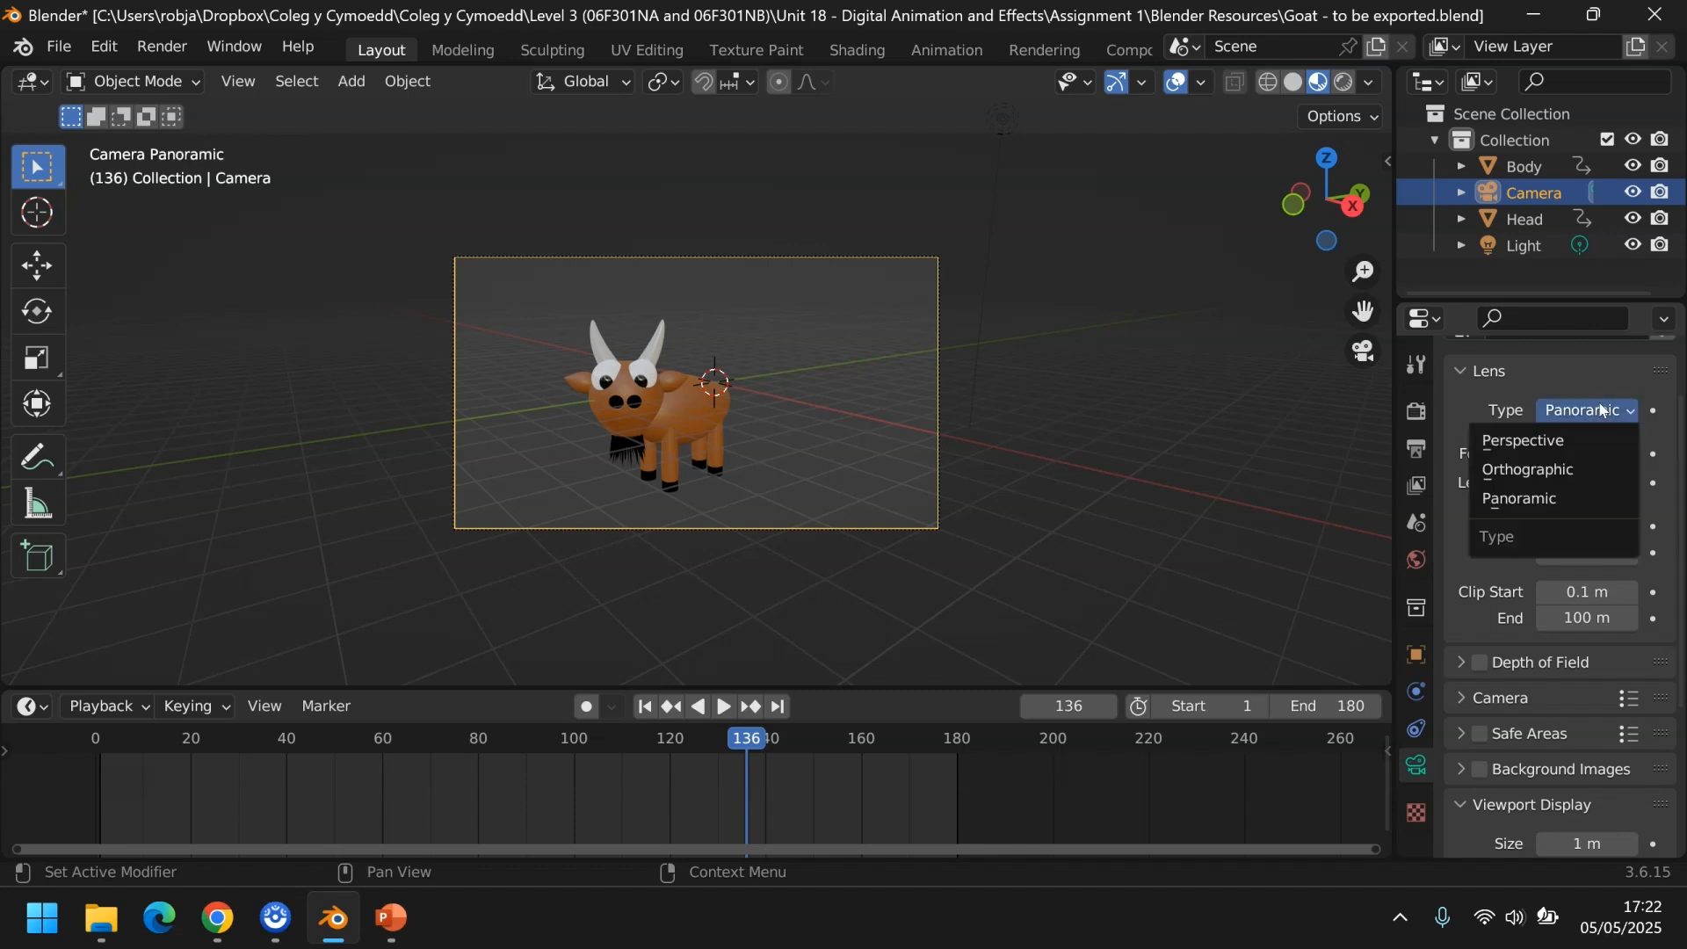
{"action": "left_click", "coordinate": [1547, 439]}
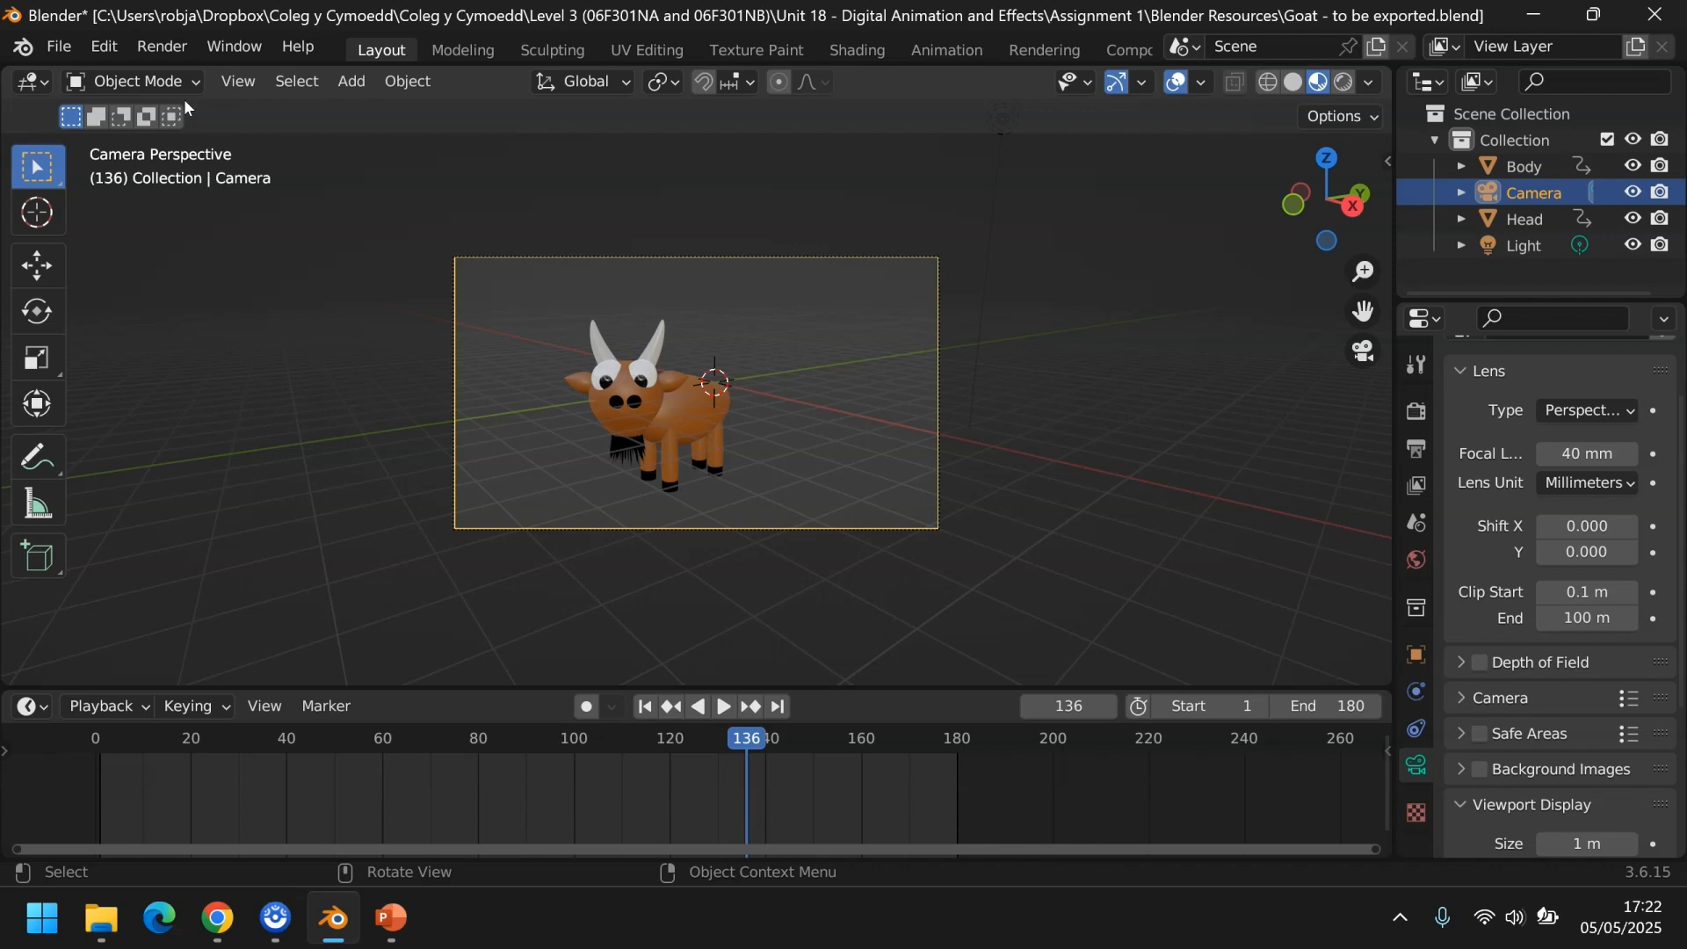
Render the full goat animation to video and minimise the render window
{"action": "left_click", "coordinate": [170, 53]}
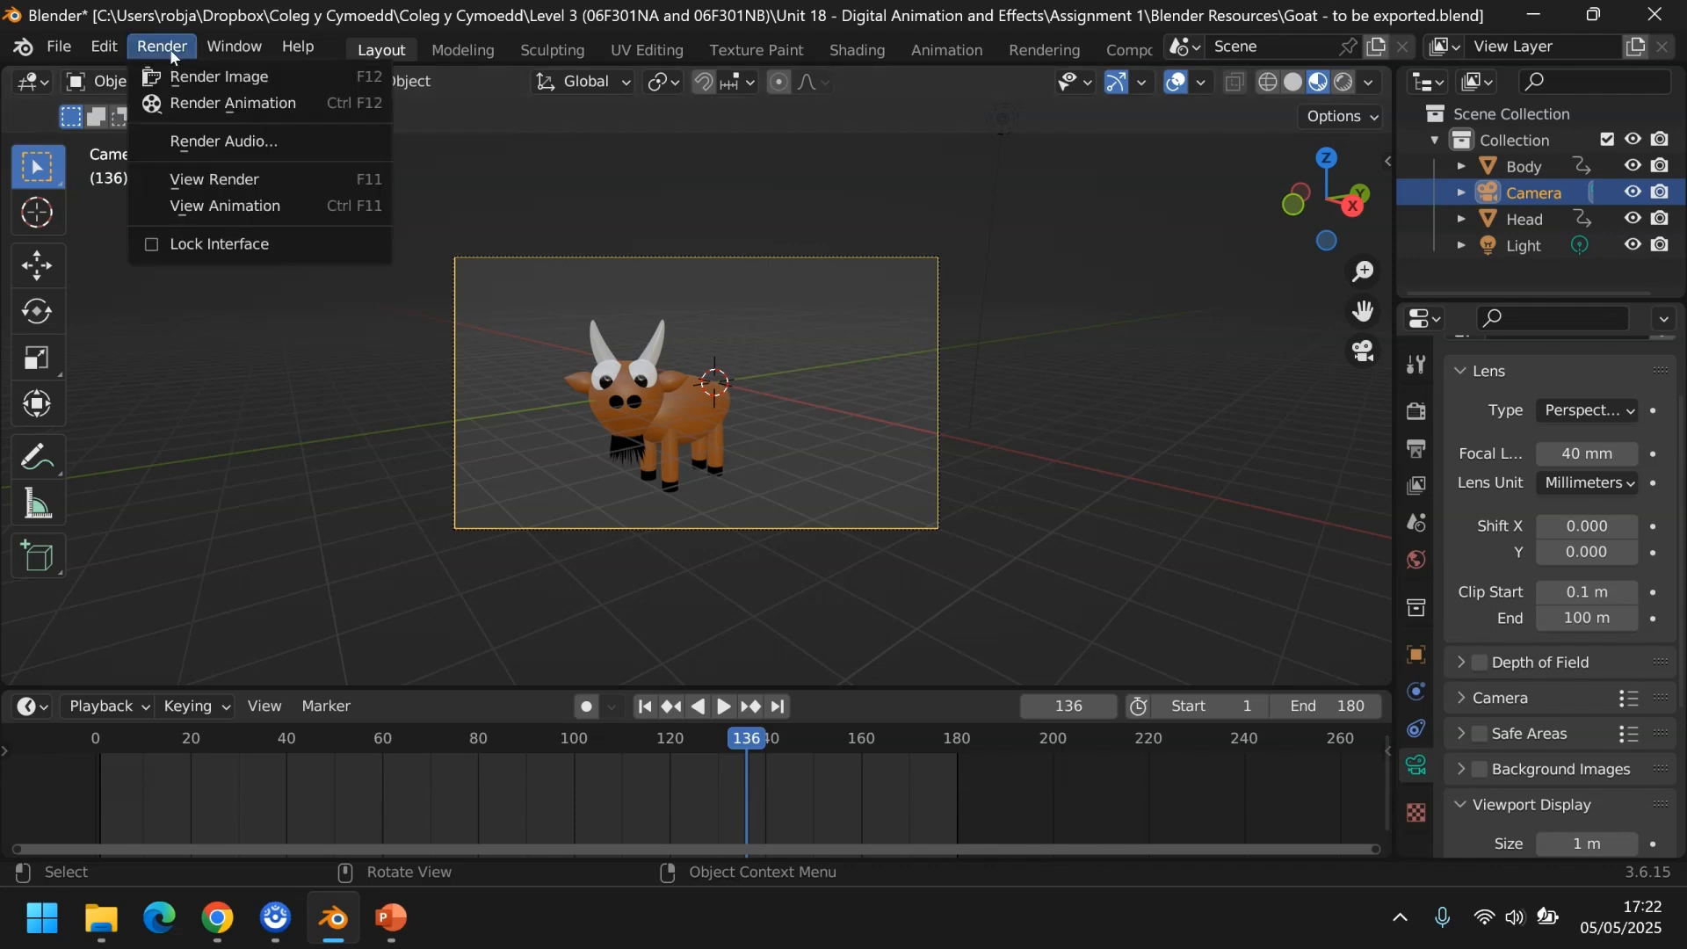
{"action": "left_click", "coordinate": [197, 103]}
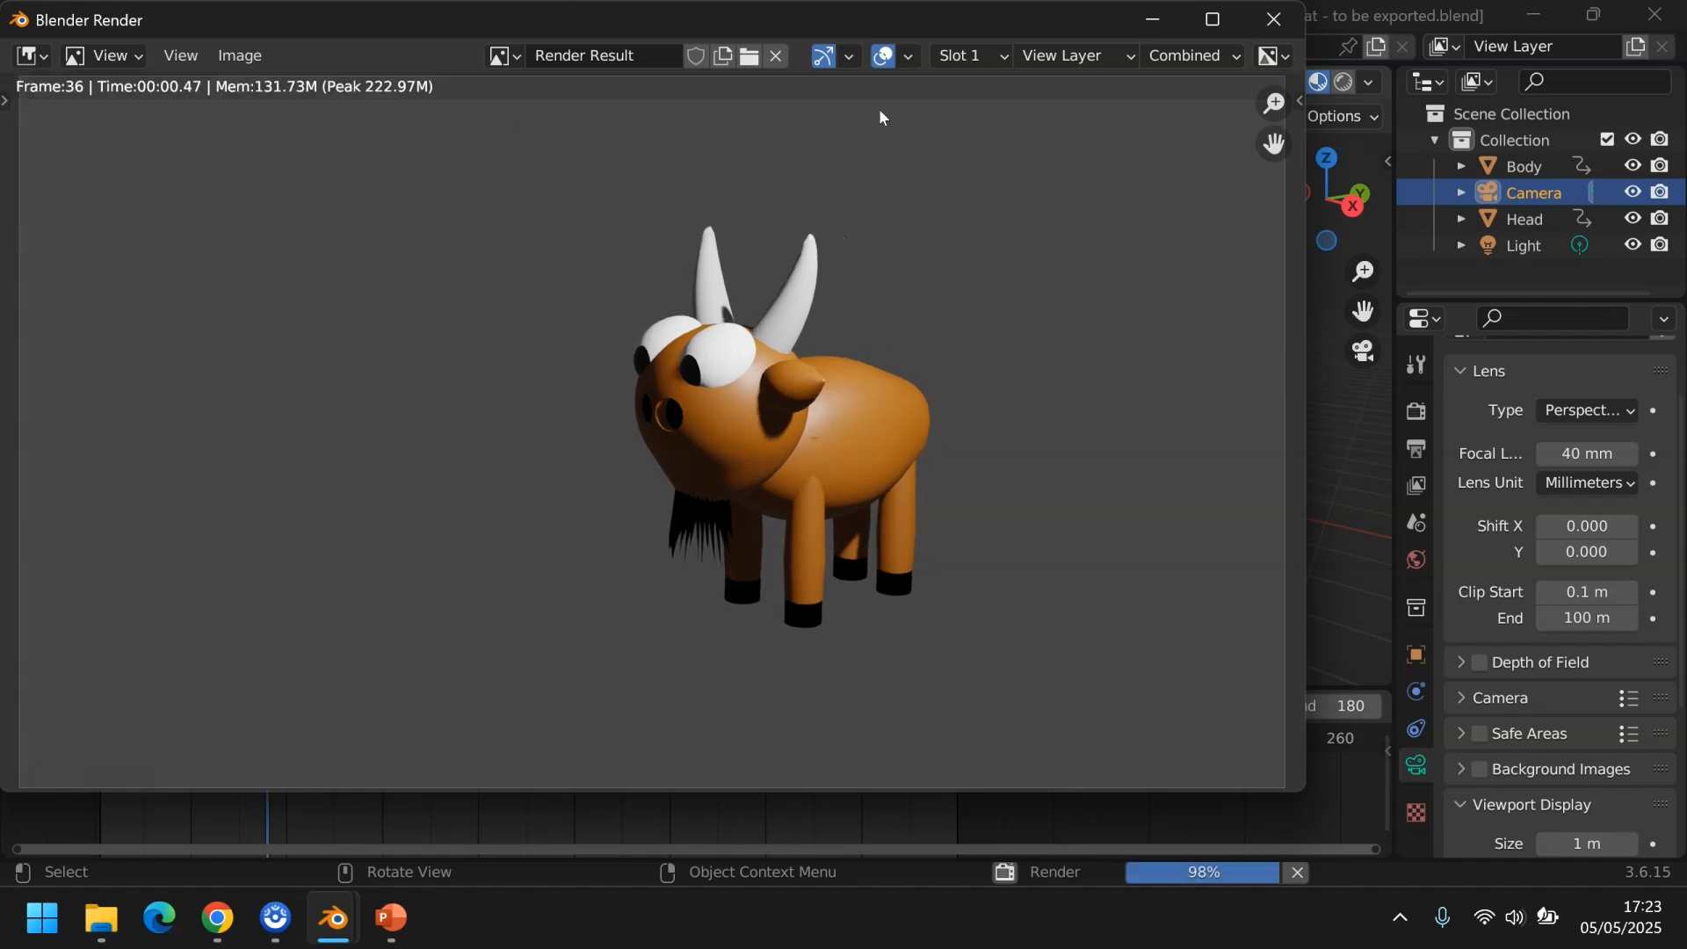
{"action": "left_click", "coordinate": [1151, 26]}
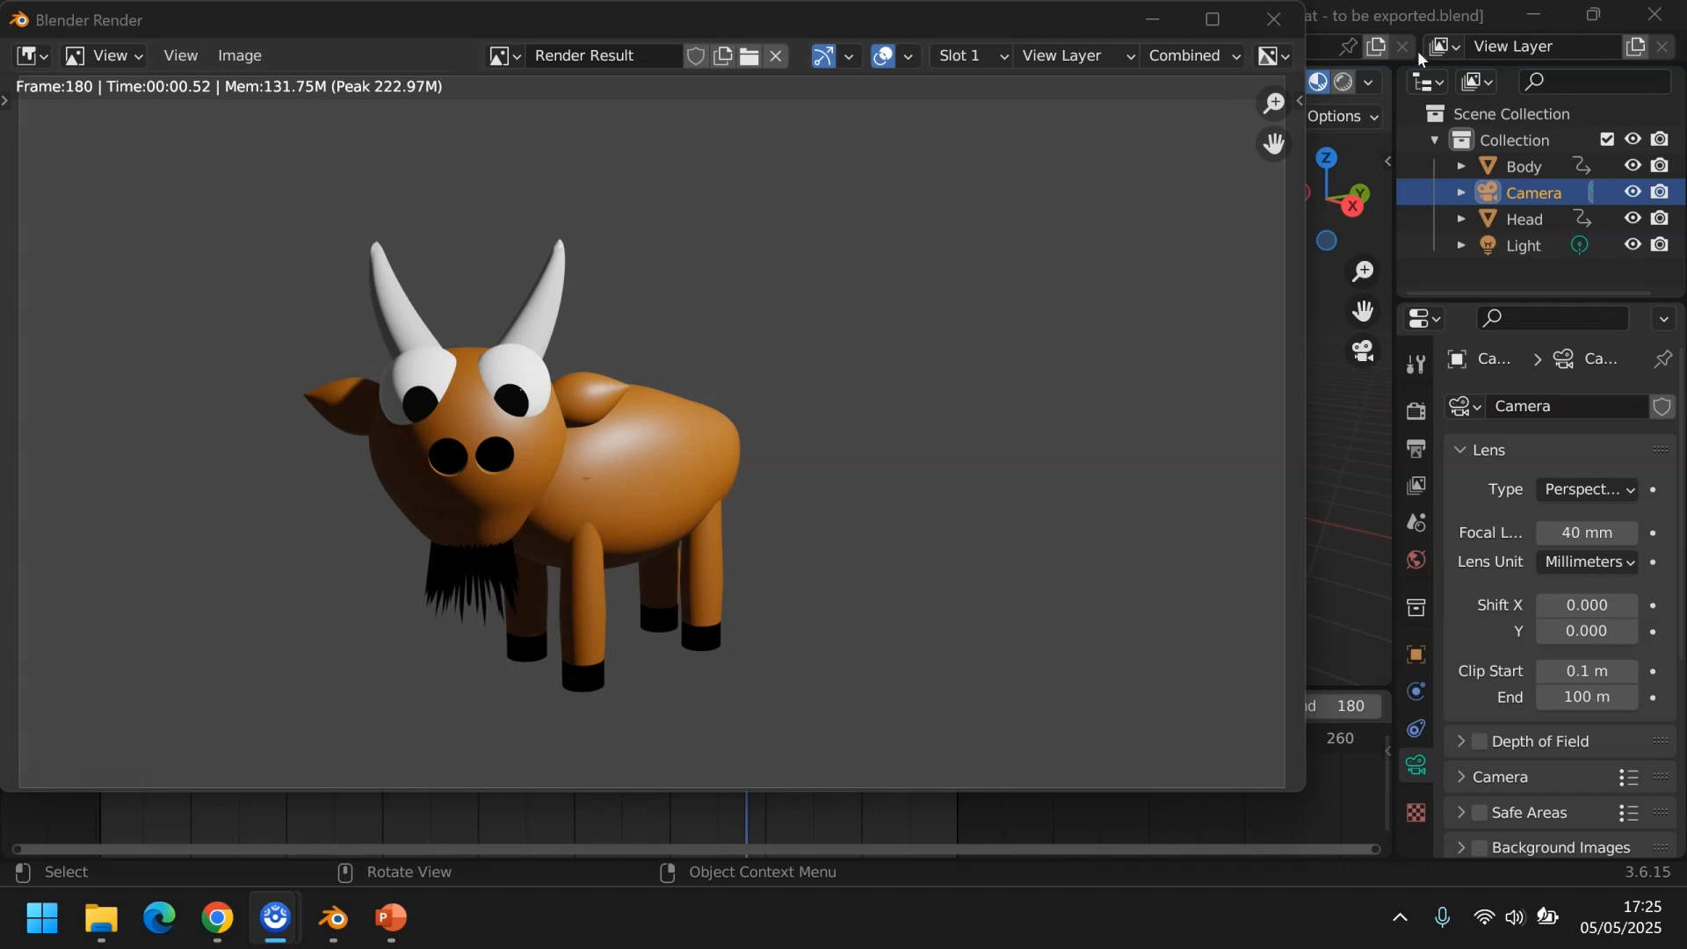
Play the exported video 0001-0180 from the desktop in Media Player with Repeat All on, and close the player
{"action": "left_click", "coordinate": [1508, 16]}
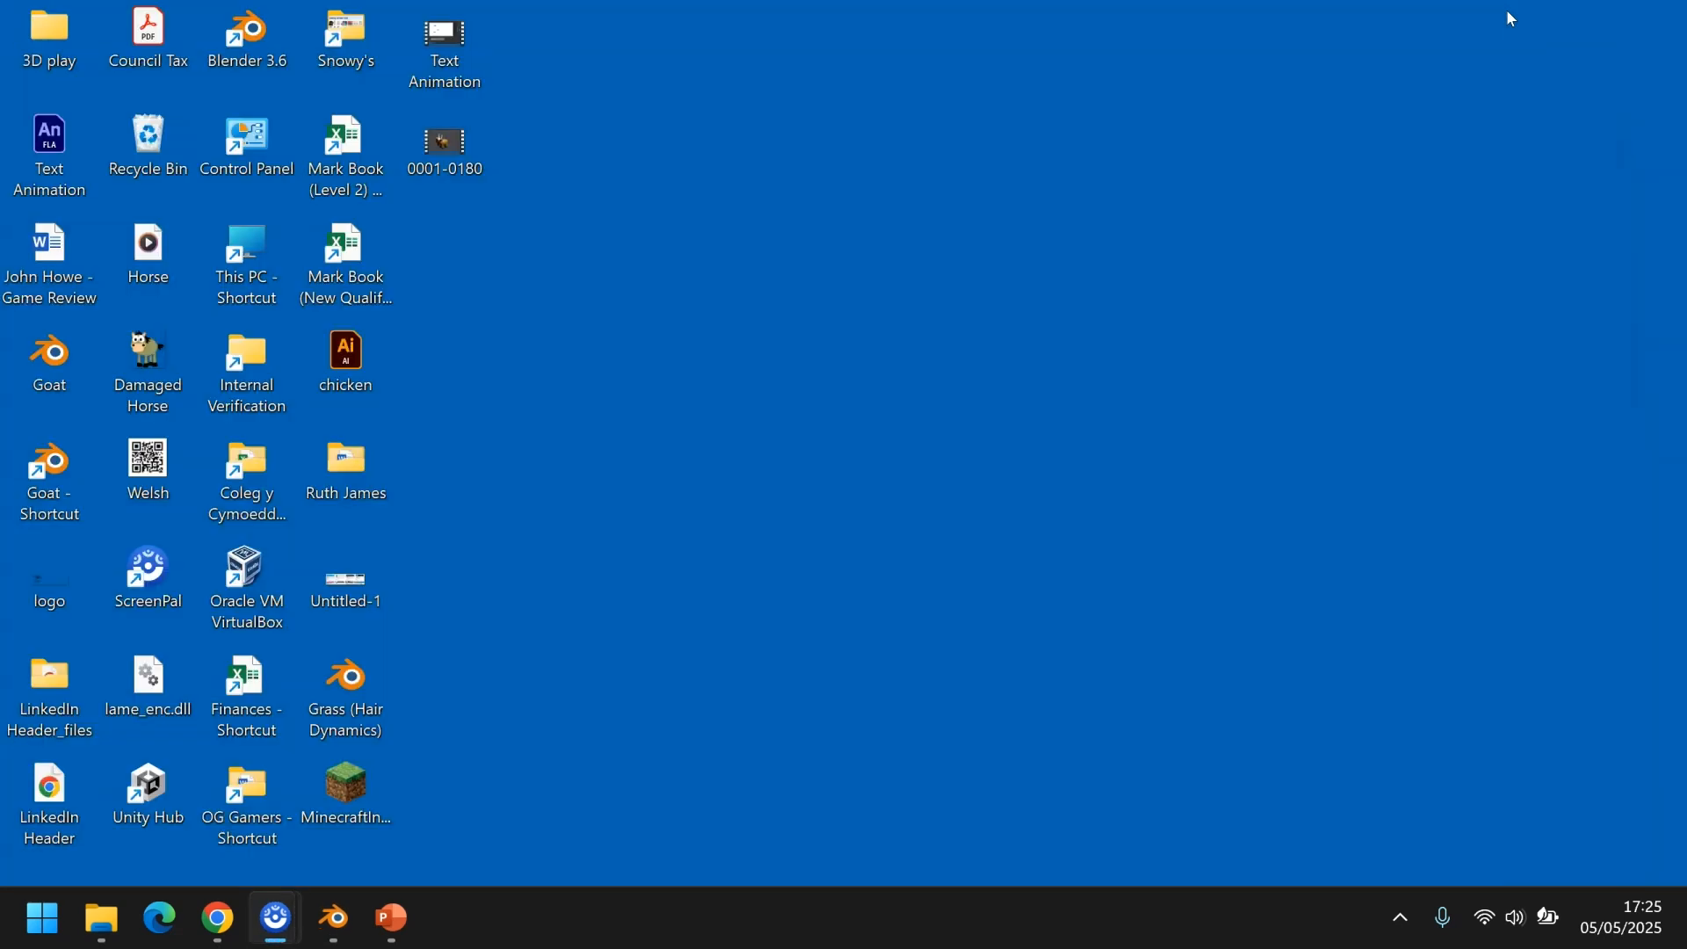
{"action": "double_click", "coordinate": [461, 163]}
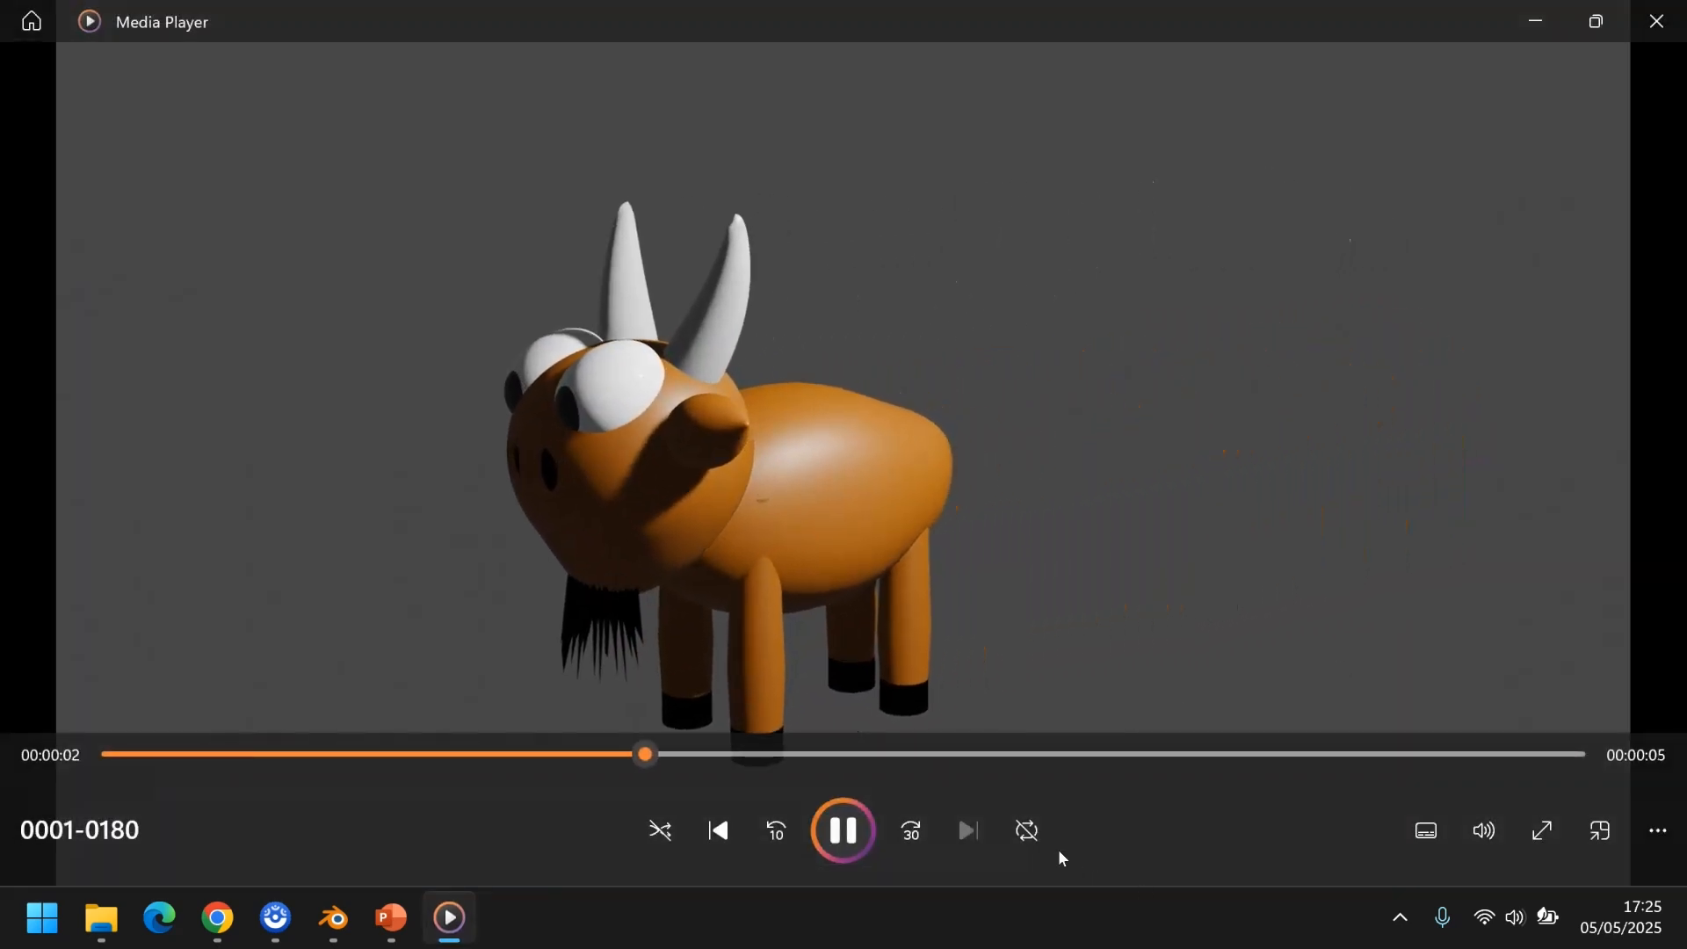
{"action": "left_click", "coordinate": [1038, 842]}
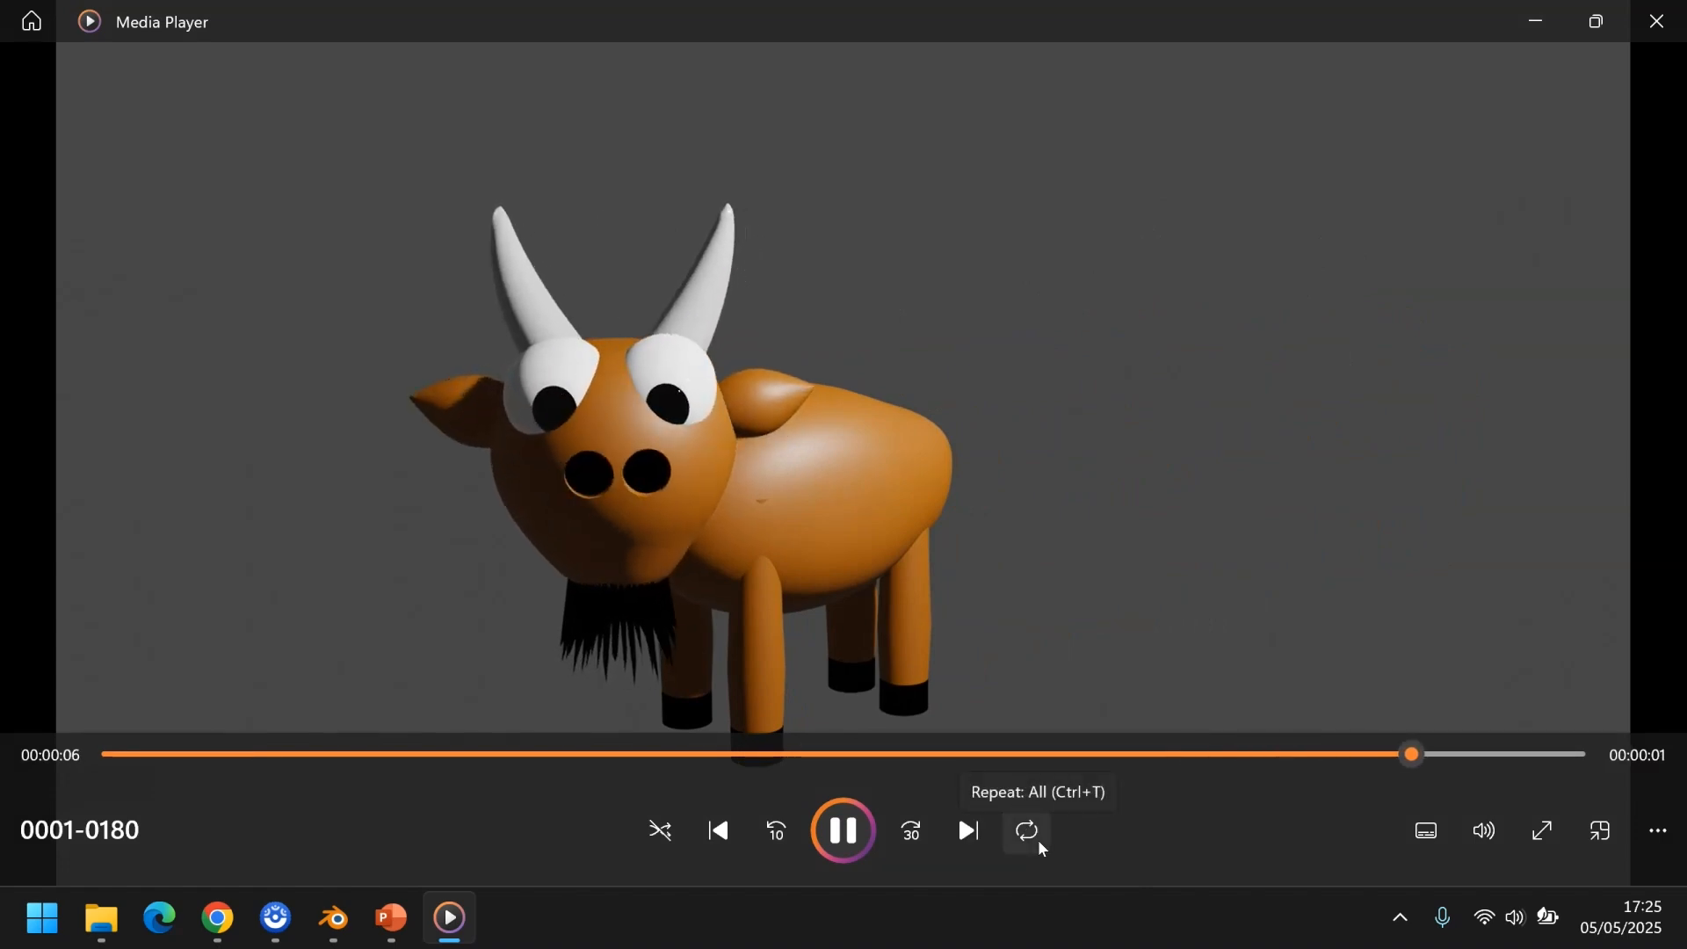
{"action": "left_click", "coordinate": [1656, 21]}
Close the minimised render window and switch back to the main Blender window
{"action": "left_click", "coordinate": [334, 918]}
{"action": "mouse_move", "coordinate": [563, 728]}
{"action": "left_click", "coordinate": [580, 687]}
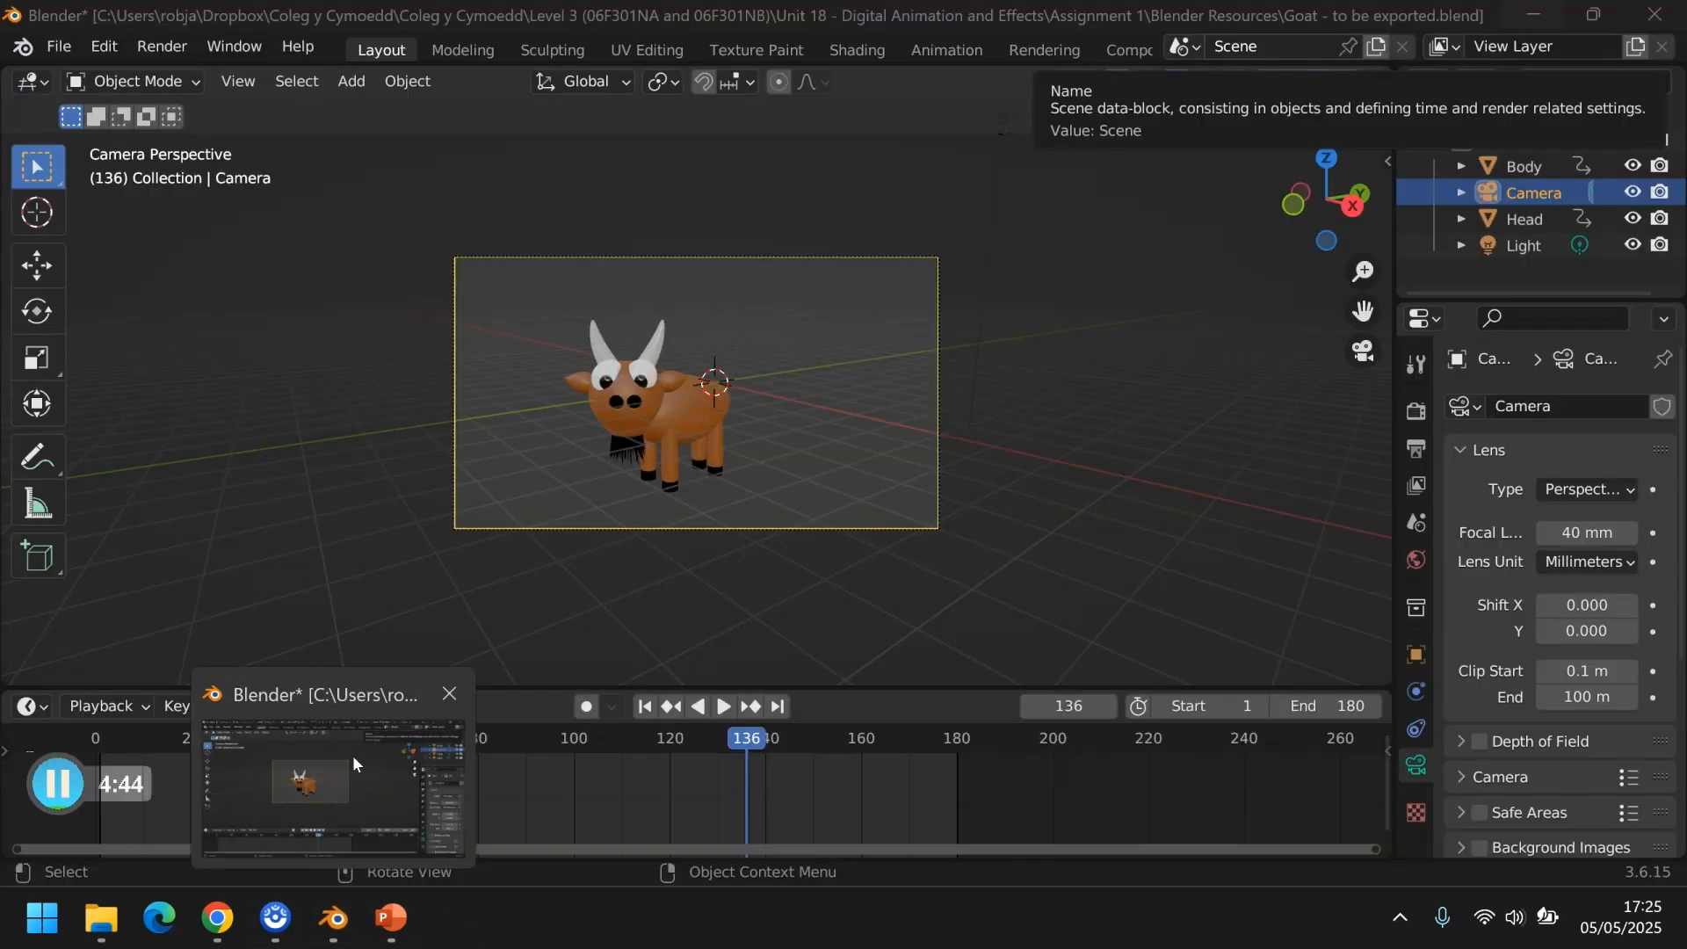
{"action": "left_click", "coordinate": [351, 756]}
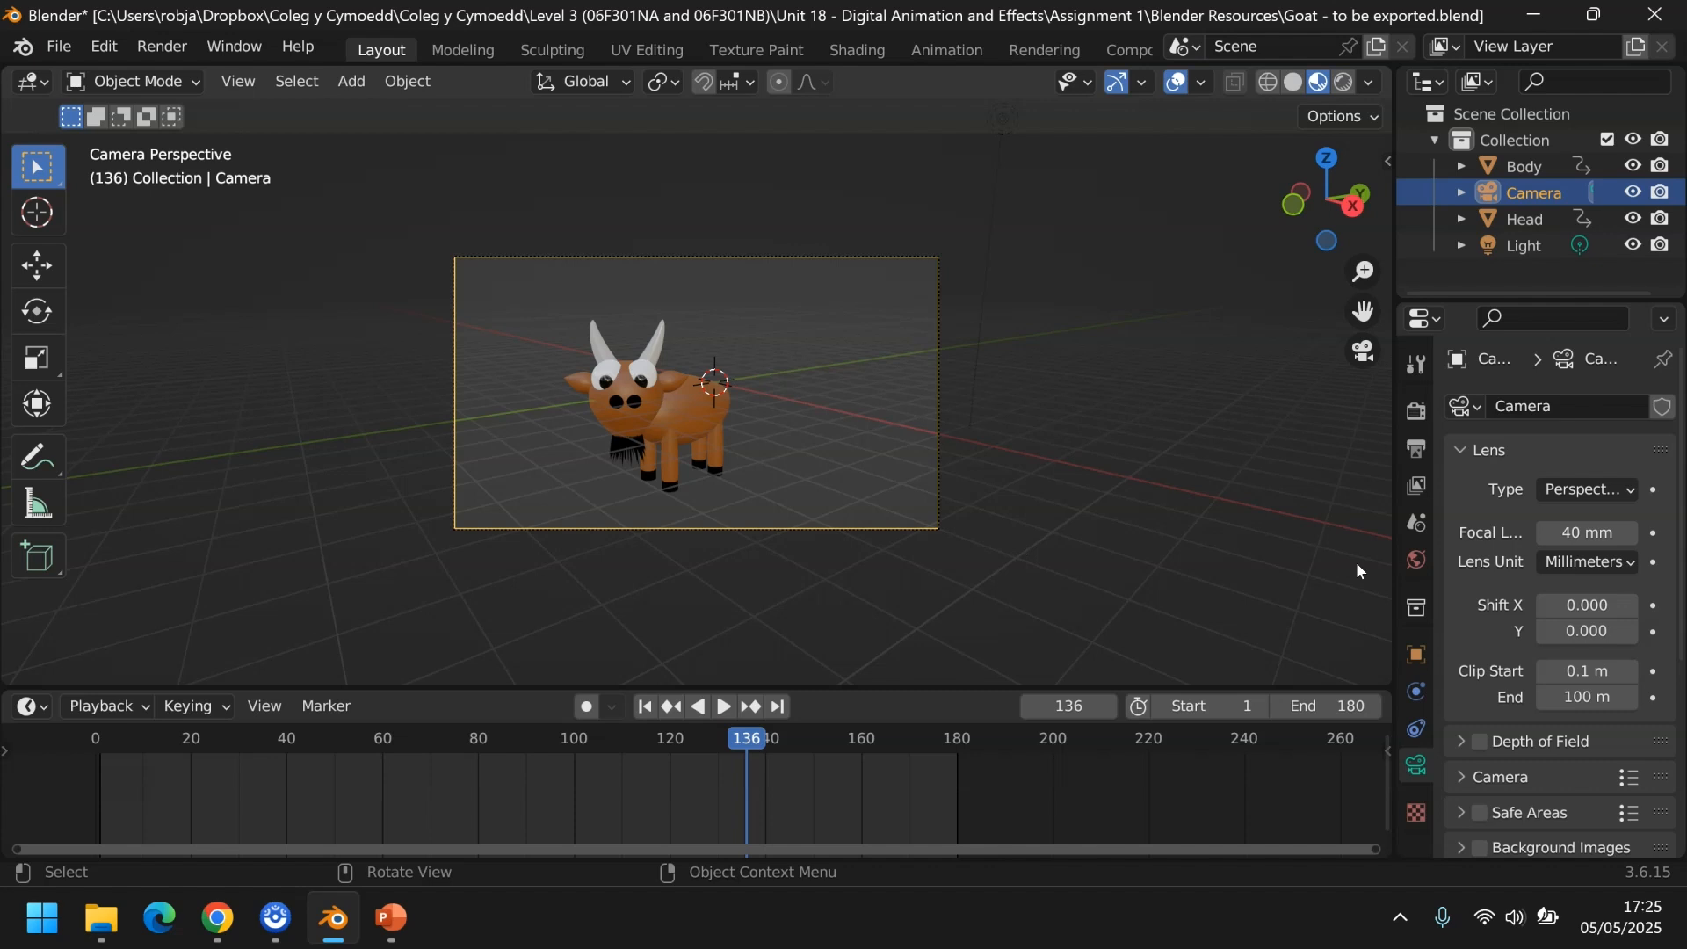
Change the goat scene's render engine from Eevee to Cycles
{"action": "left_click", "coordinate": [1416, 412]}
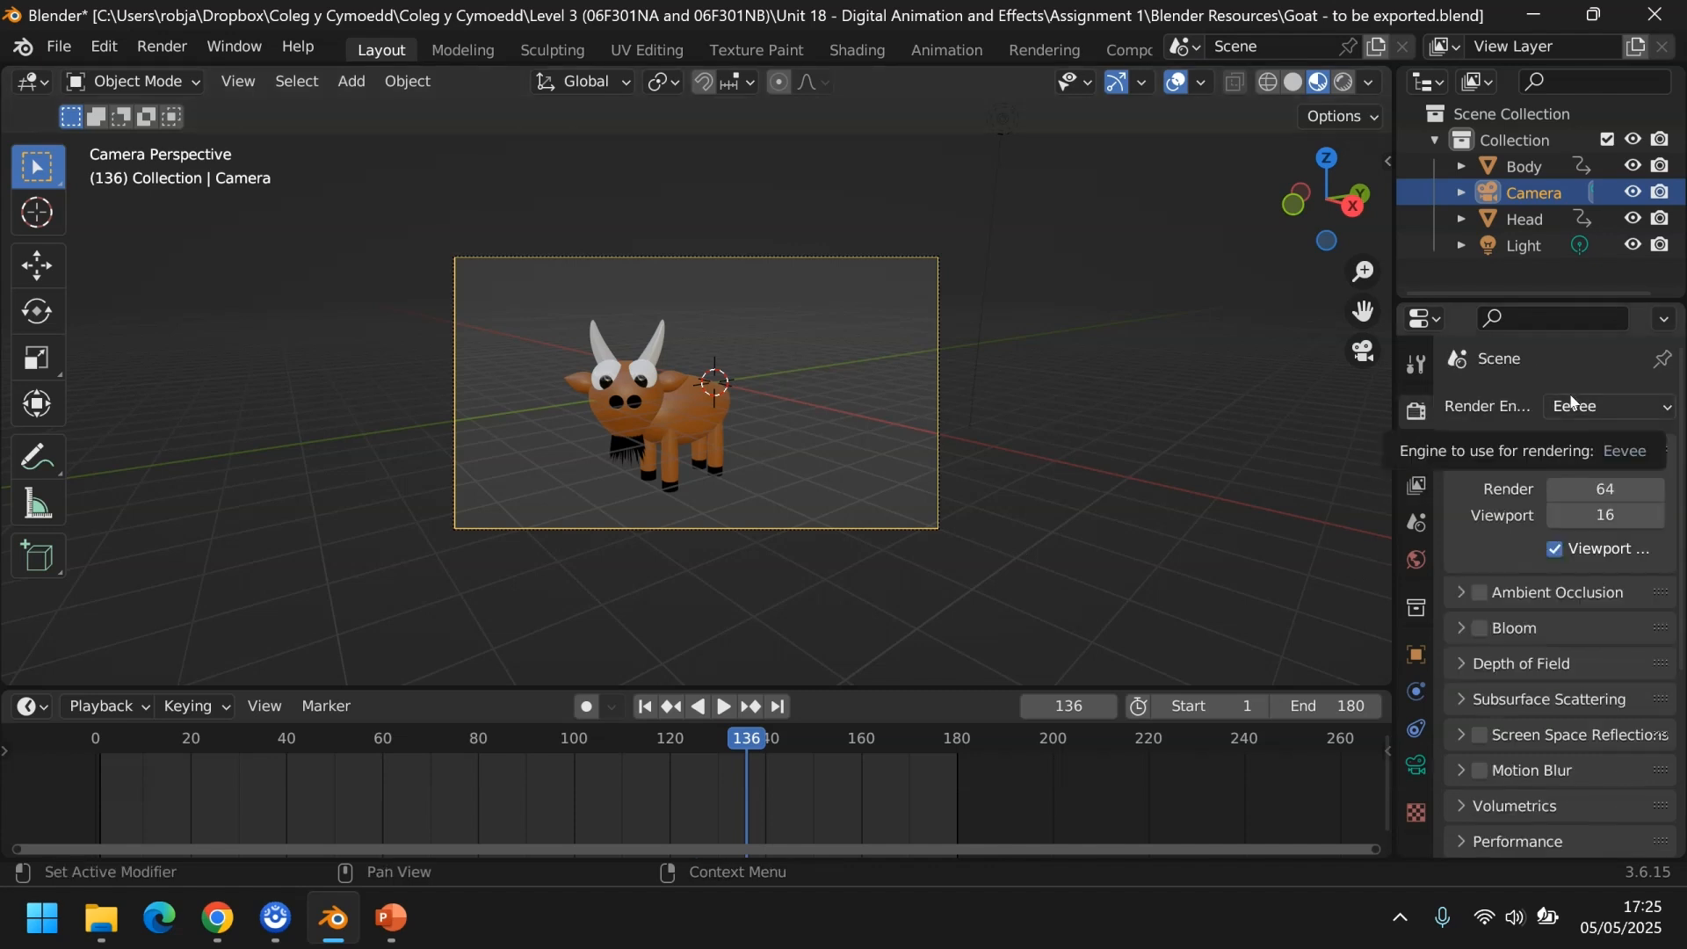
{"action": "left_click", "coordinate": [1669, 409]}
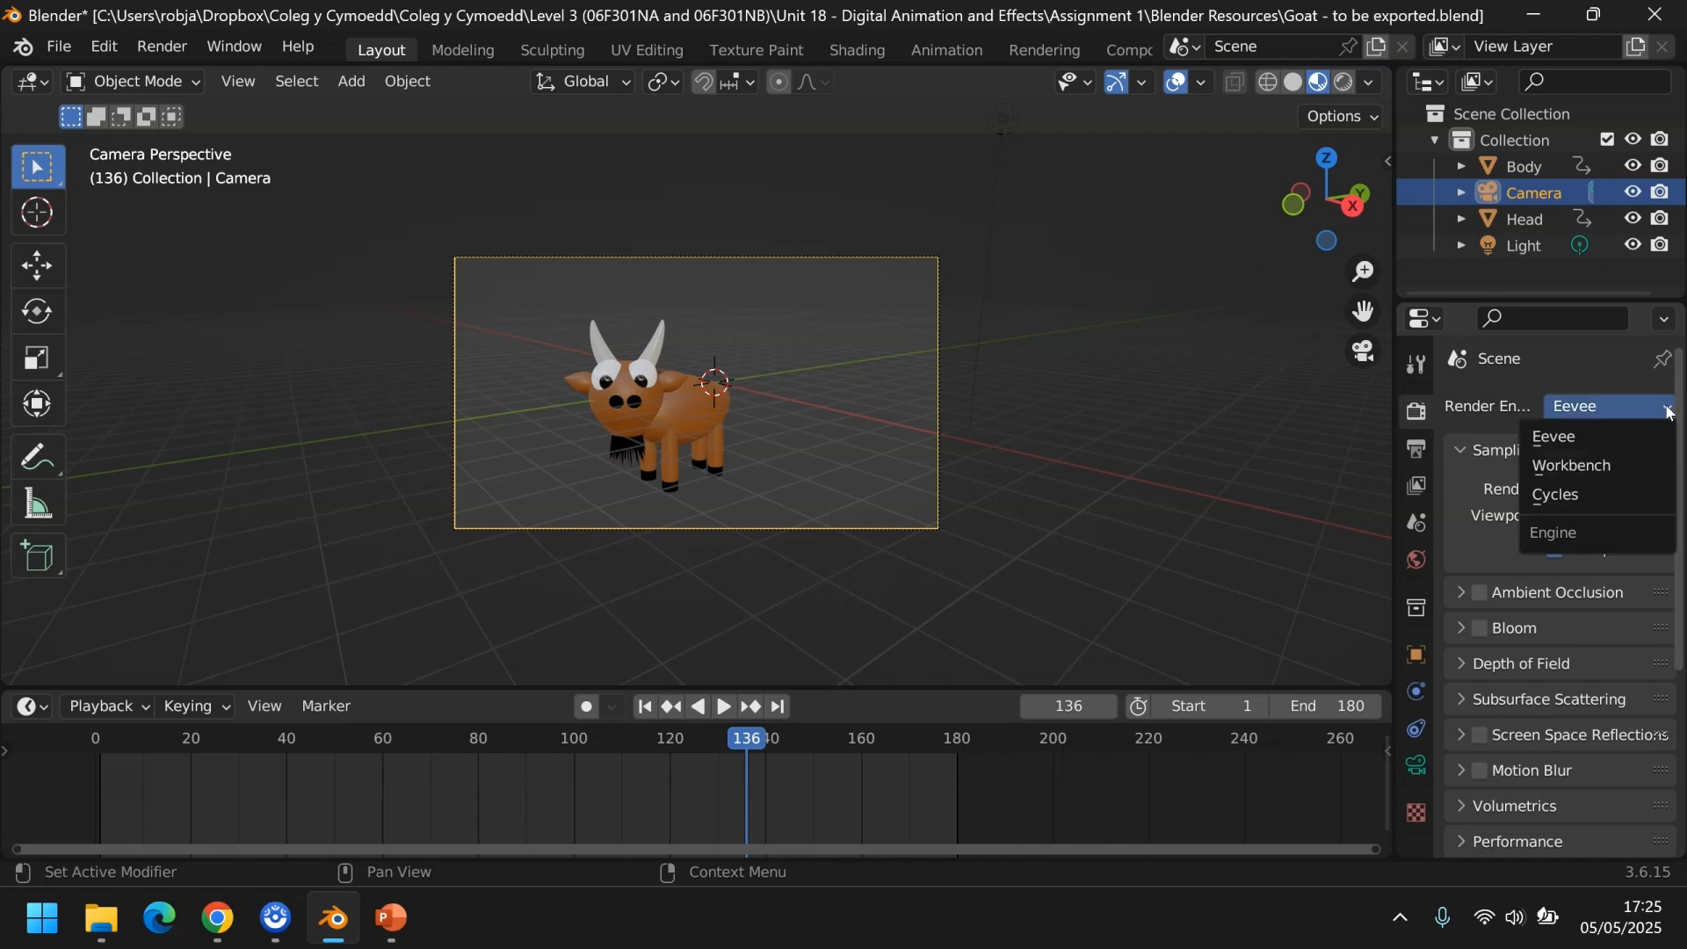
{"action": "left_click", "coordinate": [1562, 501]}
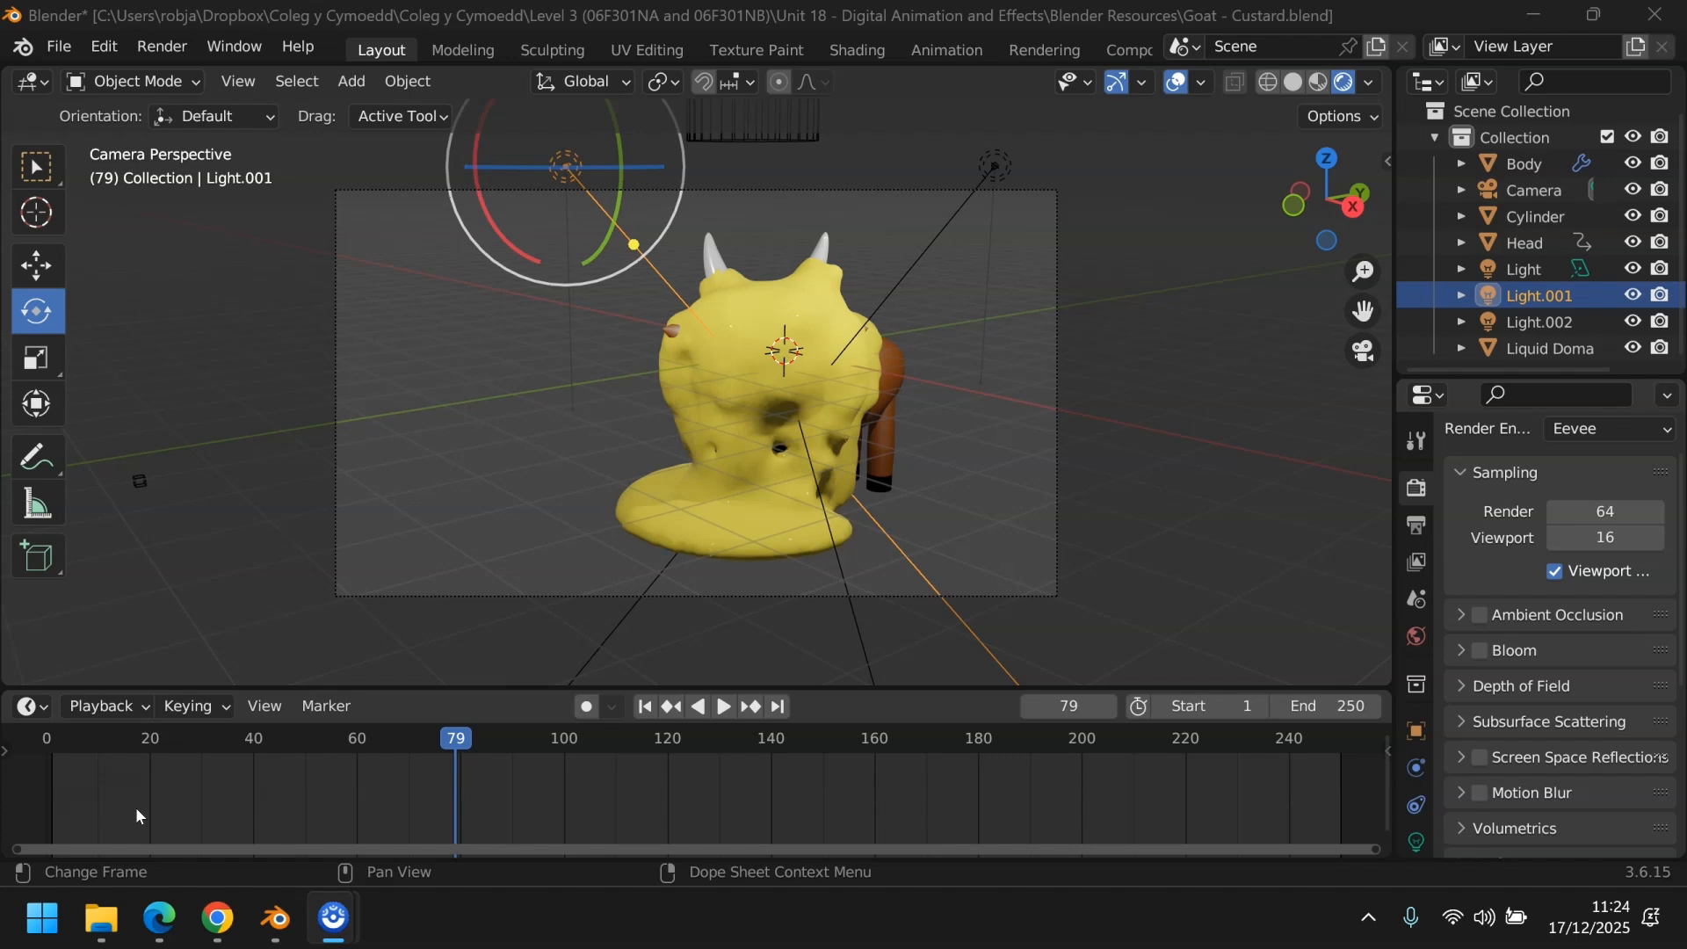
In the Goat - Custard scene, select Cycles as render engine and set the viewport samples to 128
{"action": "left_click", "coordinate": [1572, 437]}
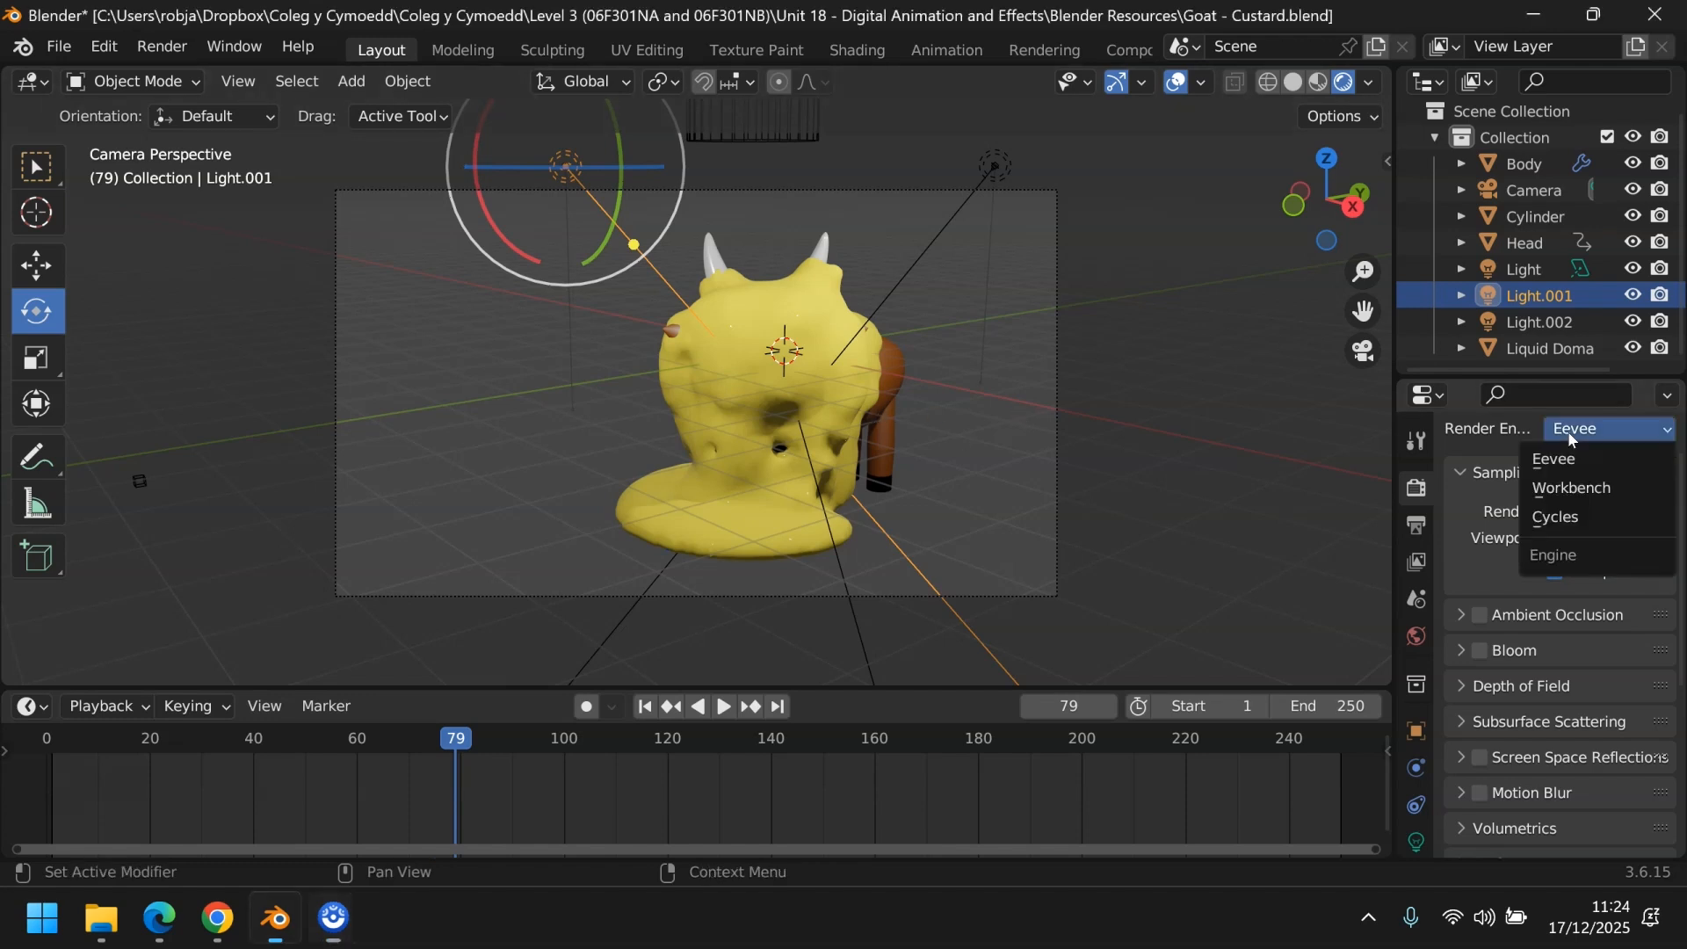
{"action": "left_click", "coordinate": [1560, 518]}
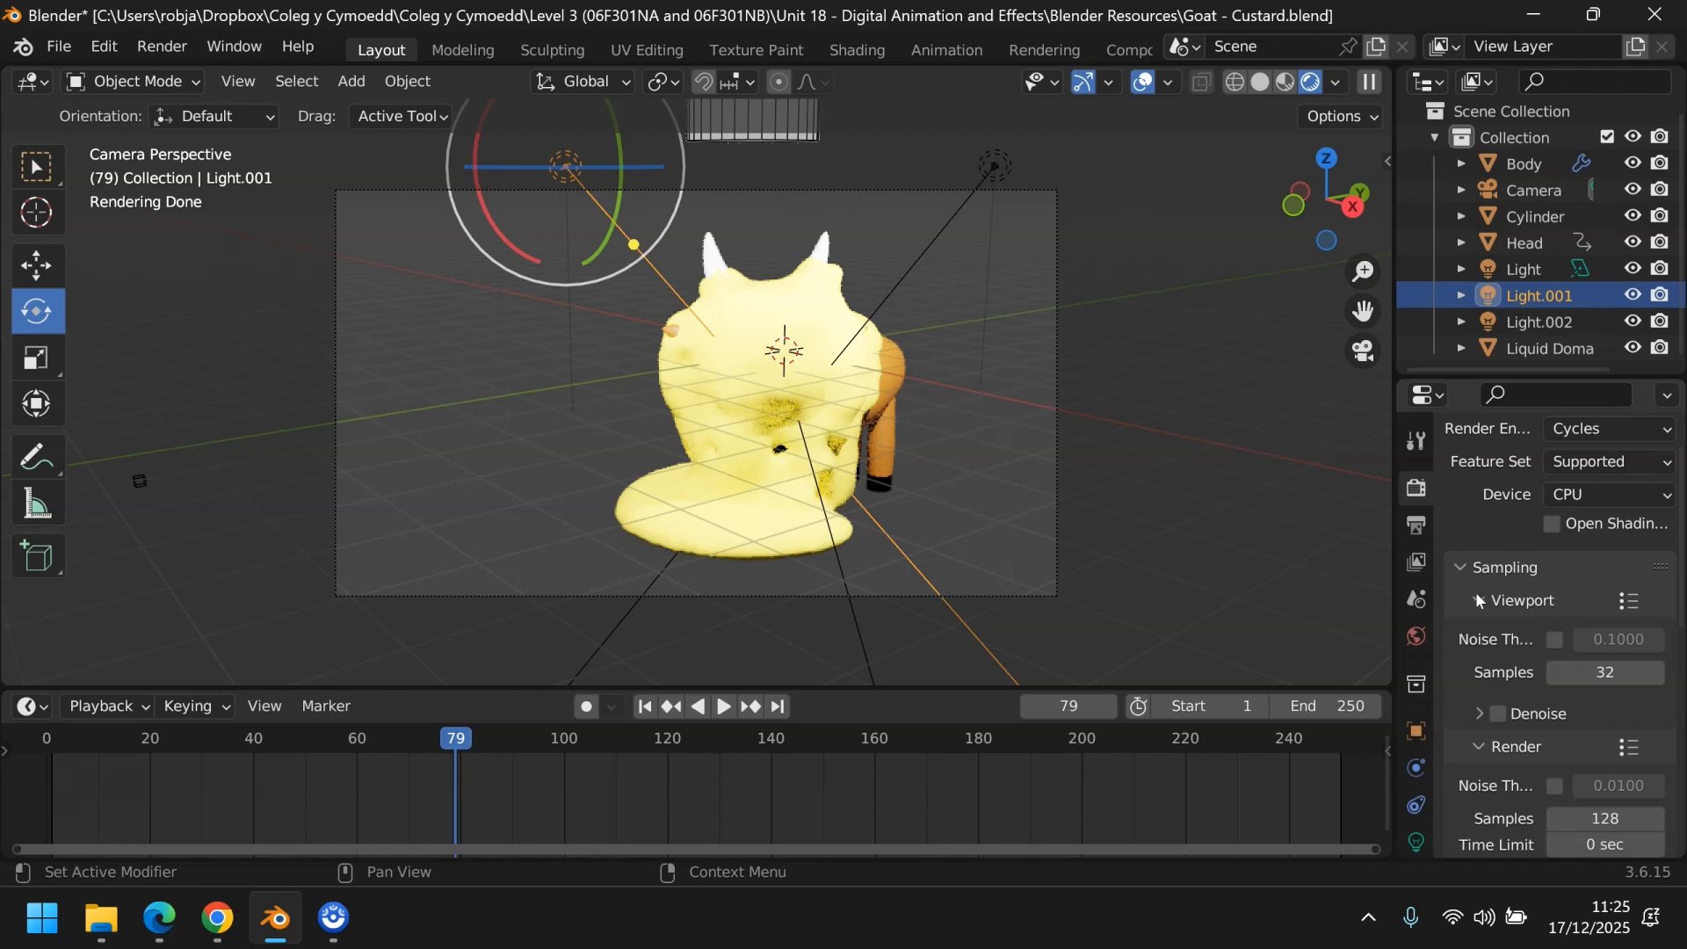
{"action": "left_click", "coordinate": [1610, 683]}
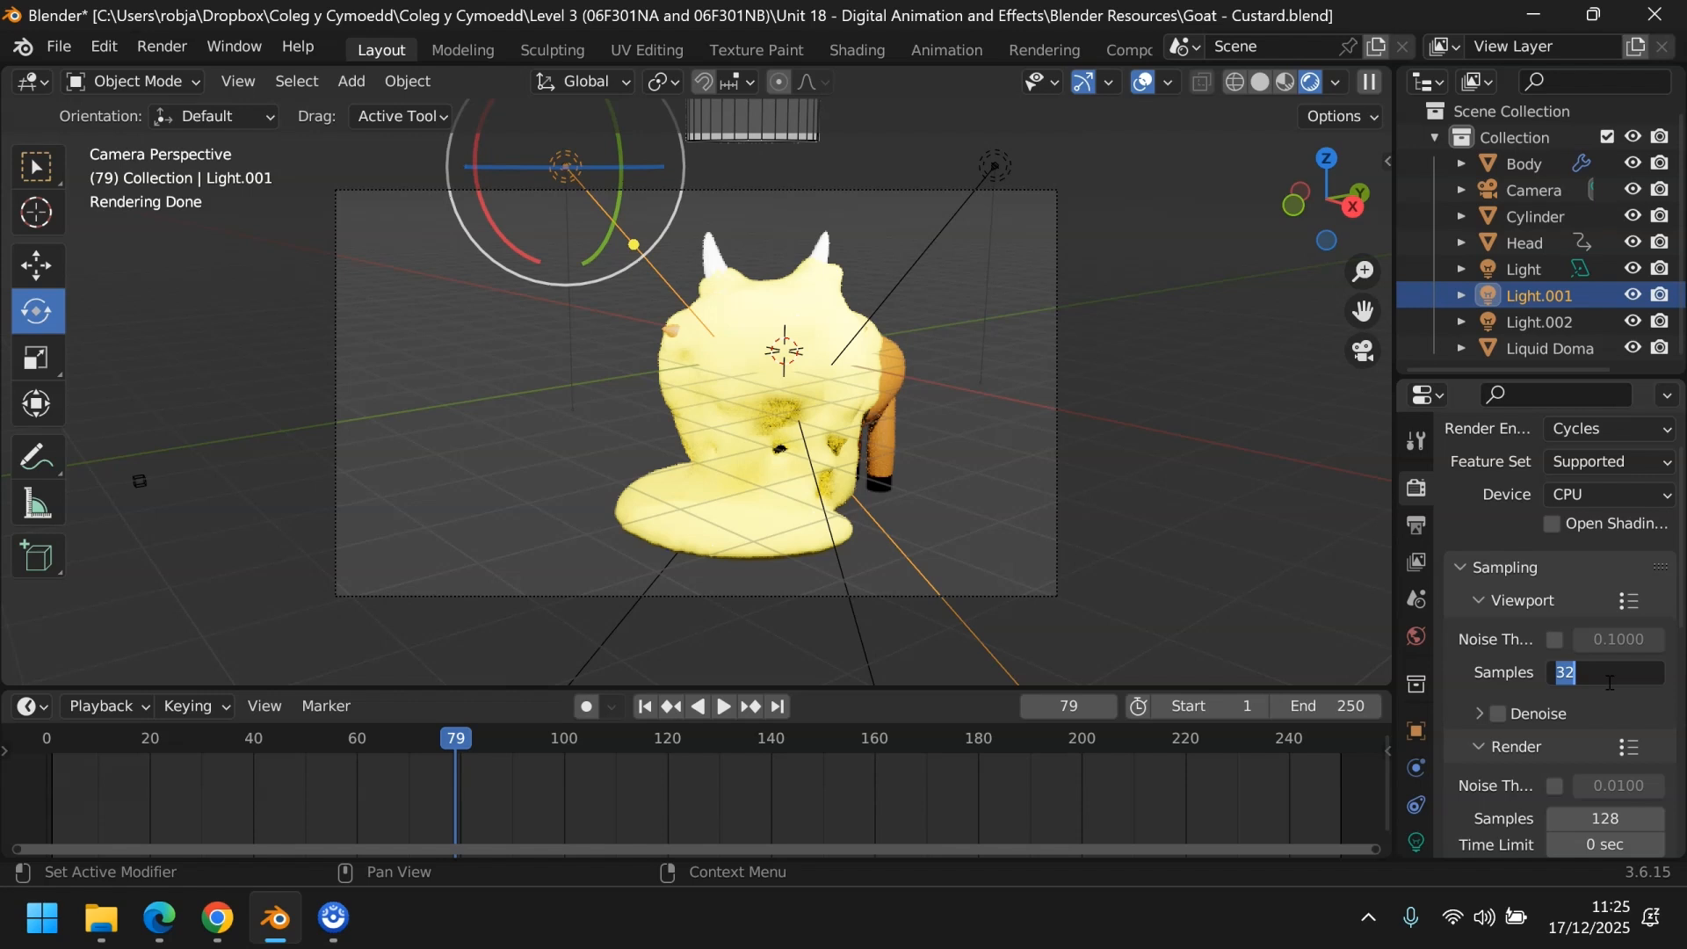
{"action": "type", "text": "128"}
{"action": "key", "text": "Return"}
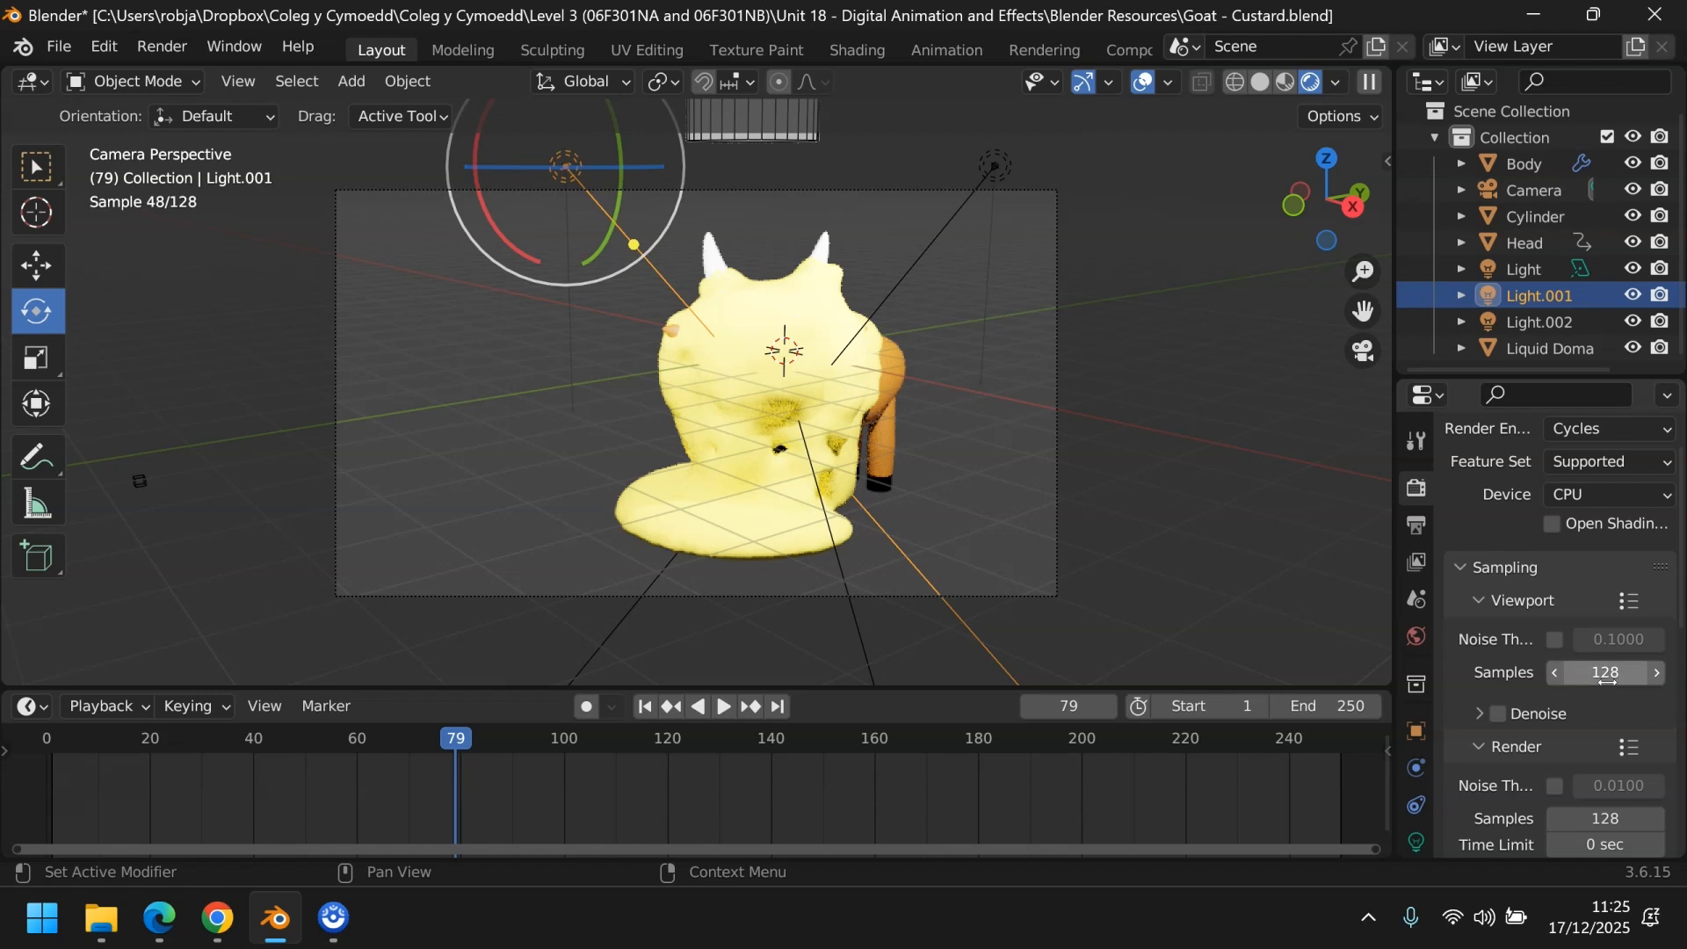
Enable denoising for the Cycles viewport sampling
{"action": "scroll", "coordinate": [1682, 629], "scroll_direction": "down", "scroll_amount": 3}
{"action": "left_click", "coordinate": [1498, 595]}
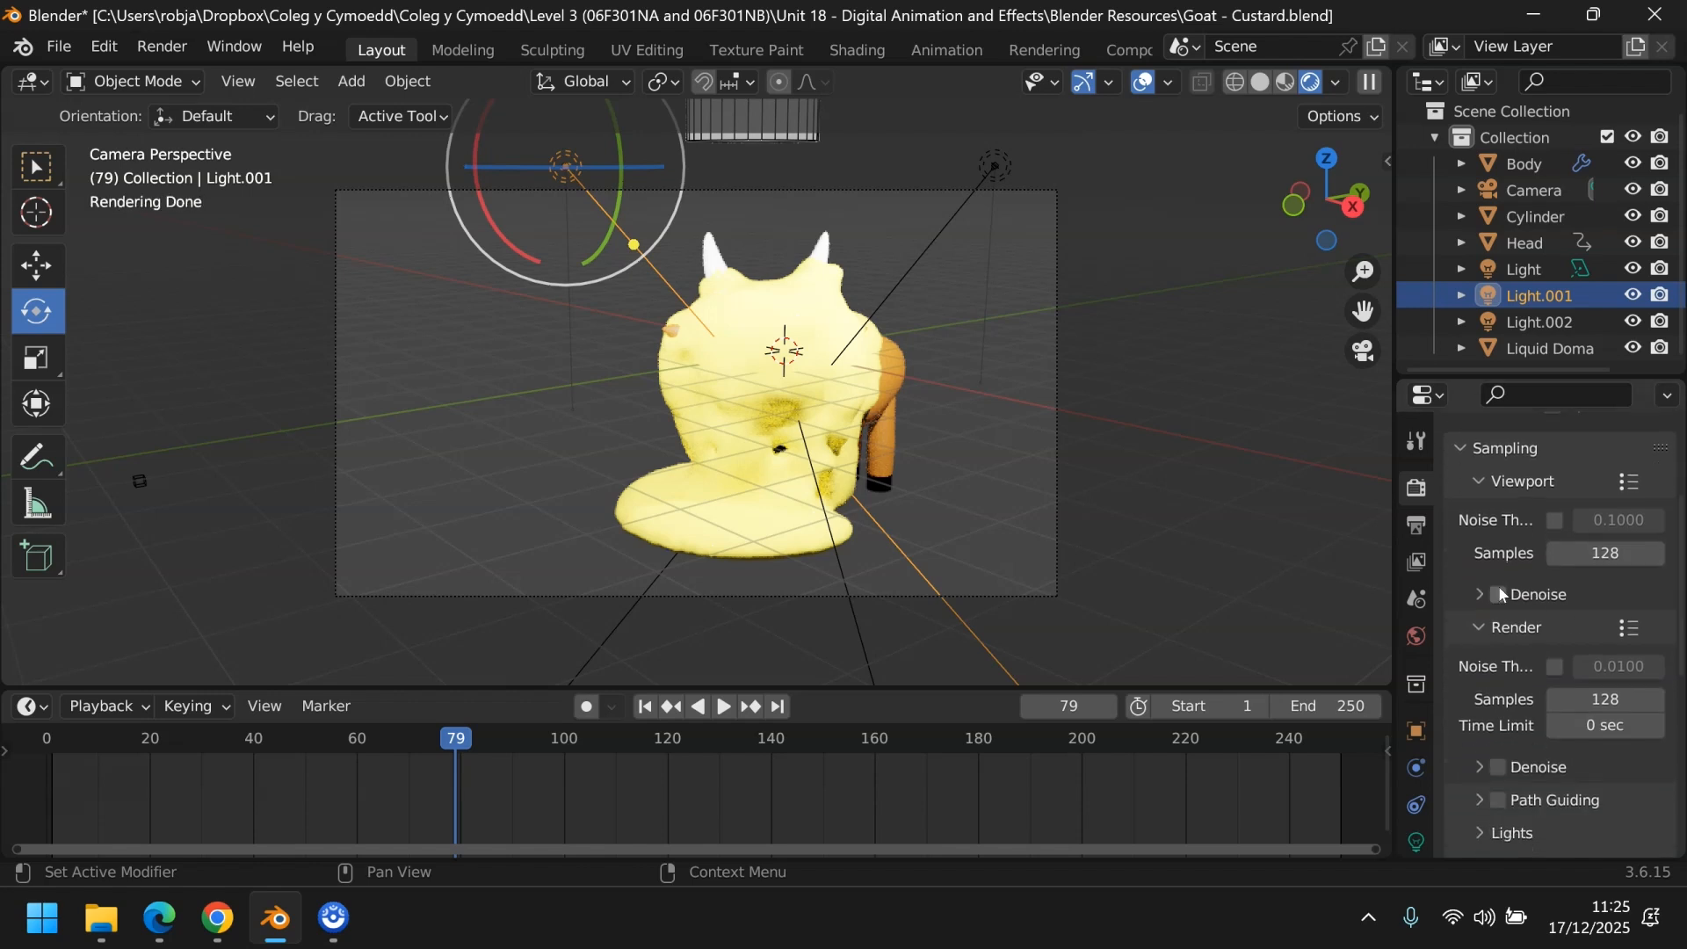
{"action": "left_click", "coordinate": [1477, 595]}
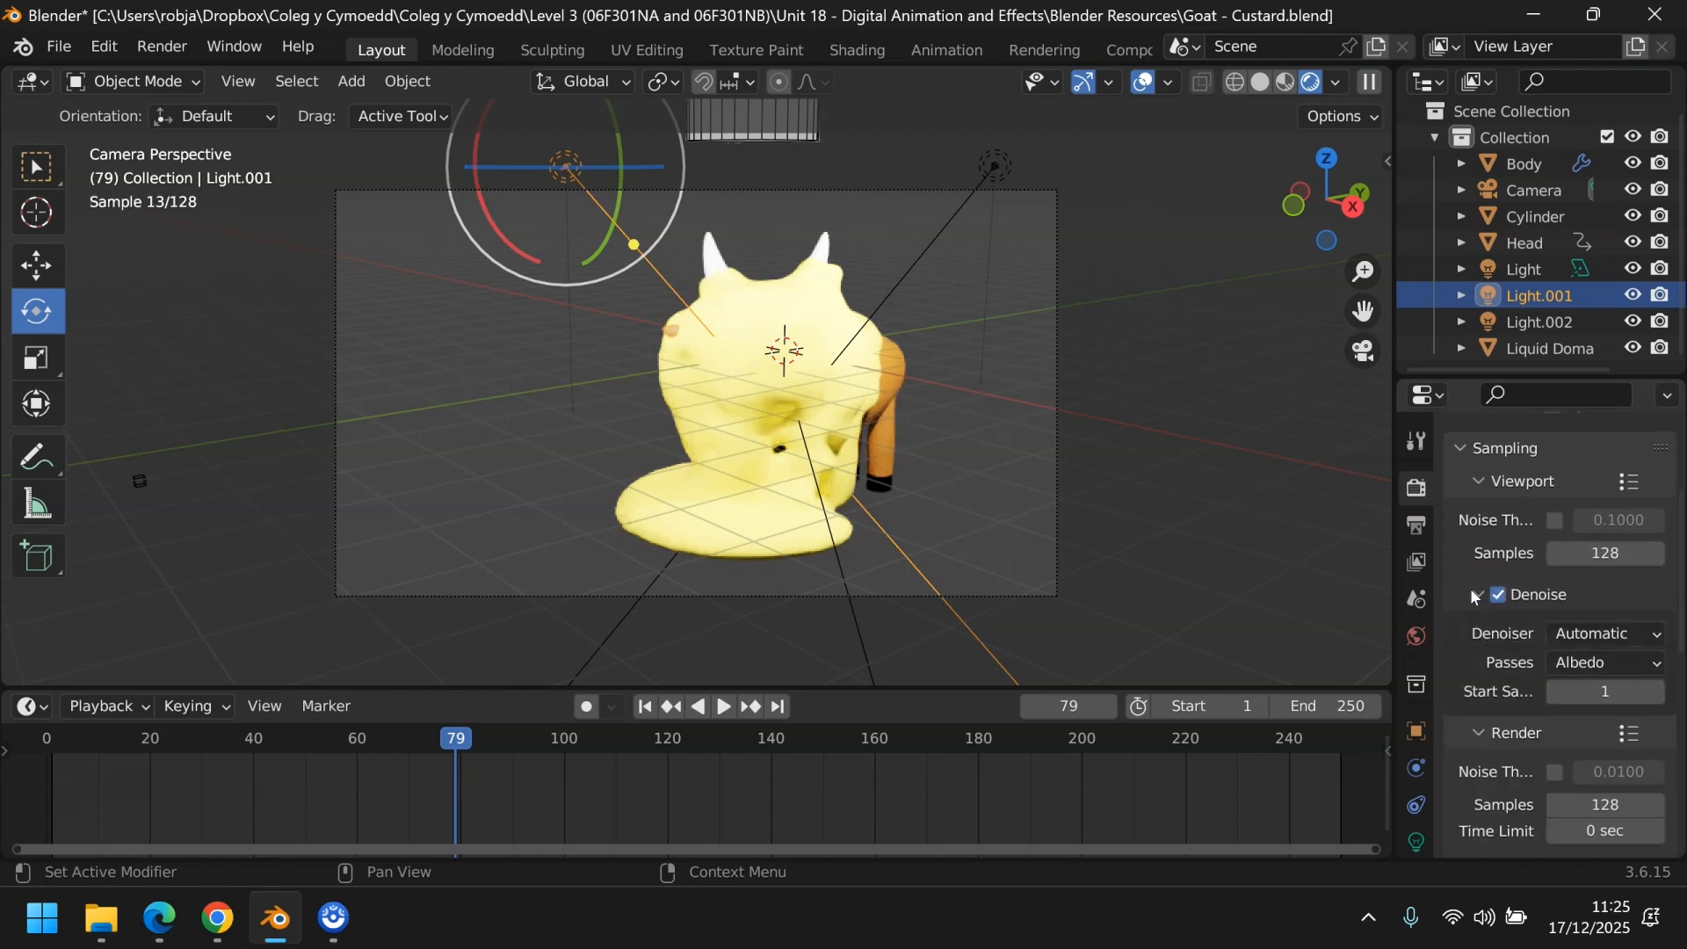
{"action": "left_click", "coordinate": [1471, 592]}
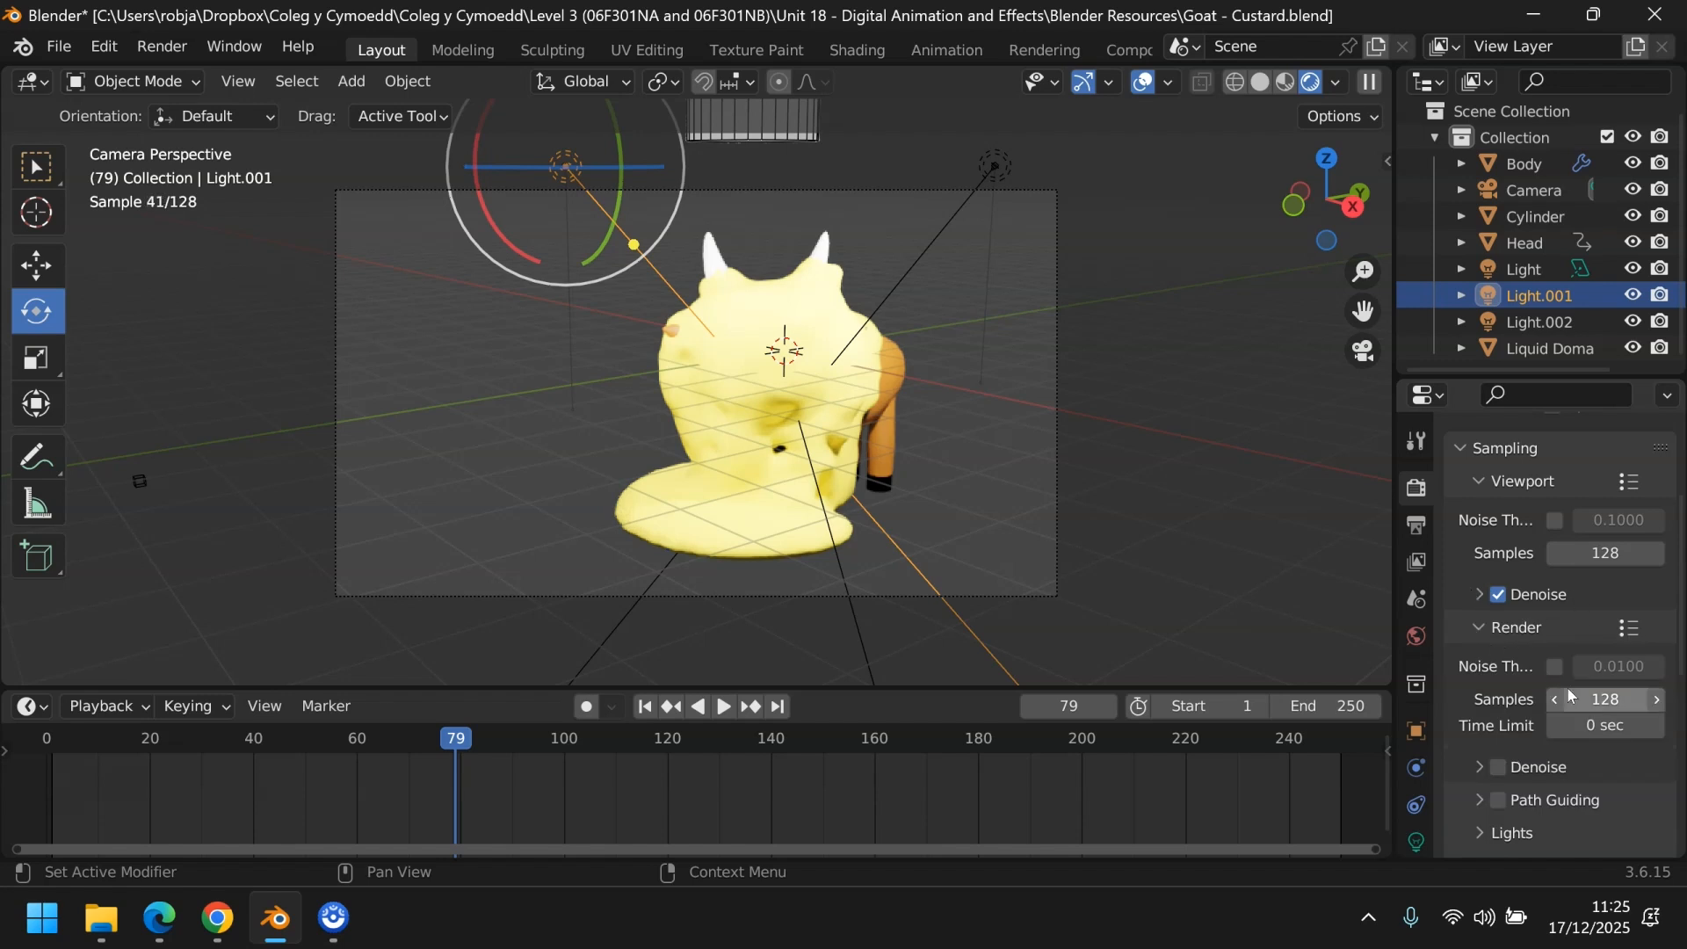
Set the final render samples to 512 and enable denoising for the render
{"action": "left_click", "coordinate": [1609, 708]}
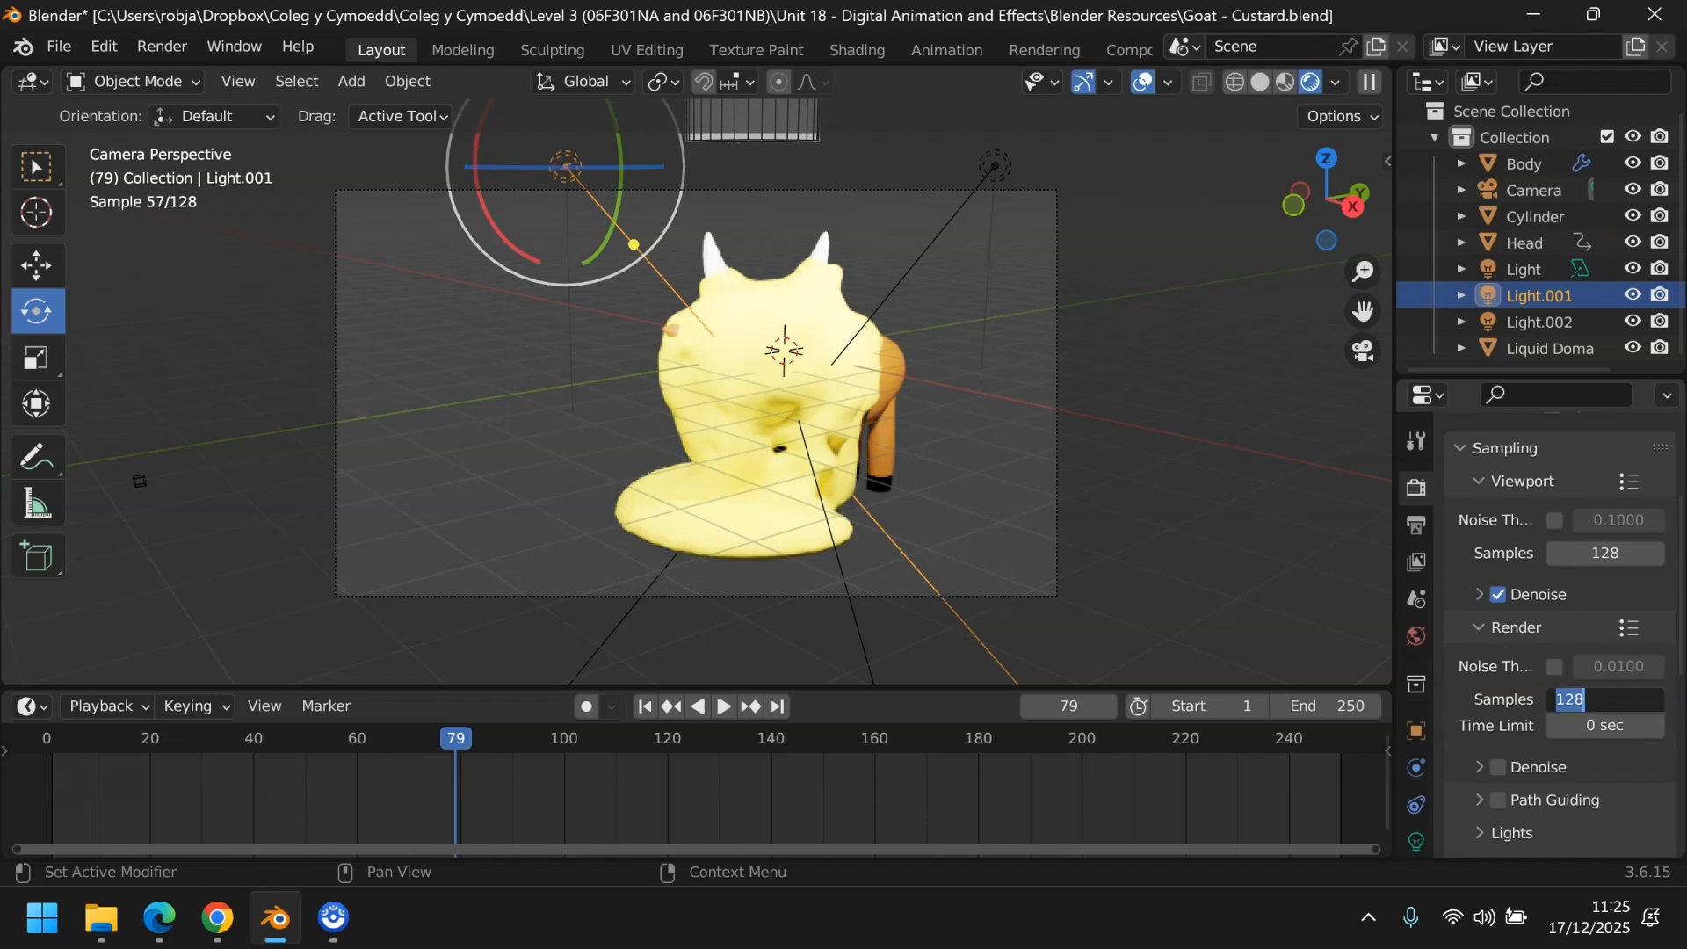
{"action": "type", "text": "512"}
{"action": "key", "text": "Return"}
{"action": "left_click_drag", "start_coordinate": [1682, 664], "coordinate": [1682, 721]}
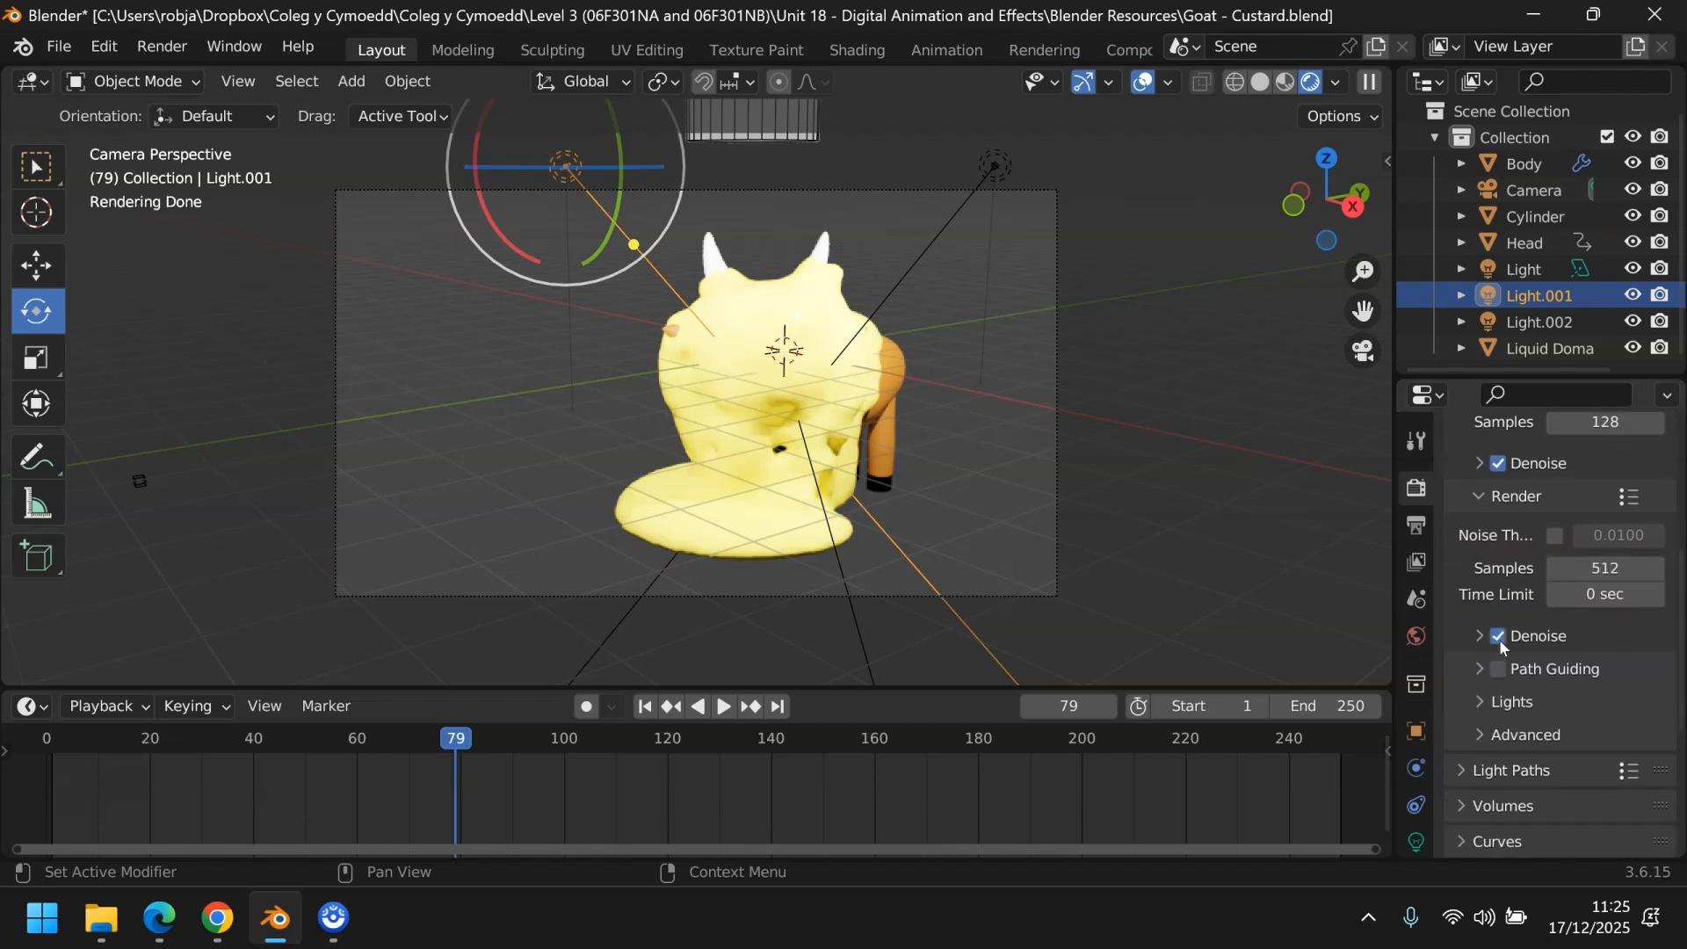
Set the Light Paths maximum bounces to 48 total, 16 diffuse, 16 glossy and 48 transmission, and open the transparent bounces for editing
{"action": "left_click_drag", "start_coordinate": [1682, 694], "coordinate": [1683, 730]}
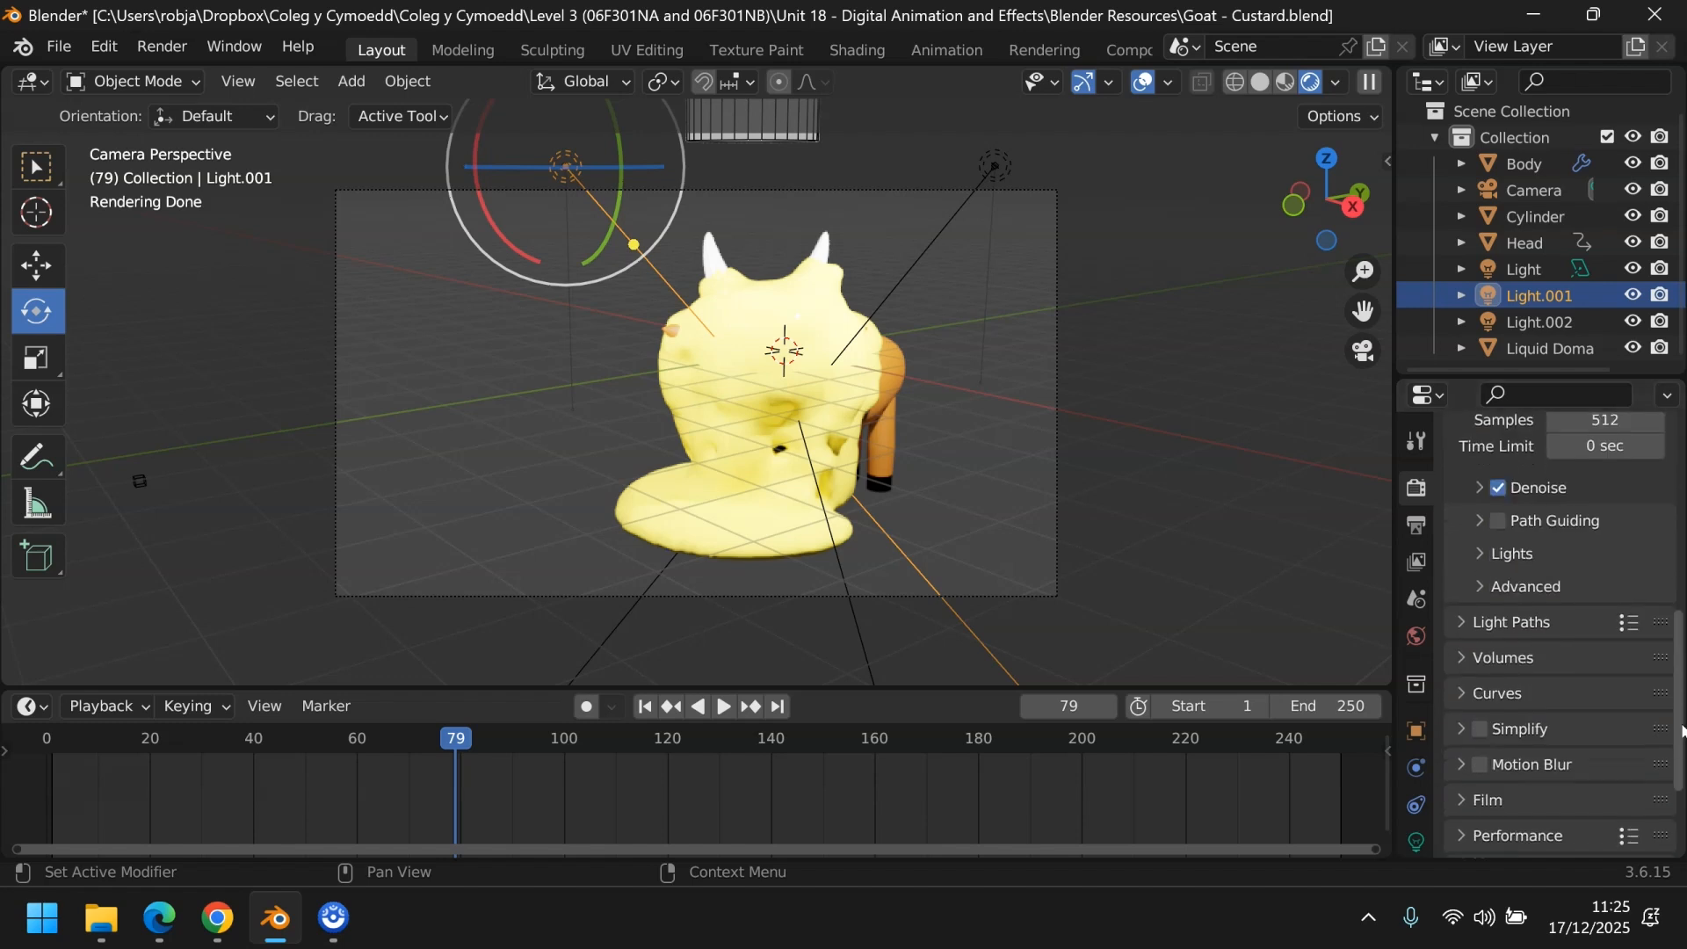
{"action": "left_click", "coordinate": [1461, 617]}
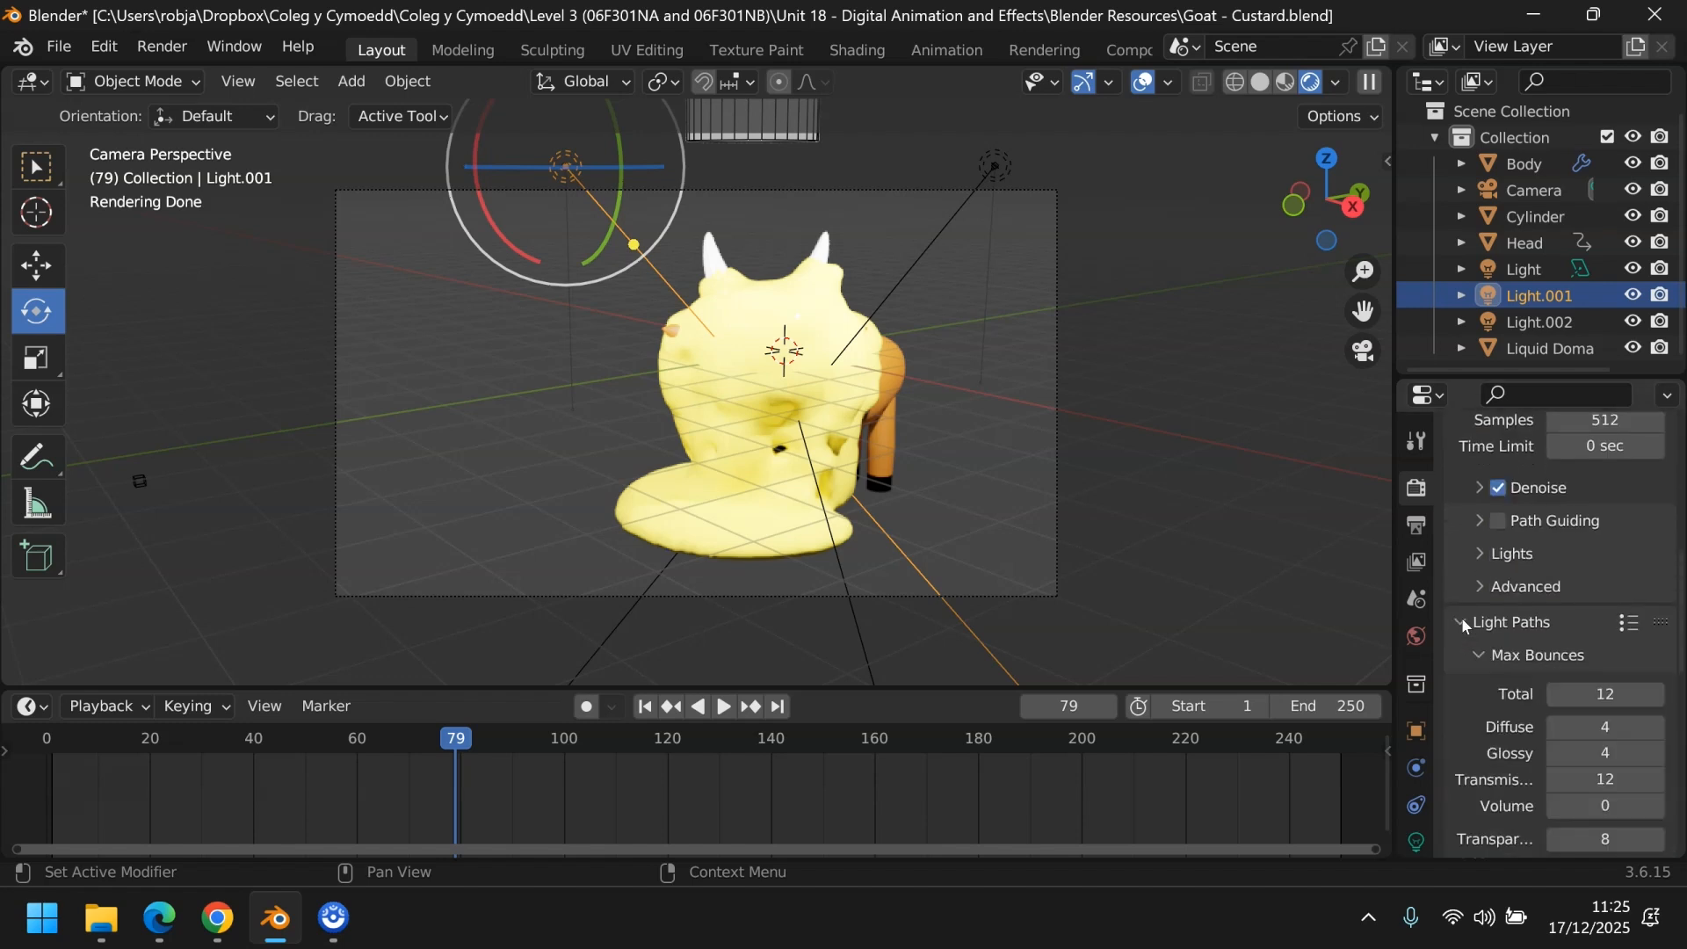
{"action": "left_click", "coordinate": [1609, 687]}
{"action": "type", "text": "48"}
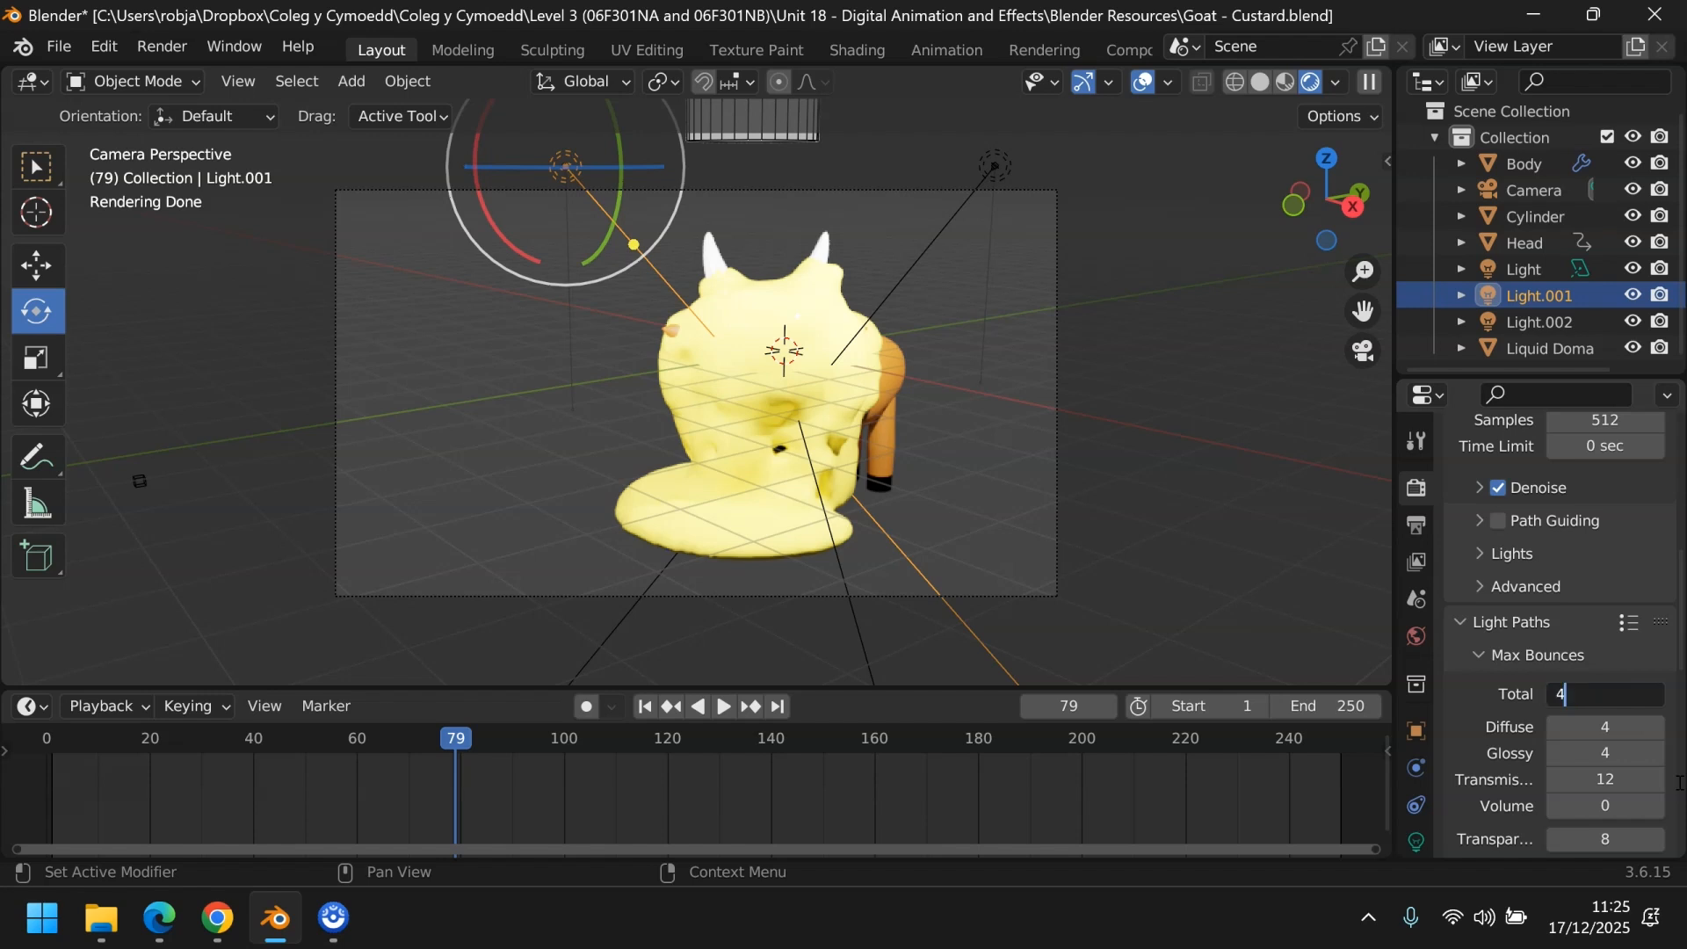
{"action": "key", "text": "Tab"}
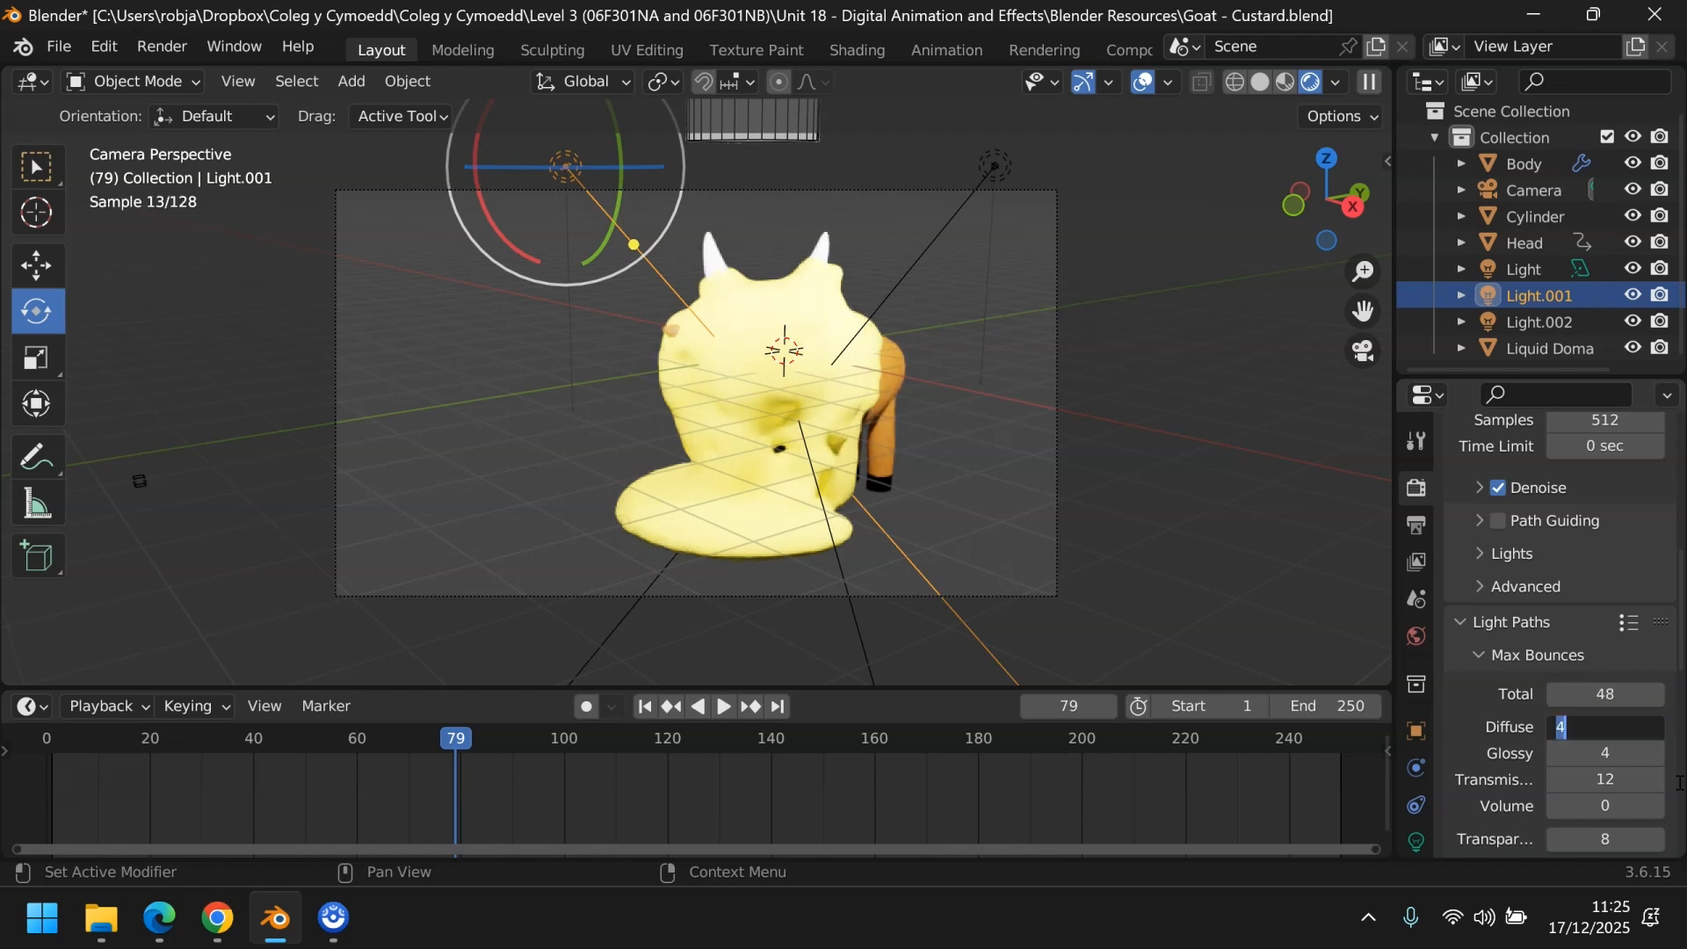
{"action": "type", "text": "16"}
{"action": "key", "text": "Tab"}
{"action": "type", "text": "16"}
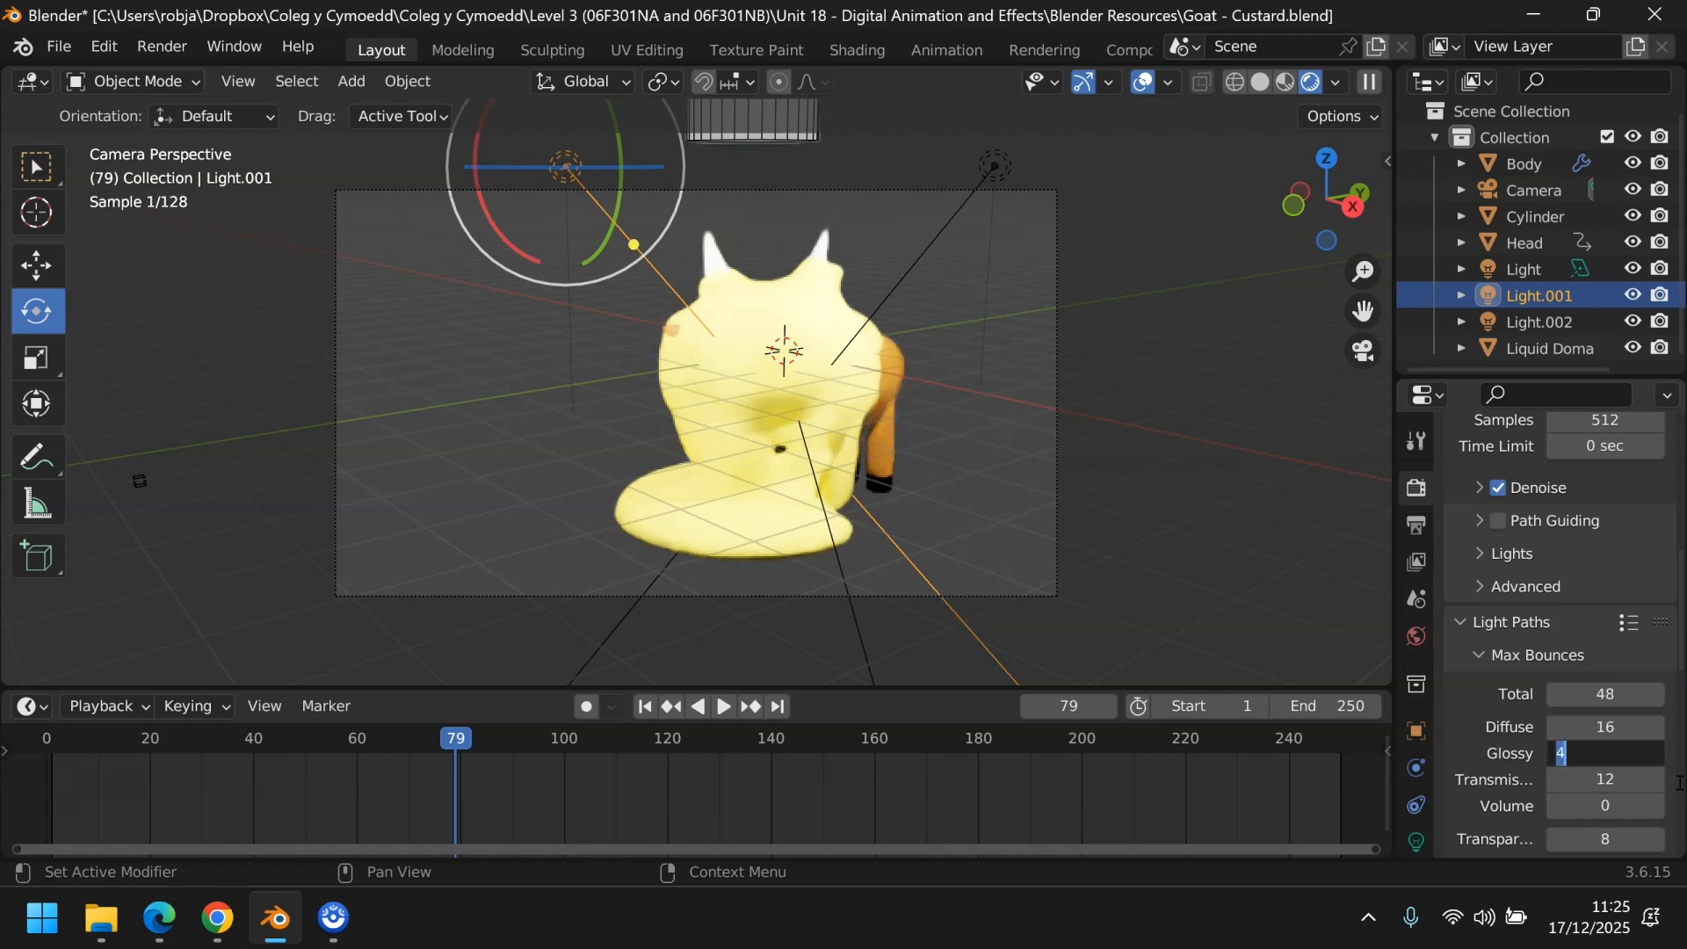
{"action": "key", "text": "Tab"}
{"action": "type", "text": "48"}
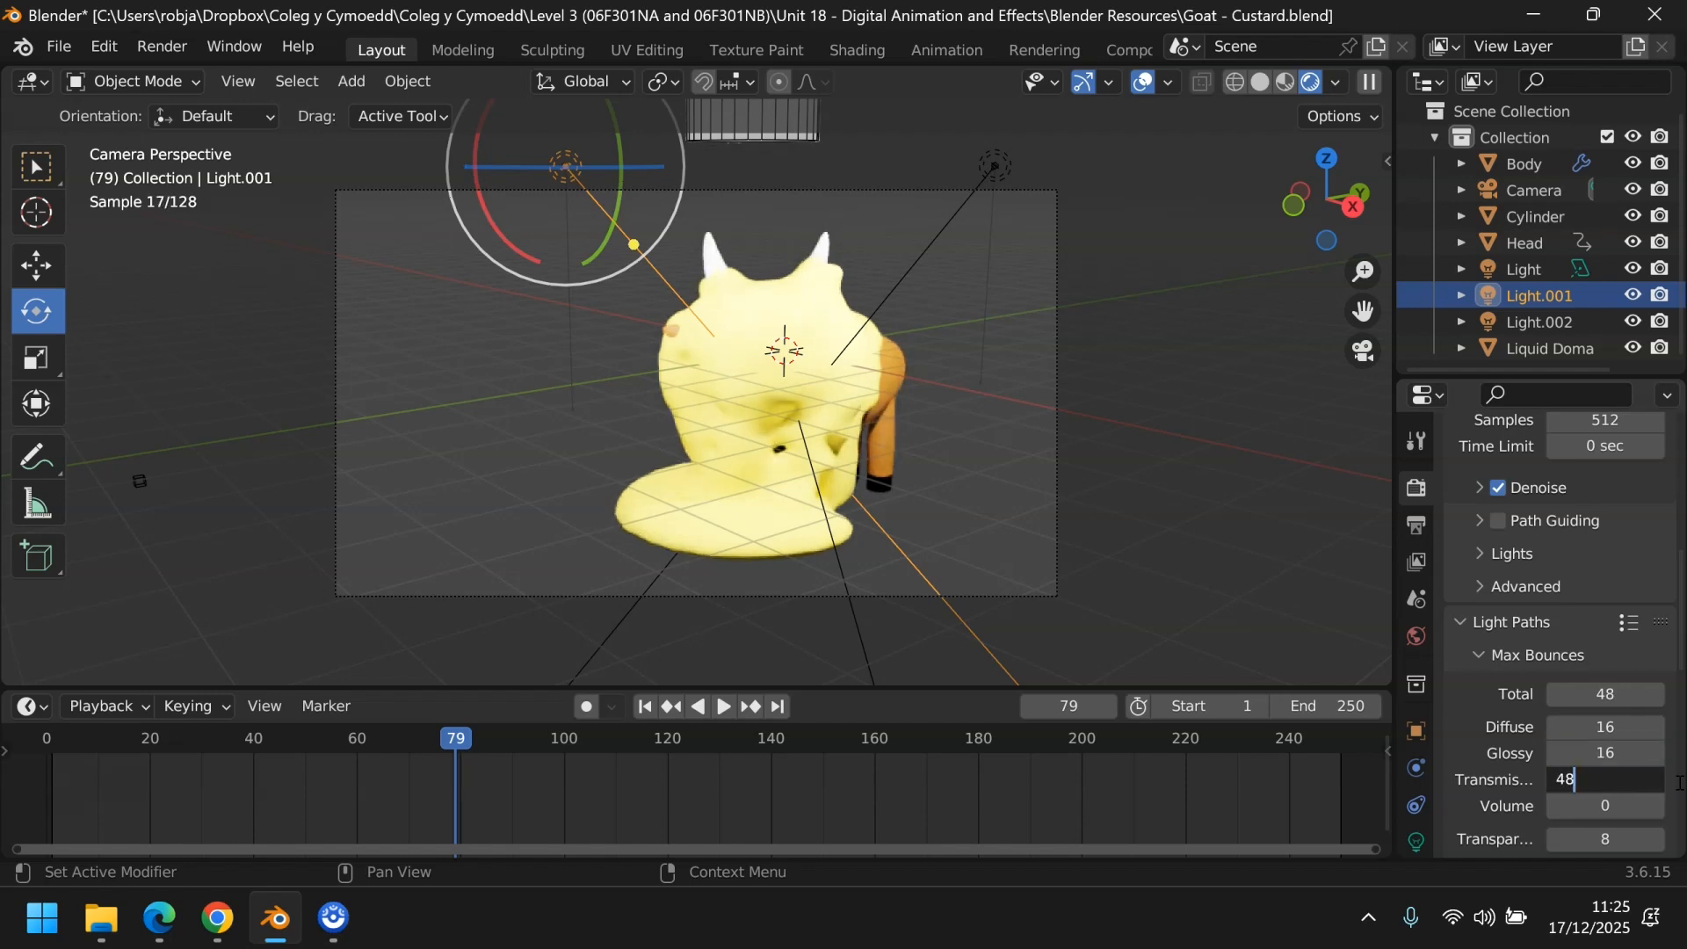
{"action": "key", "text": "Tab"}
{"action": "key", "text": "Tab"}
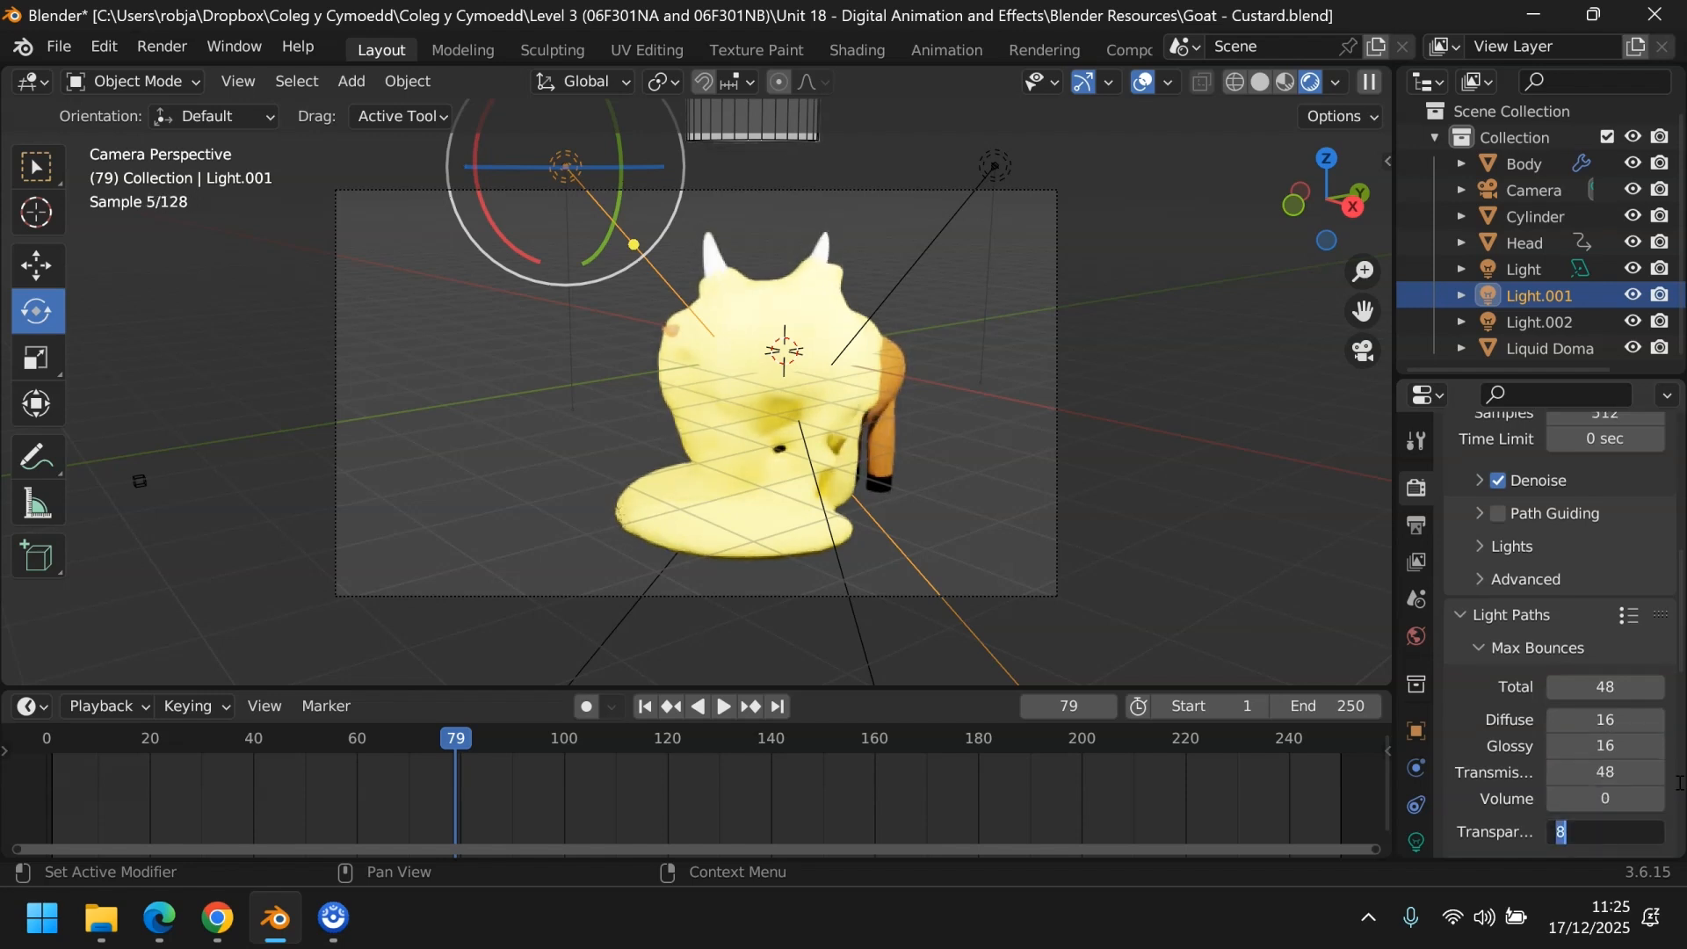